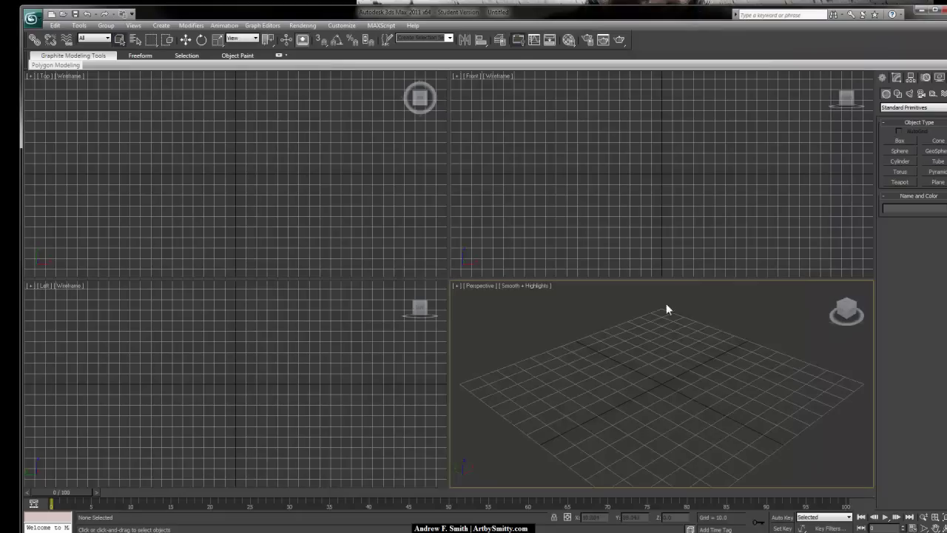
Step: Maximize the perspective view and draw a flat box about 104 long, 123 wide and 2.4 high
key("alt+w")
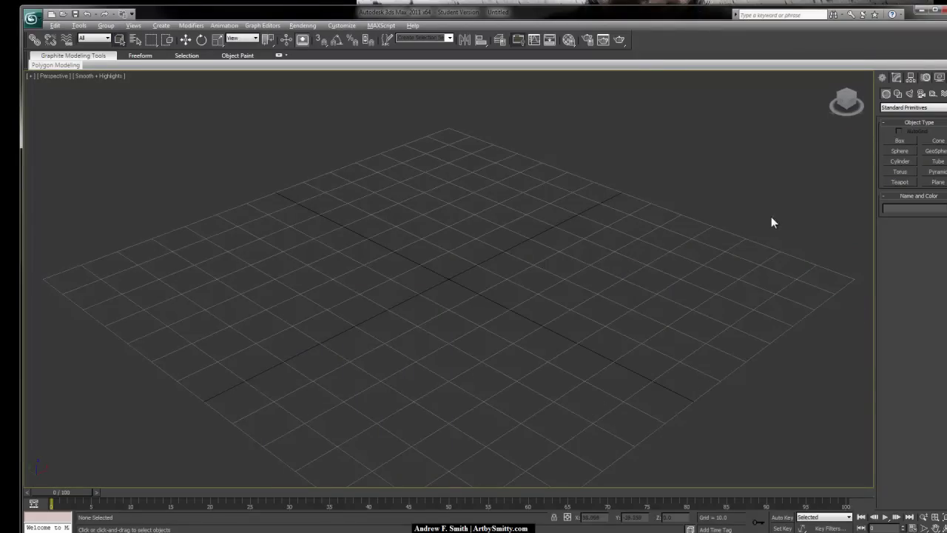
middle_click_drag(639, 282, 606, 275, "alt")
left_click(899, 142)
left_click_drag(222, 214, 790, 355)
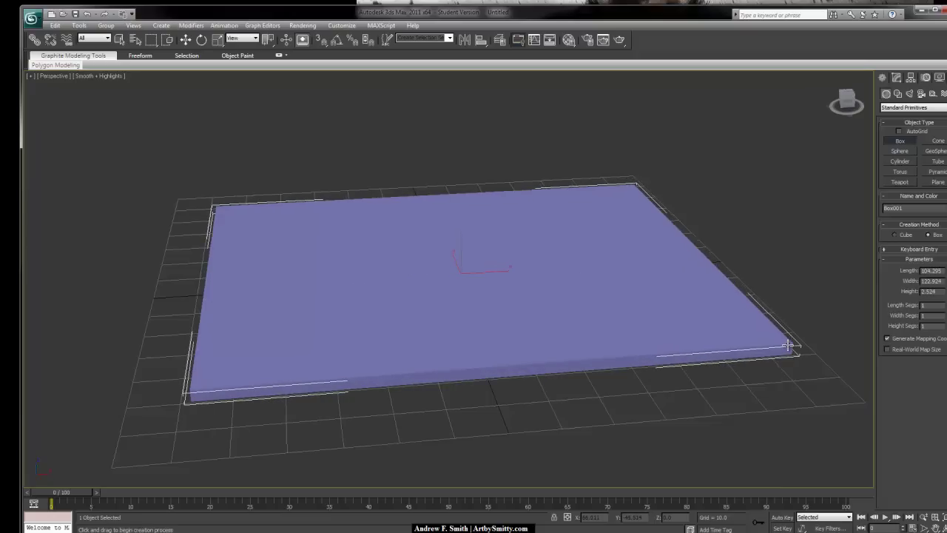
left_click(789, 346)
right_click(562, 277)
Step: Turn on the edged faces display for the shaded perspective view
middle_click_drag(431, 381, 457, 378, "alt")
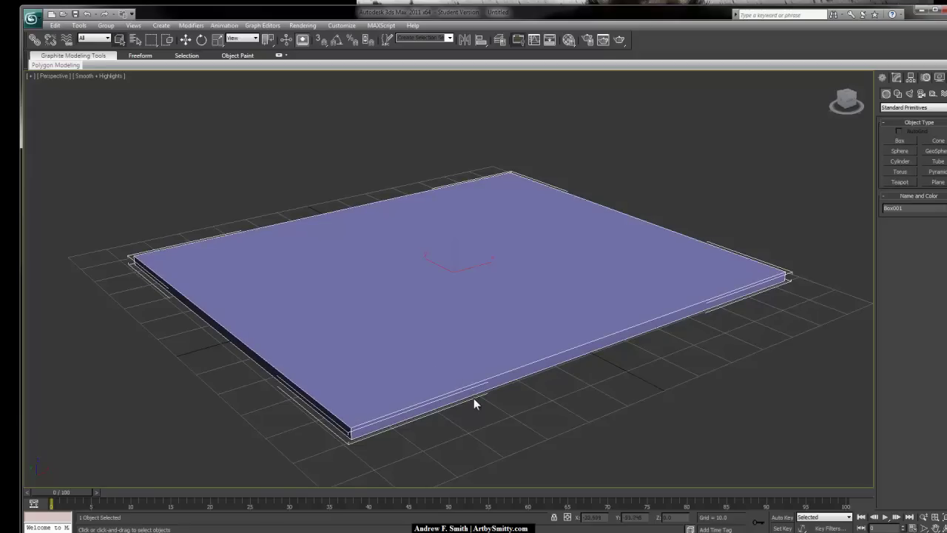
key("F4")
middle_click_drag(534, 385, 543, 358, "alt")
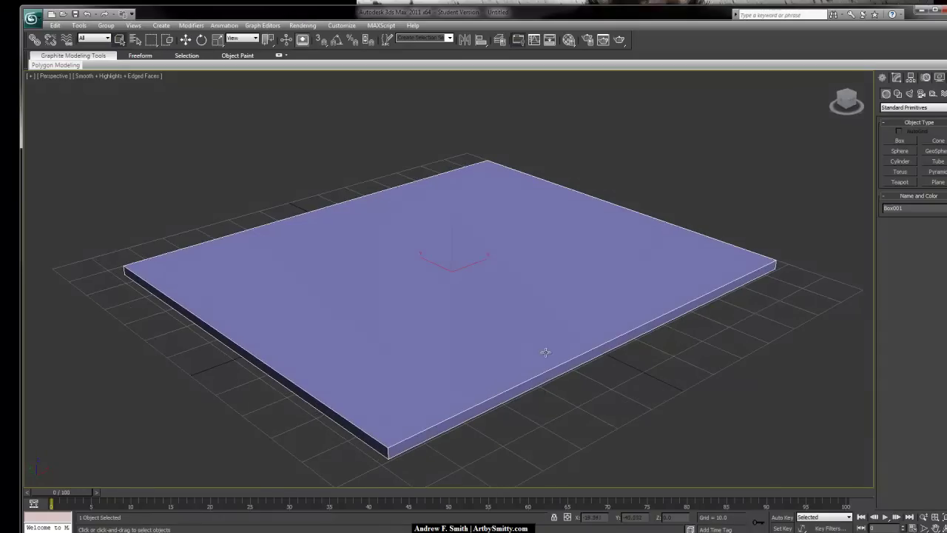
Step: Move the box off the grid's centre, then reset its X and Y positions to 0
key("w")
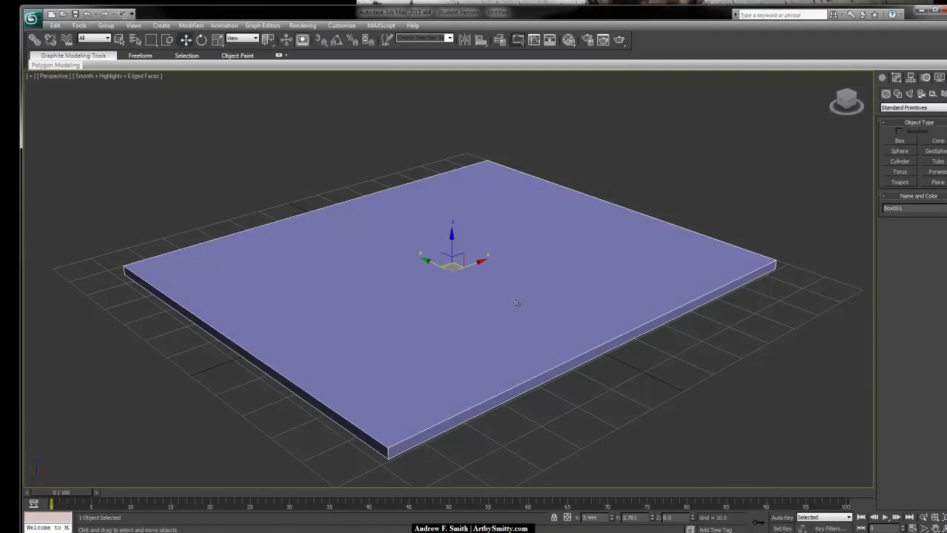
left_click_drag(452, 266, 546, 260)
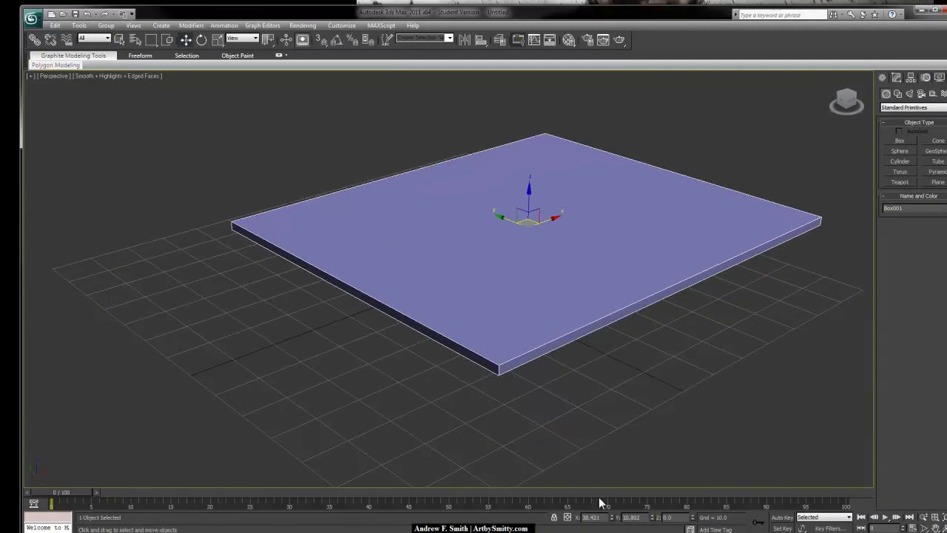
mouse_move(485, 312)
middle_mouse_down("alt")
mouse_move(446, 288)
mouse_move(475, 317)
middle_mouse_up("alt")
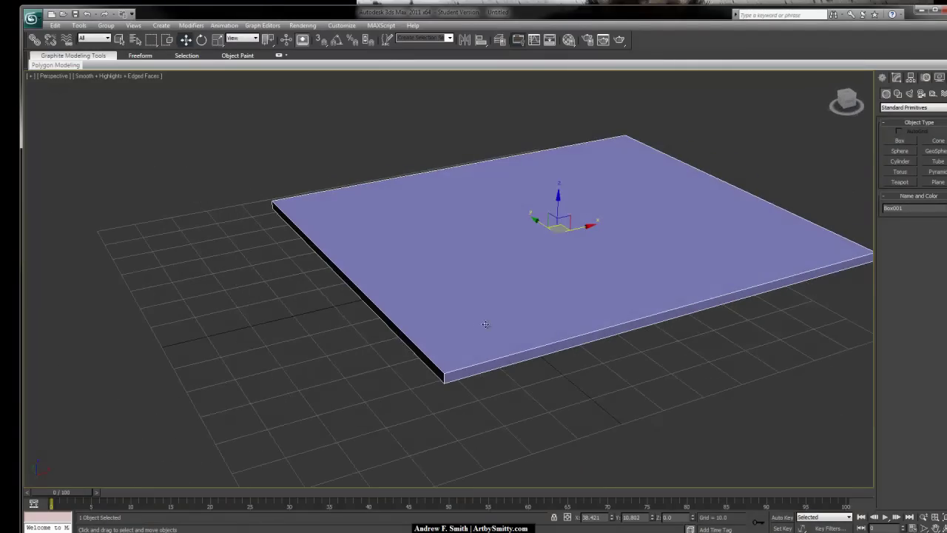
right_click(611, 518)
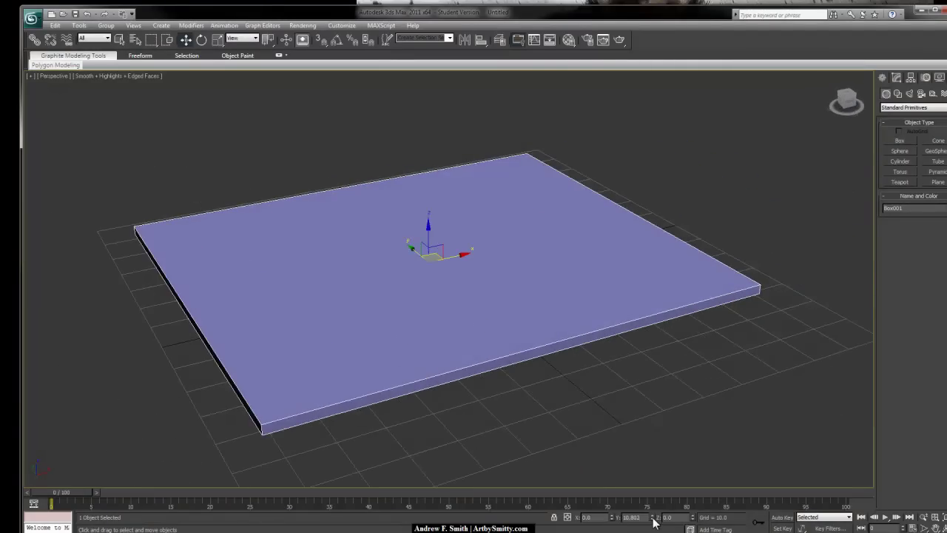
right_click(652, 518)
mouse_move(613, 393)
middle_mouse_down("alt")
mouse_move(635, 392)
mouse_move(629, 399)
middle_mouse_up("alt")
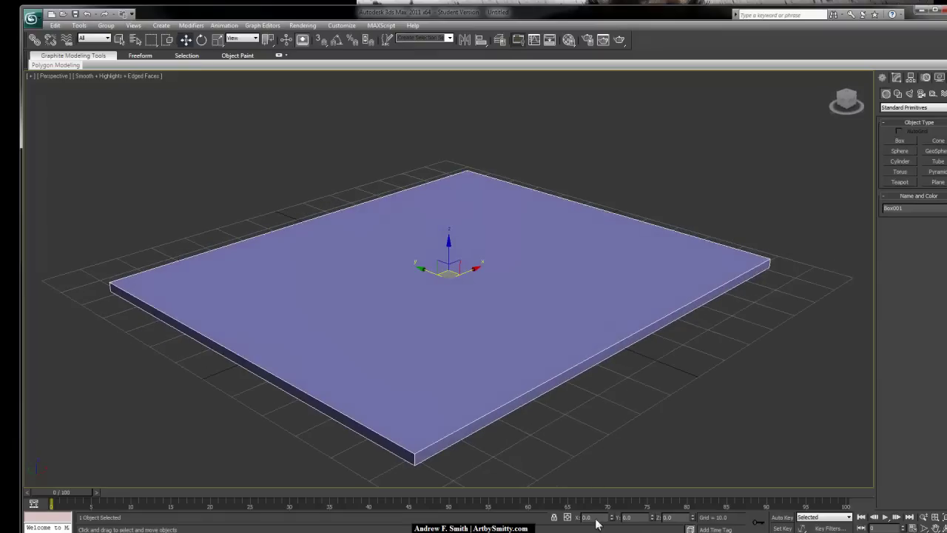
scroll(591, 335, "down", 5)
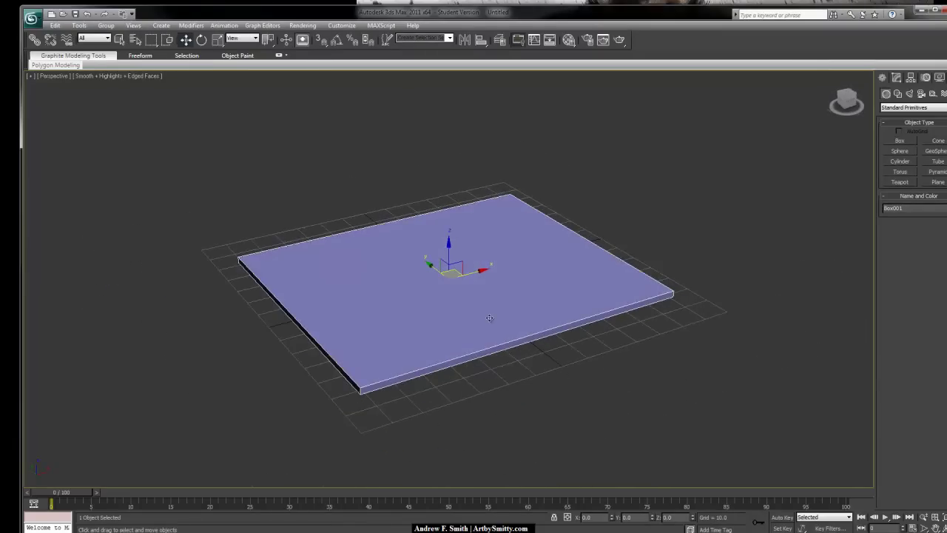
Step: Scale the box down along its Y axis to make it a narrower rectangle
middle_click_drag(490, 319, 476, 294, "alt")
key("r")
left_click_drag(474, 285, 480, 299)
mouse_move(479, 298)
middle_mouse_down("alt")
mouse_move(486, 322)
mouse_move(480, 308)
middle_mouse_up("alt")
scroll(474, 329, "up", 5)
Step: Name the first sample material Carpet and assign it to the box, closing the Material Editor when done
key("m")
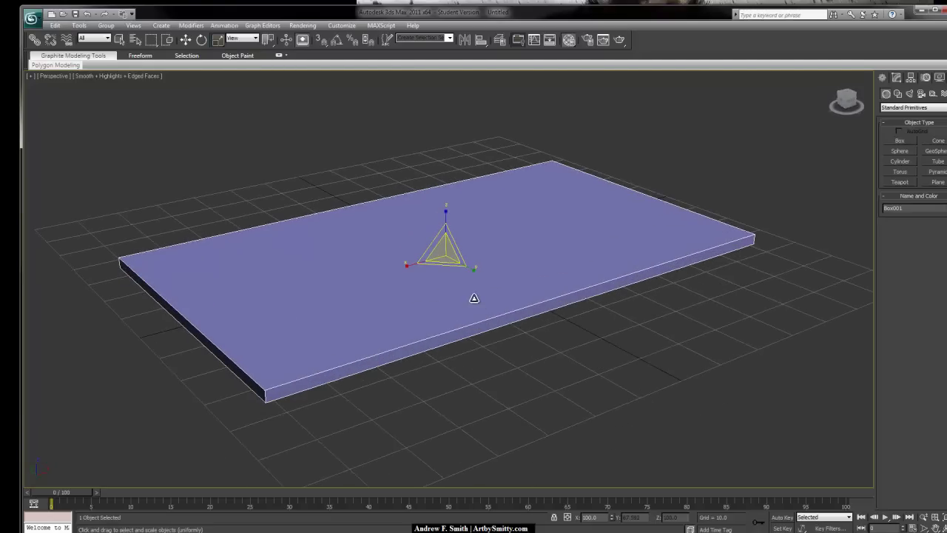
left_click(727, 234)
type("Carpet")
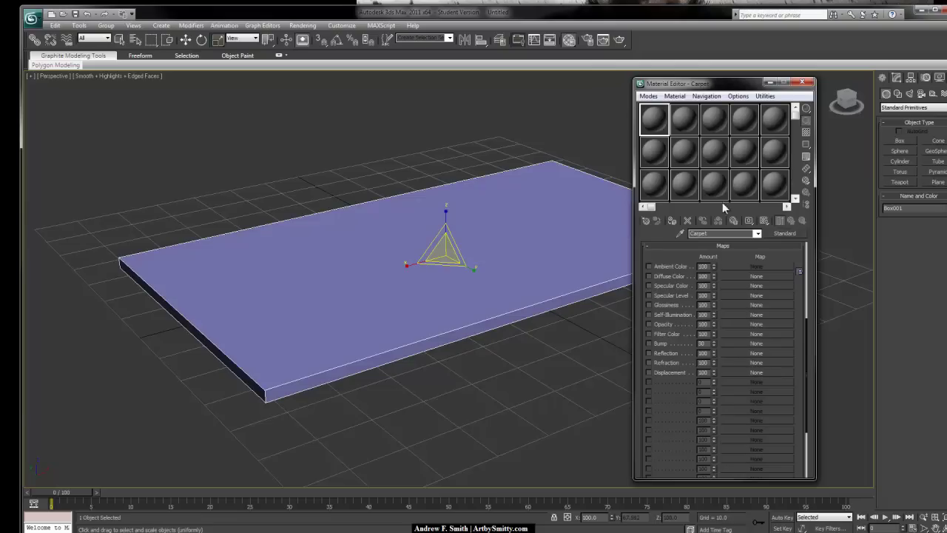
left_click_drag(656, 125, 456, 251)
middle_click_drag(411, 334, 434, 335, "alt")
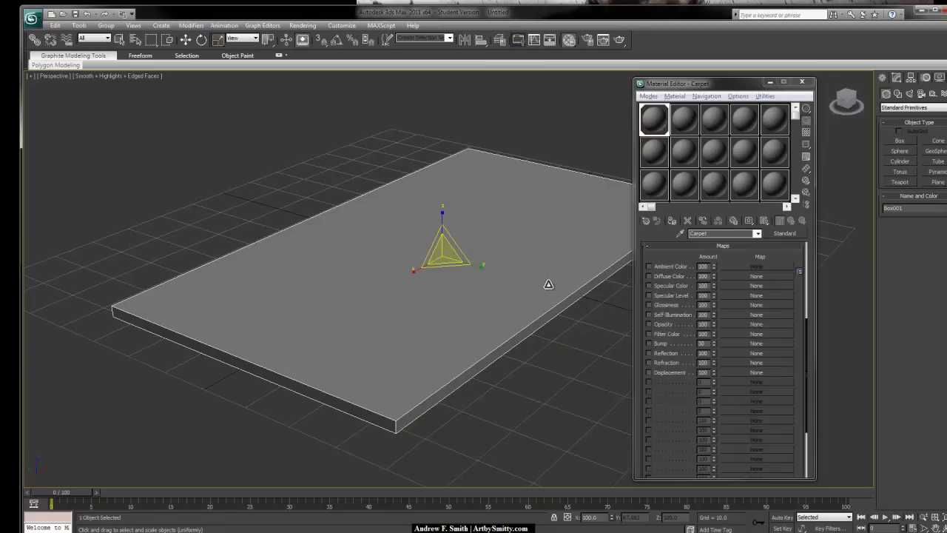
left_click(802, 82)
Step: Set the box's object colour to black
left_click(694, 147)
scroll(623, 267, "down", 3)
left_click(628, 244)
left_click(678, 194)
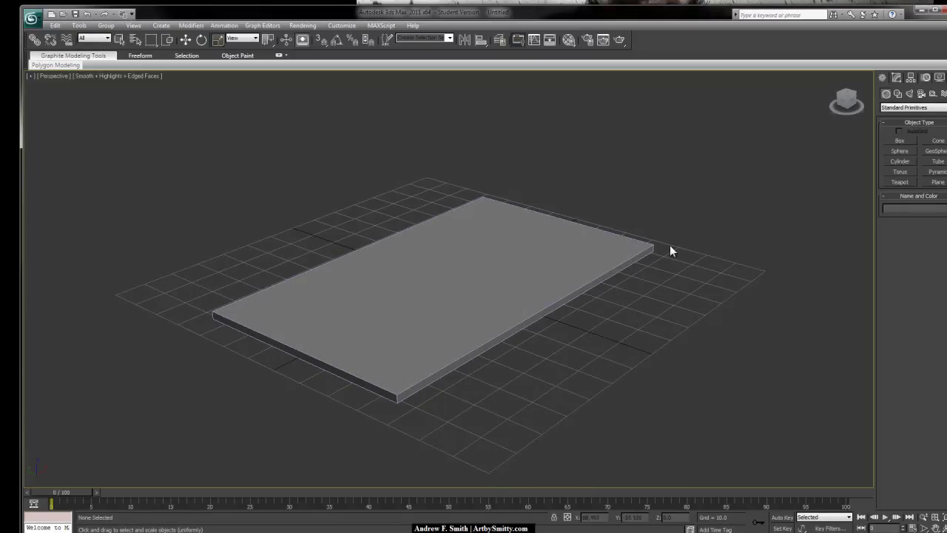
scroll(649, 268, "up", 5)
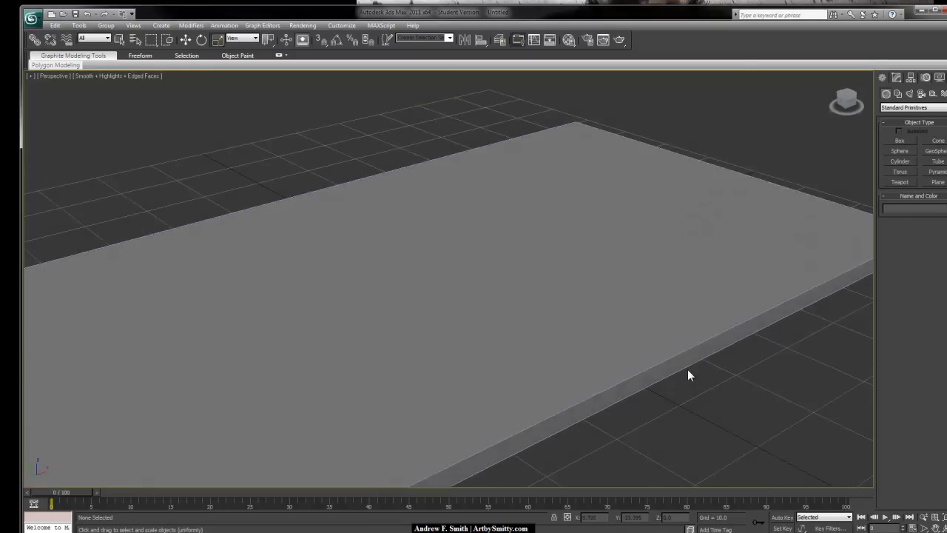
scroll(688, 370, "down", 5)
left_click(655, 259)
left_click(897, 77)
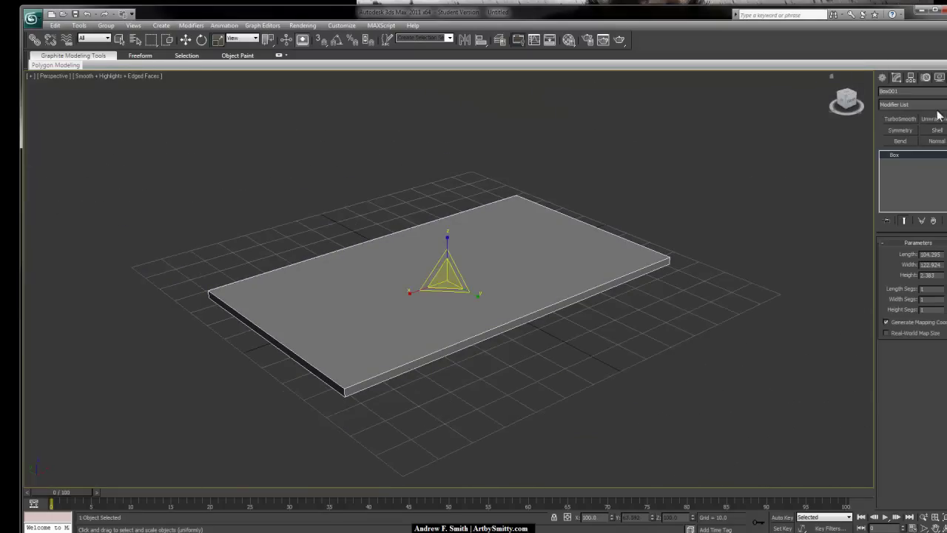
left_click(945, 91)
left_click(569, 297)
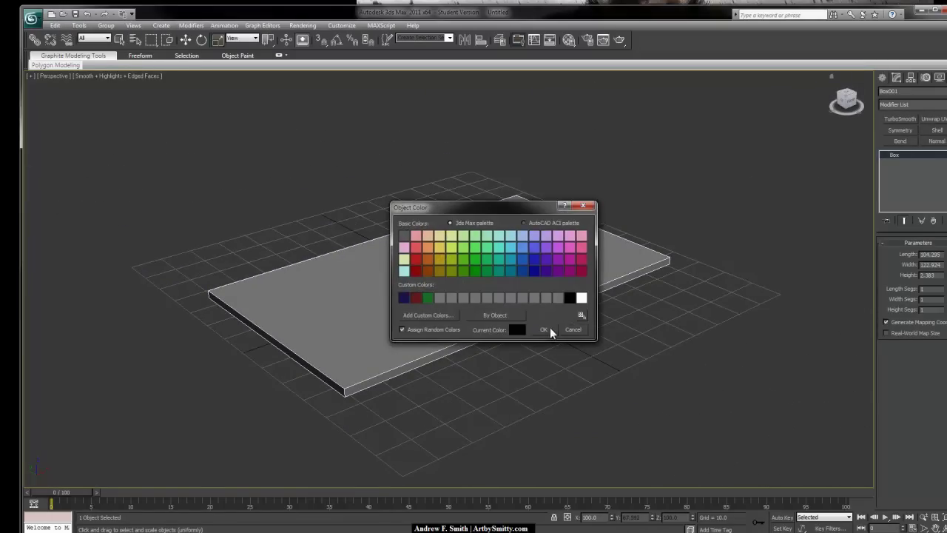
left_click(549, 328)
Step: Divide the box into 40 length, 60 width and 2 height segments
left_click(723, 238)
left_click(635, 269)
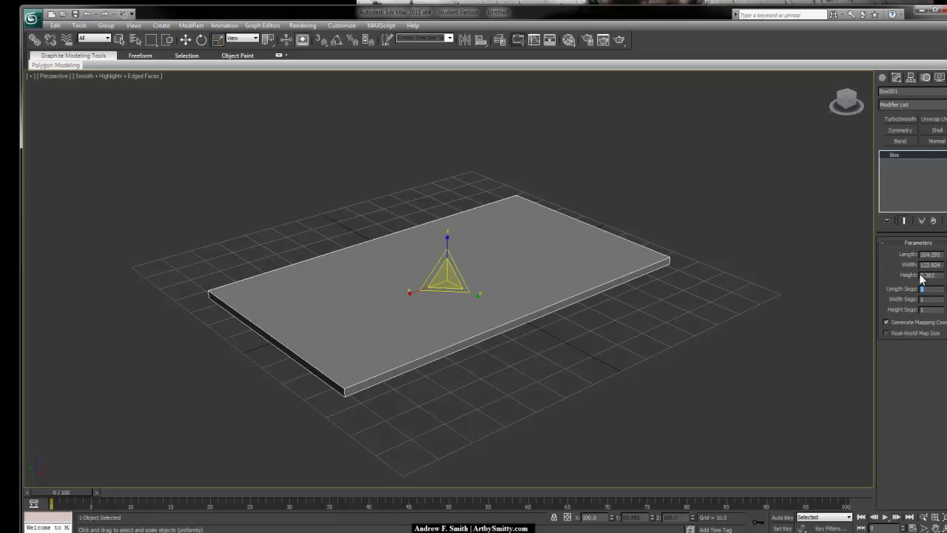
type("20")
key("Return")
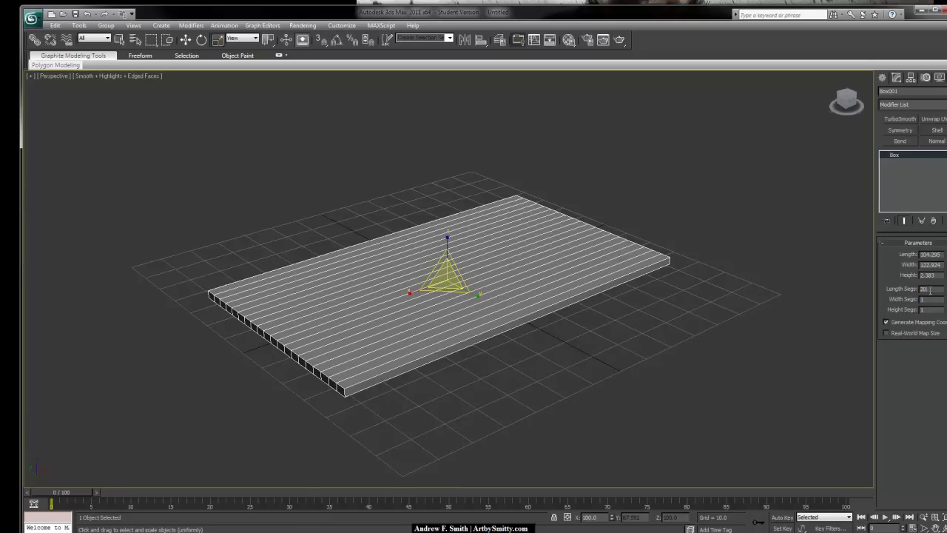
type("40")
key("Tab")
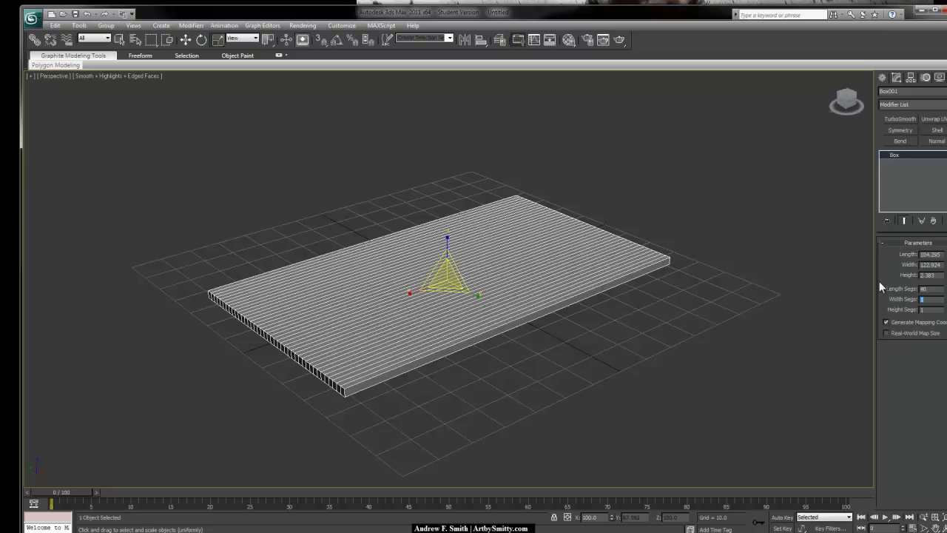
type("60")
key("Tab")
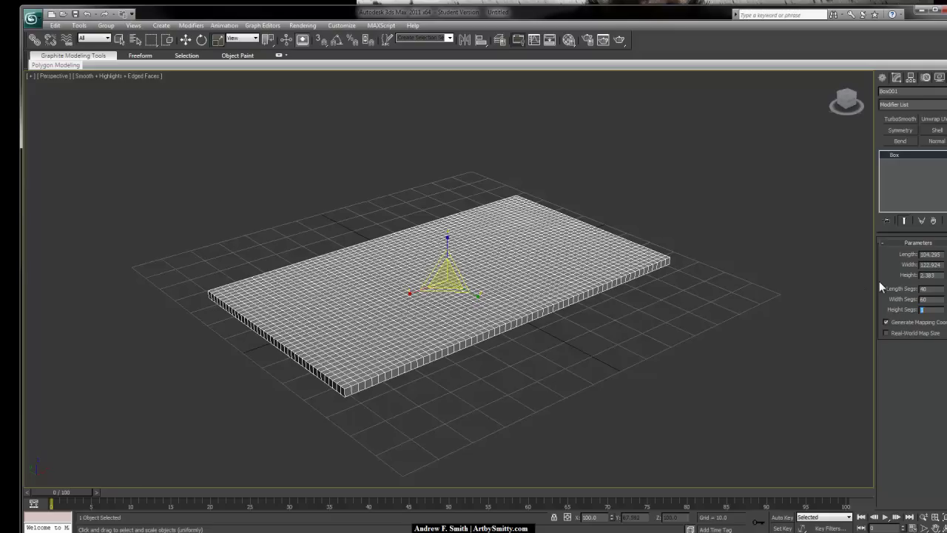
type("2")
key("Return")
middle_click_drag(555, 250, 580, 250, "alt")
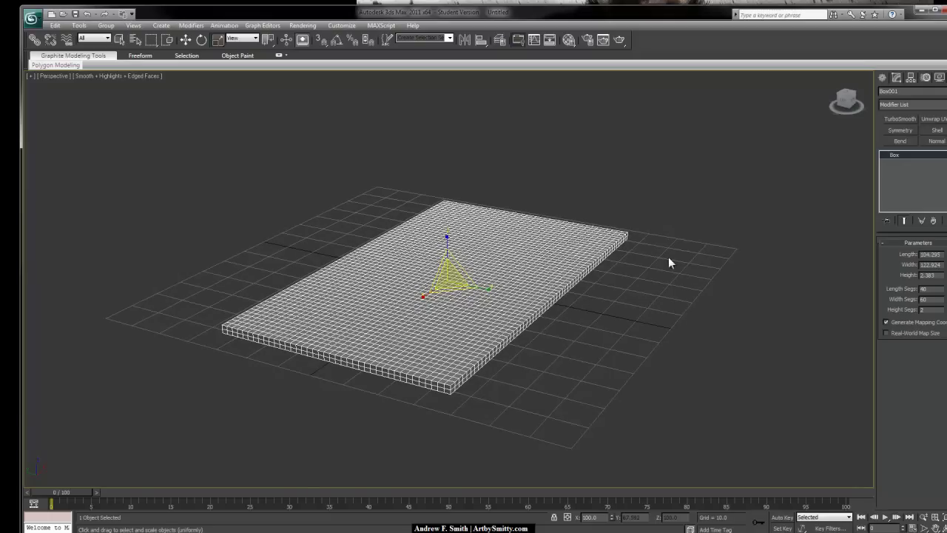
Step: Increase the box's length segments to 60 and its width segments to 80
type("60")
key("Tab")
key("Return")
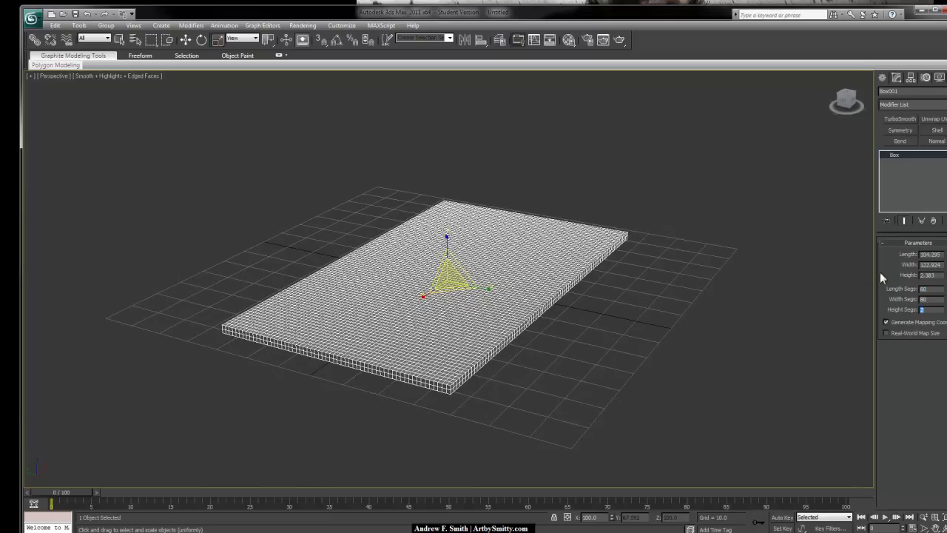
Step: Examine the box's mesh density from several angles and distances
left_click(687, 214)
middle_click_drag(670, 239, 592, 245, "alt")
scroll(559, 245, "up", 4)
left_click(552, 250)
middle_click_drag(459, 318, 420, 331, "alt")
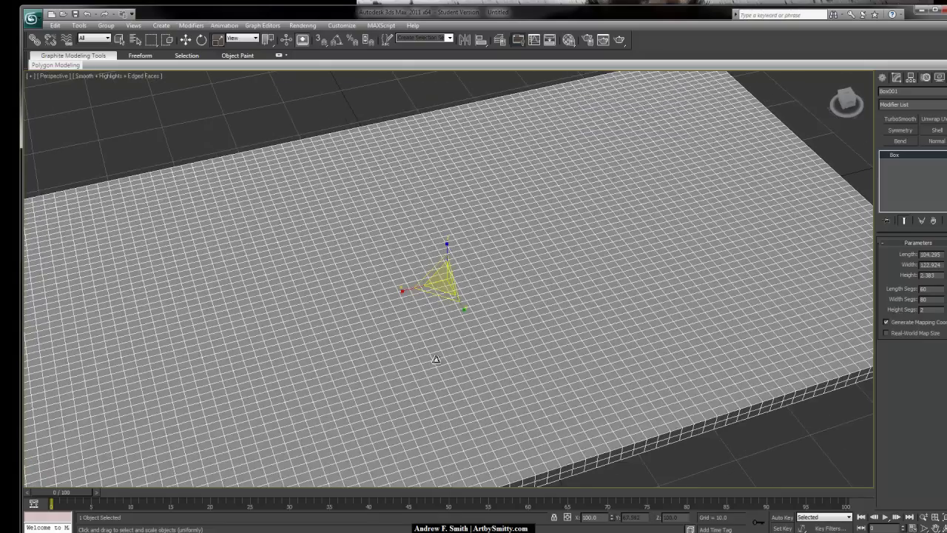
middle_click_drag(460, 367, 504, 378, "alt")
middle_click_drag(436, 380, 555, 273, "alt")
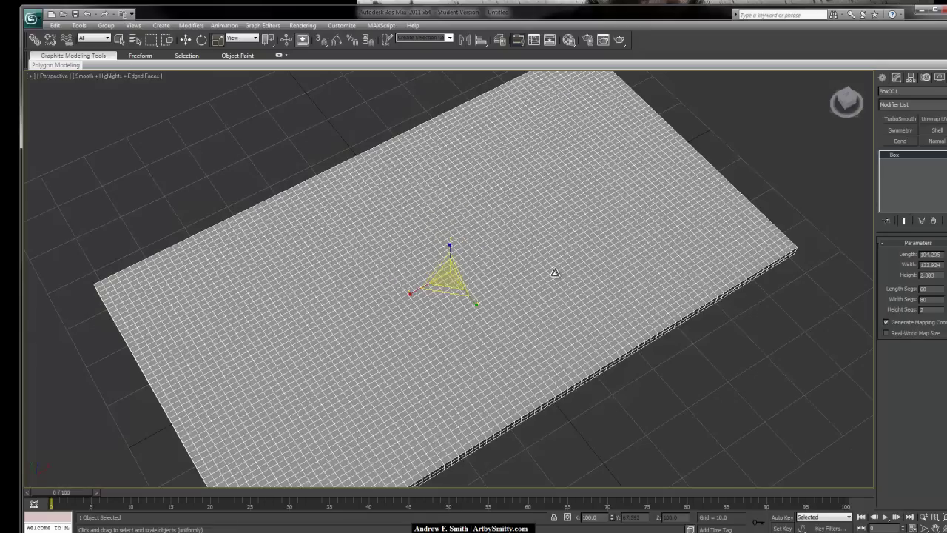
left_click(768, 185)
middle_click_drag(565, 311, 555, 242, "alt")
left_click(524, 245)
scroll(494, 257, "down", 3)
scroll(484, 245, "up", 5)
middle_click_drag(491, 257, 556, 247, "alt")
left_click(470, 187)
scroll(574, 225, "down", 3)
scroll(556, 248, "down", 5)
left_click_drag(652, 189, 520, 261)
middle_click_drag(587, 248, 565, 247, "alt")
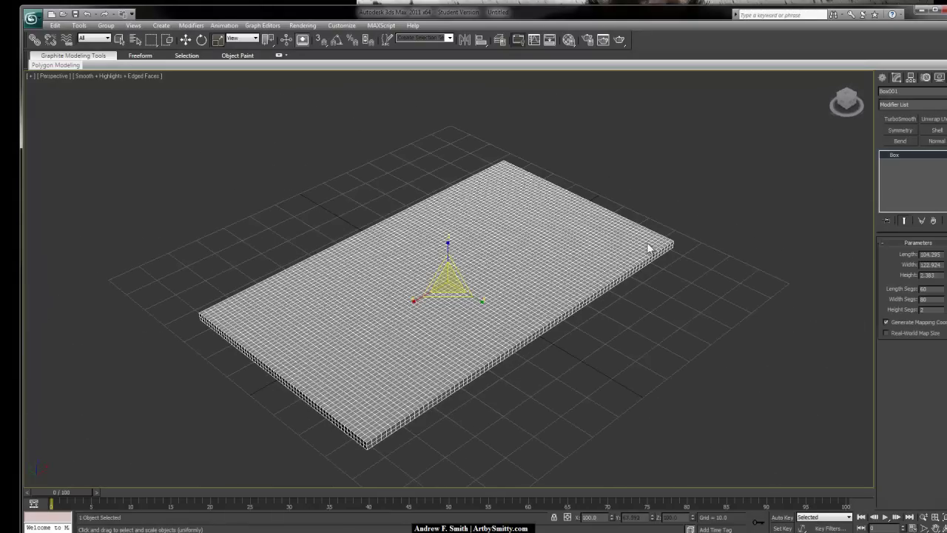
Step: Convert the segmented box to an Editable Poly
right_click(902, 155)
left_click(917, 237)
left_click(683, 218)
Step: Inspect the Editable Poly's polygon grid and edges up close and from farther away
middle_click_drag(683, 218, 530, 243, "alt")
left_click(531, 242)
scroll(510, 272, "up", 8)
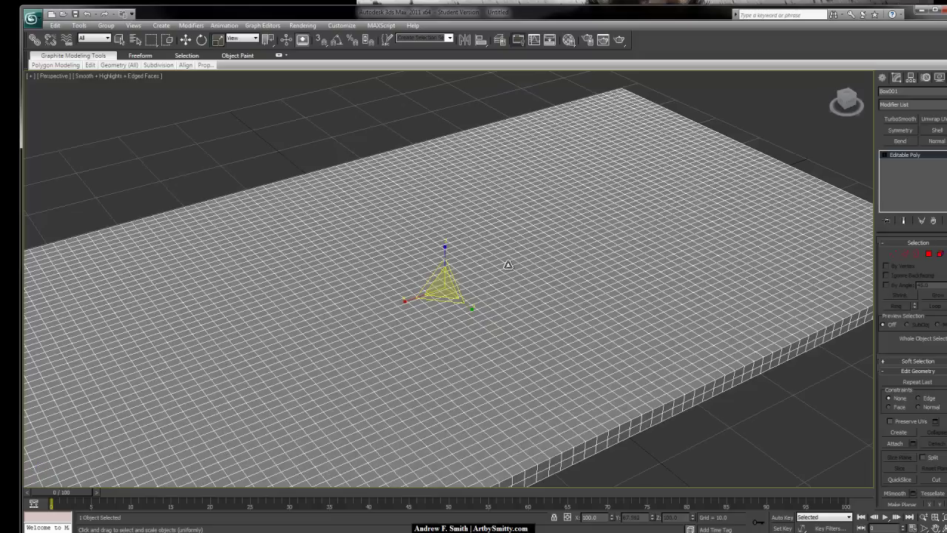
scroll(511, 273, "down", 8)
middle_click_drag(526, 268, 555, 251, "alt")
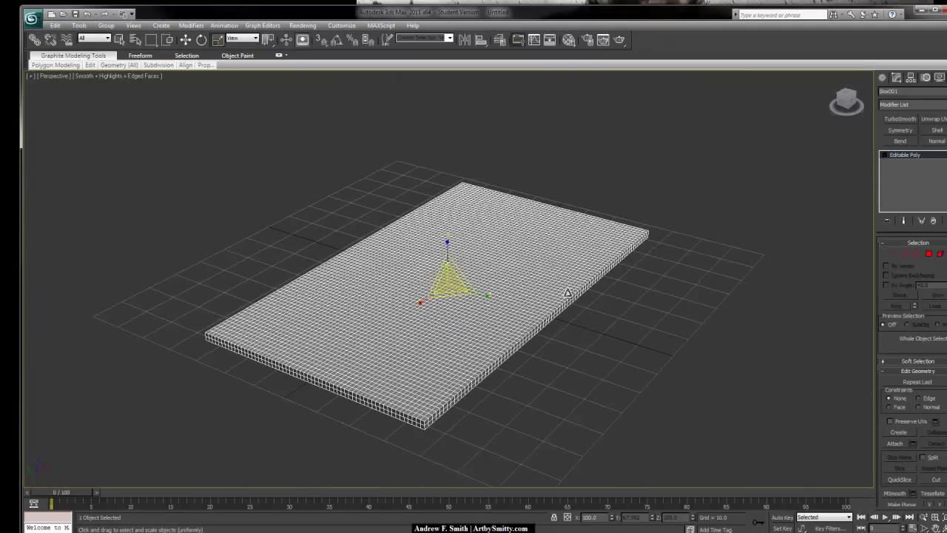
scroll(605, 292, "down", 5)
scroll(502, 270, "up", 8)
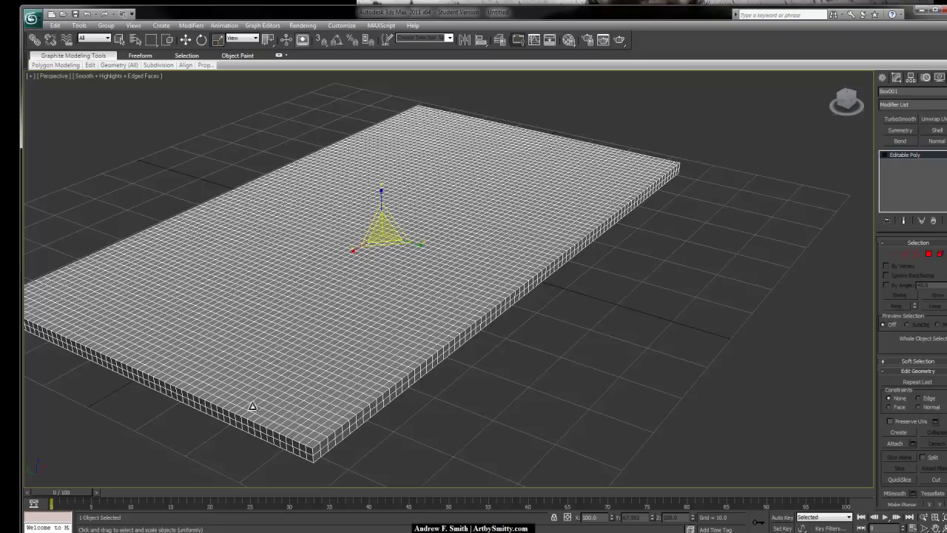
scroll(462, 250, "up", 4)
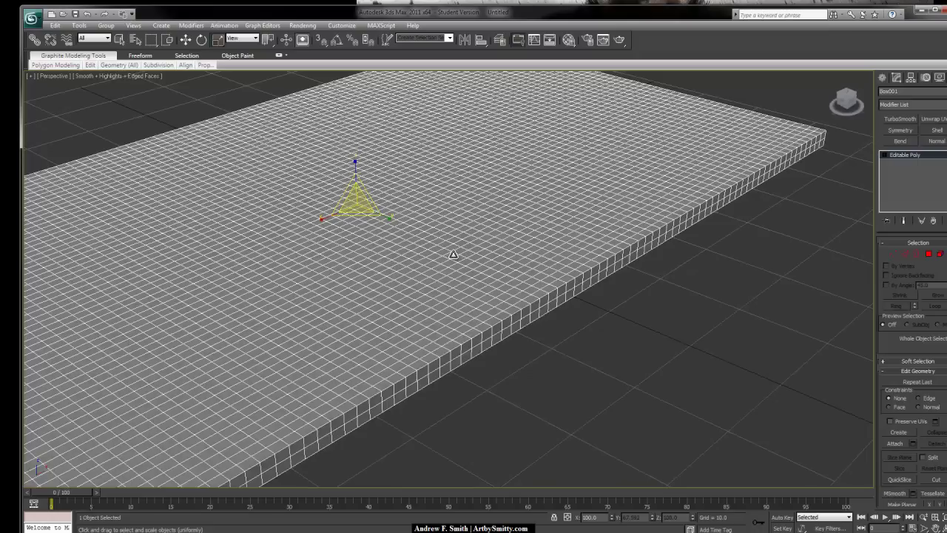
scroll(608, 246, "down", 3)
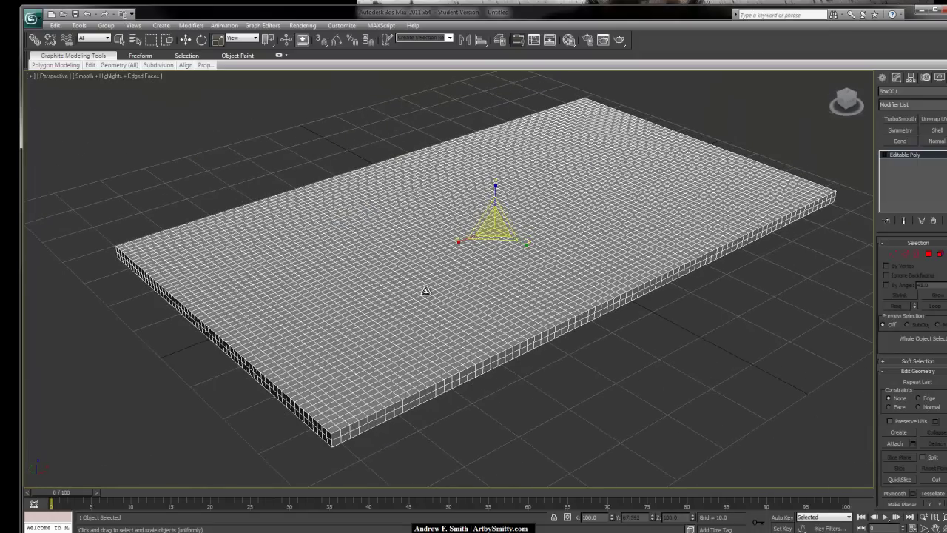
middle_click_drag(660, 256, 634, 251)
Step: Draw a second flat box on the grid beside the first one
left_click(884, 77)
left_click(902, 140)
scroll(698, 250, "down", 6)
mouse_move(591, 221)
middle_mouse_down("alt")
mouse_move(575, 226)
mouse_move(575, 214)
middle_mouse_up("alt")
left_click_drag(575, 214, 467, 516)
left_click(468, 501)
Step: Scale the second box down along Z to thin it and up along X to about 106%
key("r")
middle_click_drag(556, 364, 577, 285, "alt")
key("z")
scroll(463, 284, "down", 3)
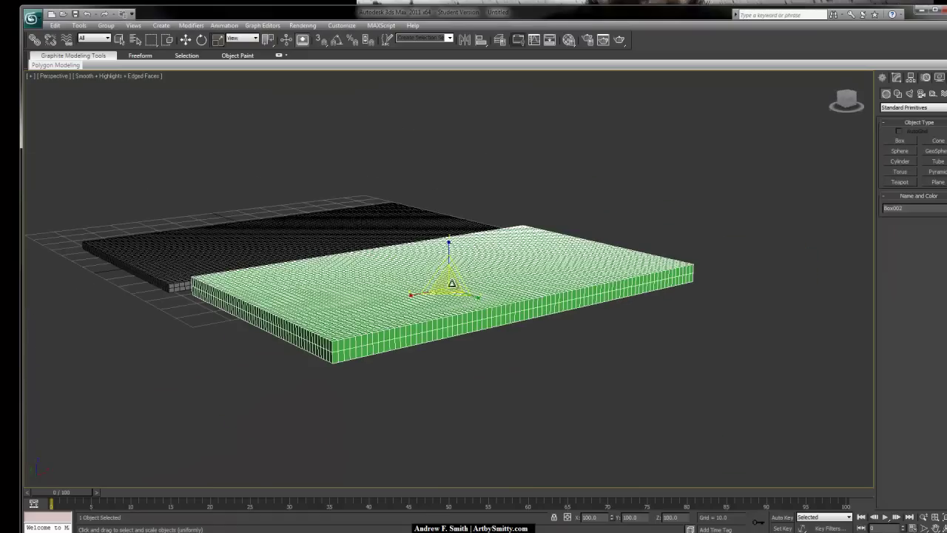
left_click_drag(463, 284, 441, 284)
middle_click_drag(505, 286, 510, 295, "alt")
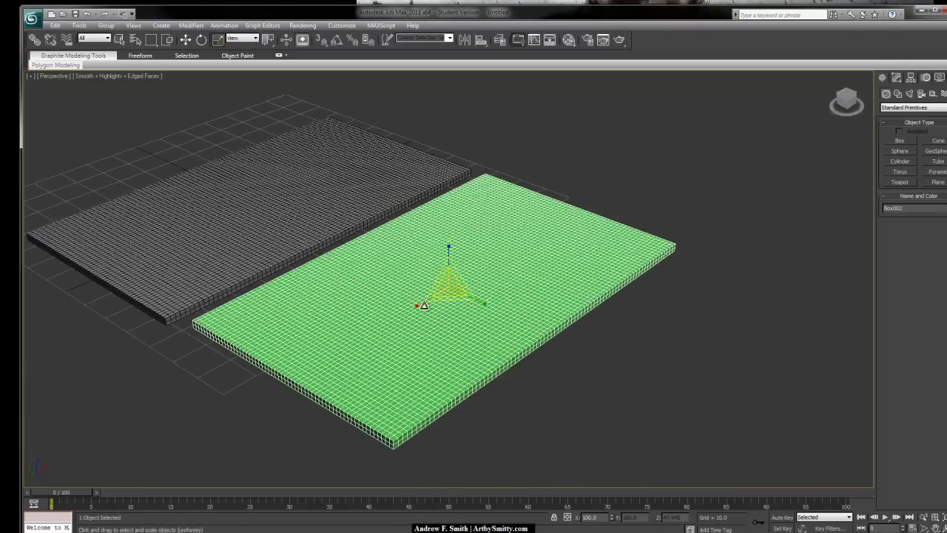
left_click_drag(424, 304, 419, 309)
Step: Assign the Carpet material to the second box
middle_click_drag(485, 268, 506, 247)
key("m")
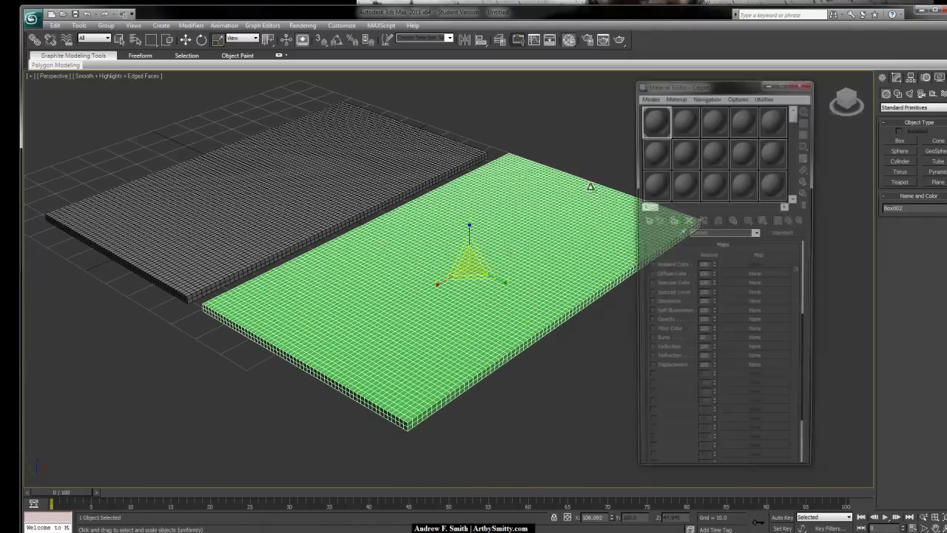
left_click_drag(649, 121, 615, 186)
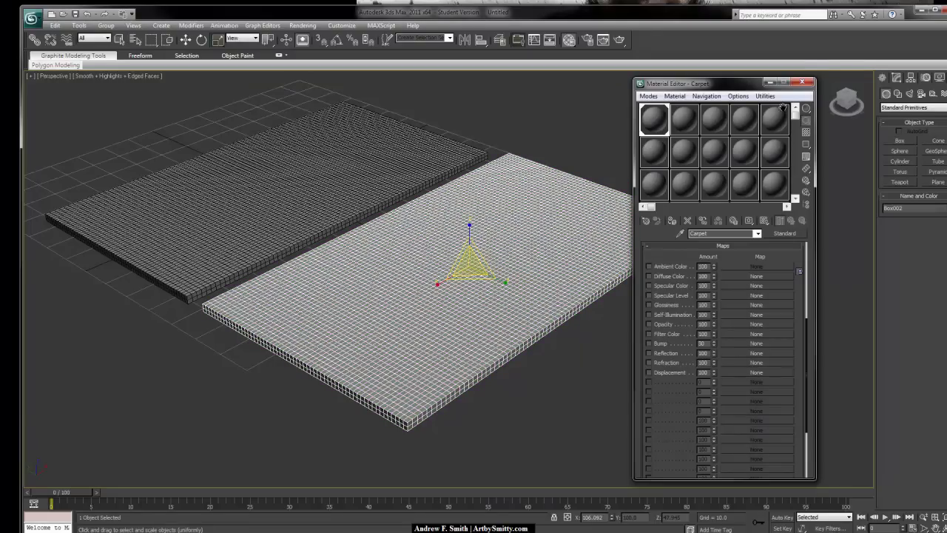
Step: Close the Material Editor and set the second box's length segments to 10 and width segments to 15
left_click(807, 83)
left_click(896, 77)
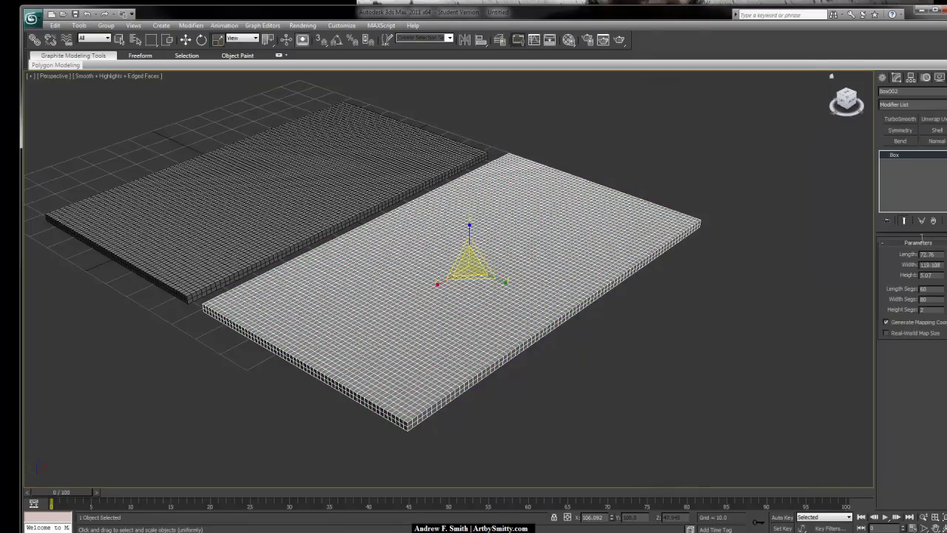
double_click(934, 288)
type("10")
key("Tab")
type("10")
key("Tab")
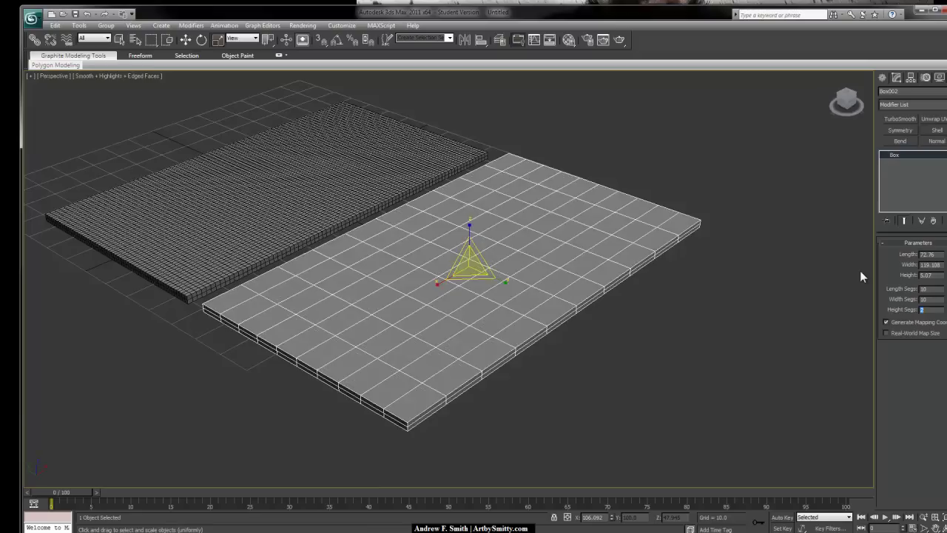
type("15")
key("Tab")
key("Tab")
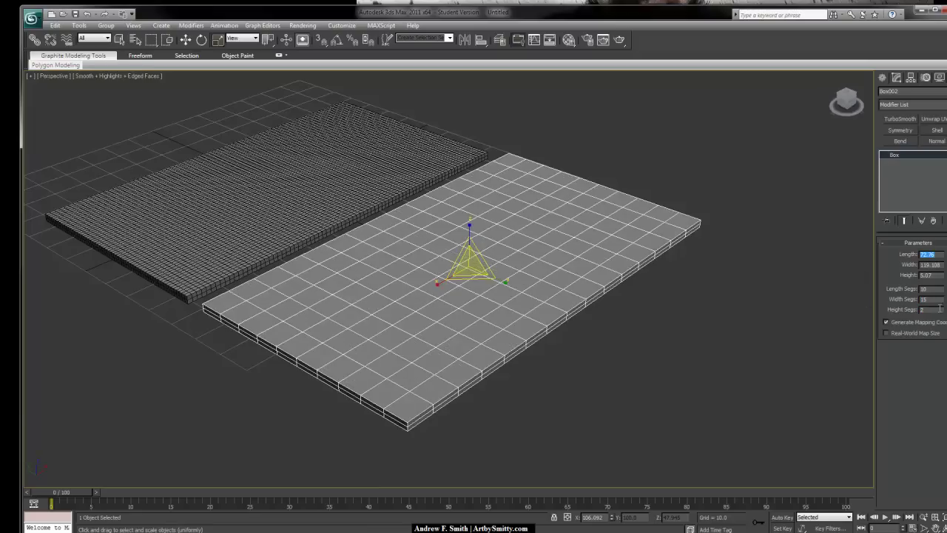
Step: Set the second box's height segments to 1 and deselect the box
type("1")
key("Return")
left_click(715, 316)
middle_click_drag(492, 190, 601, 166, "alt")
left_click_drag(621, 141, 692, 182)
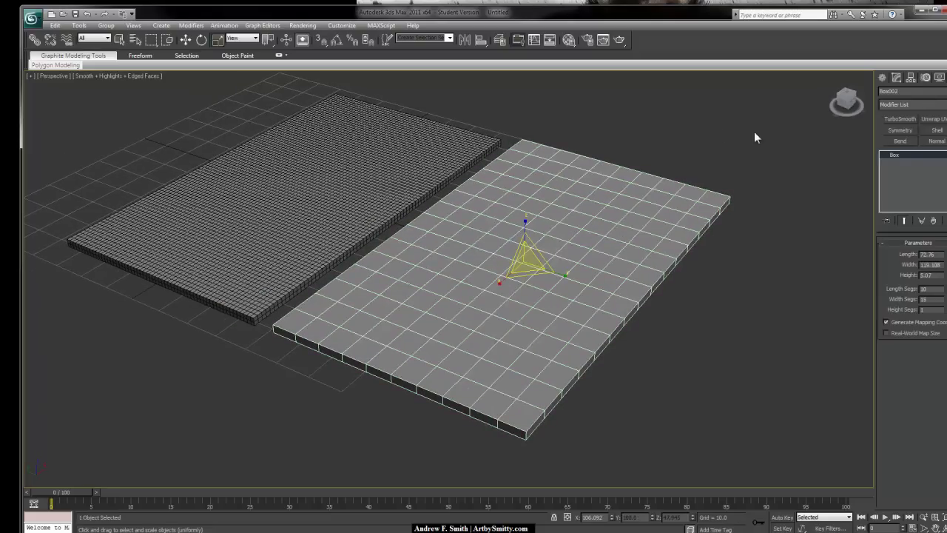
left_click(770, 148)
Step: Rename the densely segmented box Carpet_001 and the coarser box Carpet_002
middle_click_drag(525, 206, 538, 250, "alt")
mouse_move(476, 262)
middle_mouse_down("alt")
mouse_move(478, 243)
mouse_move(451, 257)
mouse_move(541, 226)
mouse_move(512, 198)
mouse_move(552, 227)
mouse_move(495, 200)
middle_mouse_up("alt")
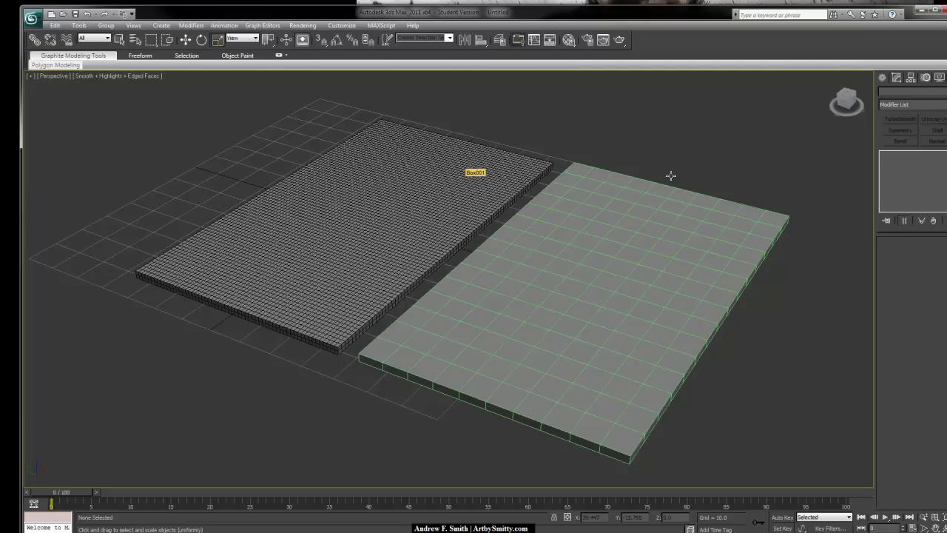
scroll(647, 175, "down", 2)
left_click(492, 194)
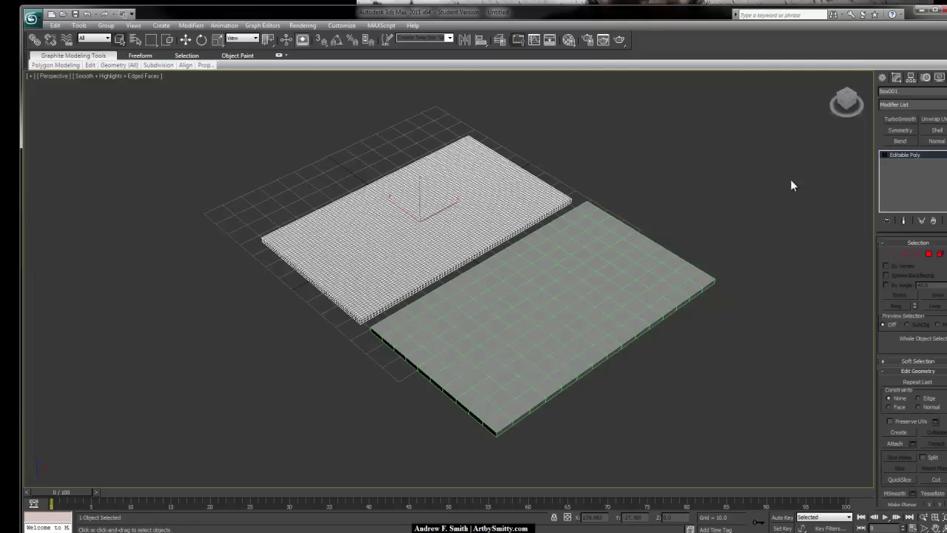
left_click(912, 94)
type("Carpet_00")
left_click_drag(770, 178, 709, 286)
left_click(924, 91)
type("Carpet_002")
Step: Apply an Unwrap UVW modifier to Carpet_001 and open its UV editor beside the model
left_click_drag(564, 145, 522, 208)
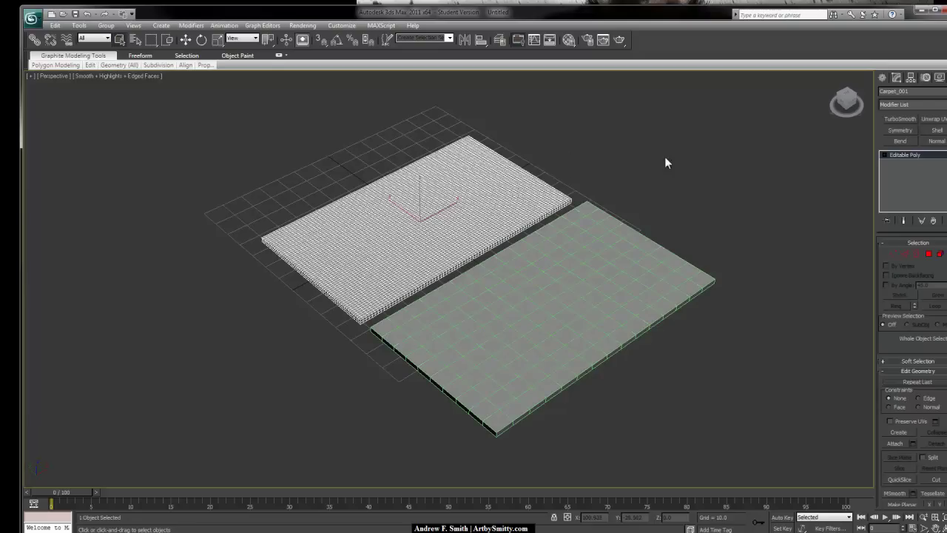
left_click(934, 119)
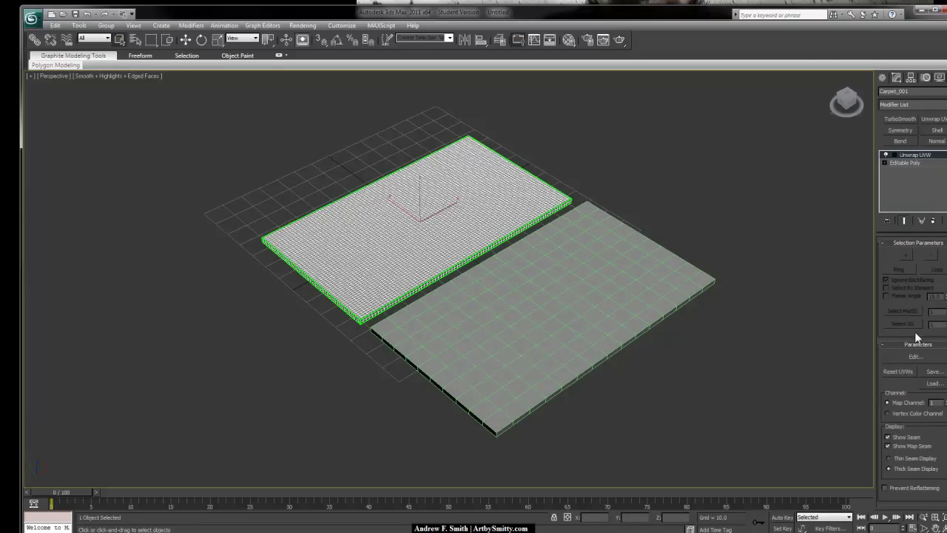
left_click(915, 357)
left_click_drag(59, 4, 830, 91)
Step: Hide the edged faces and display the CheckerPattern texture on Carpet_001
scroll(466, 211, "up", 5)
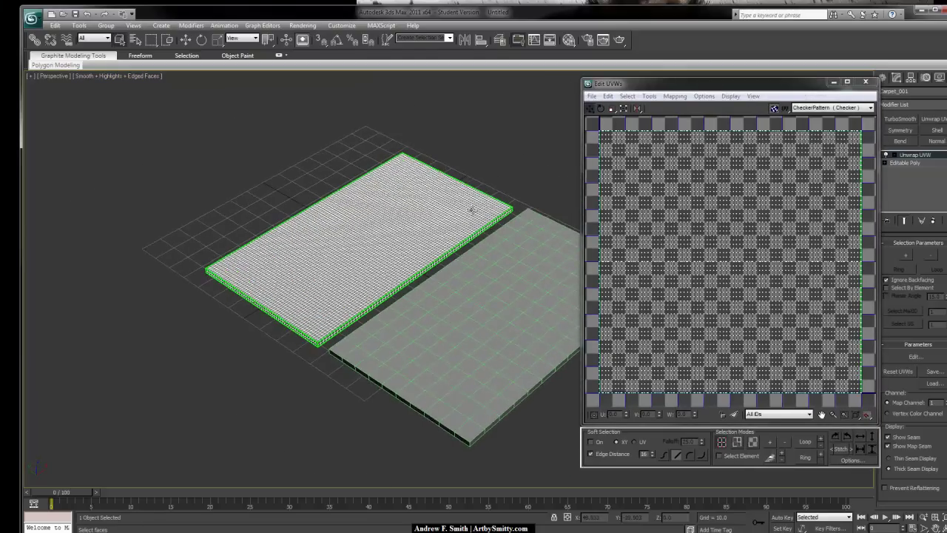
middle_click_drag(471, 211, 443, 214)
key("F4")
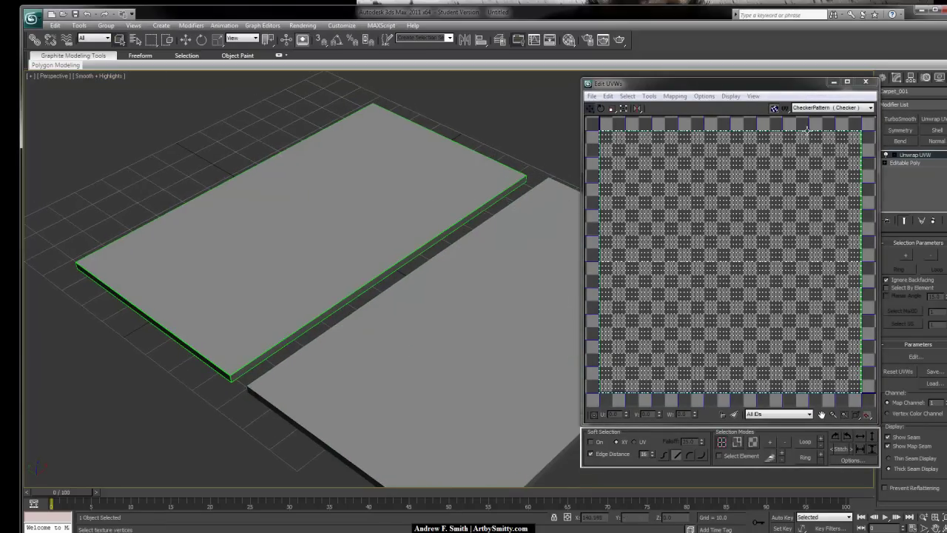
left_click(842, 108)
scroll(333, 262, "up", 3)
scroll(404, 242, "down", 1)
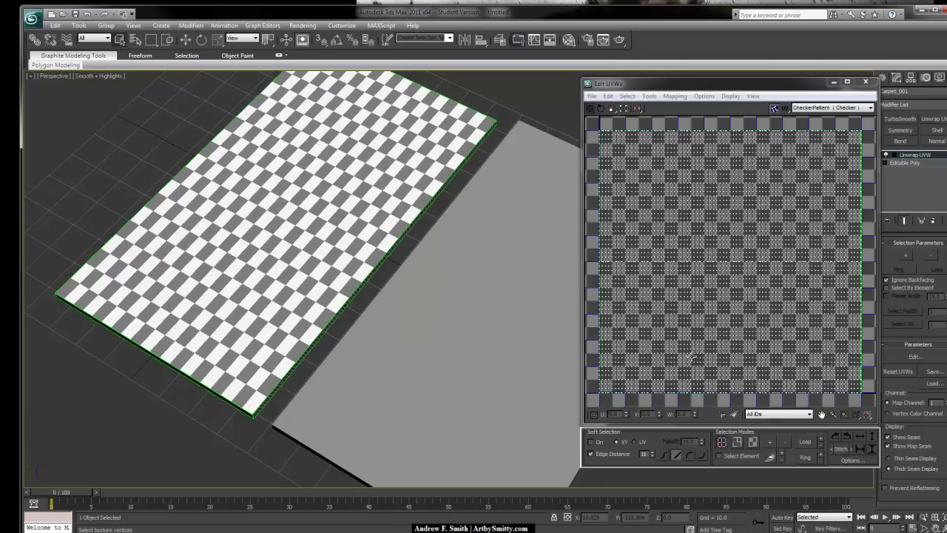
Step: Select all of Carpet_001's UV faces and squash them vertically until the checkers on the carpet's top look square
left_click(713, 420)
left_click(753, 442)
scroll(761, 332, "down", 1)
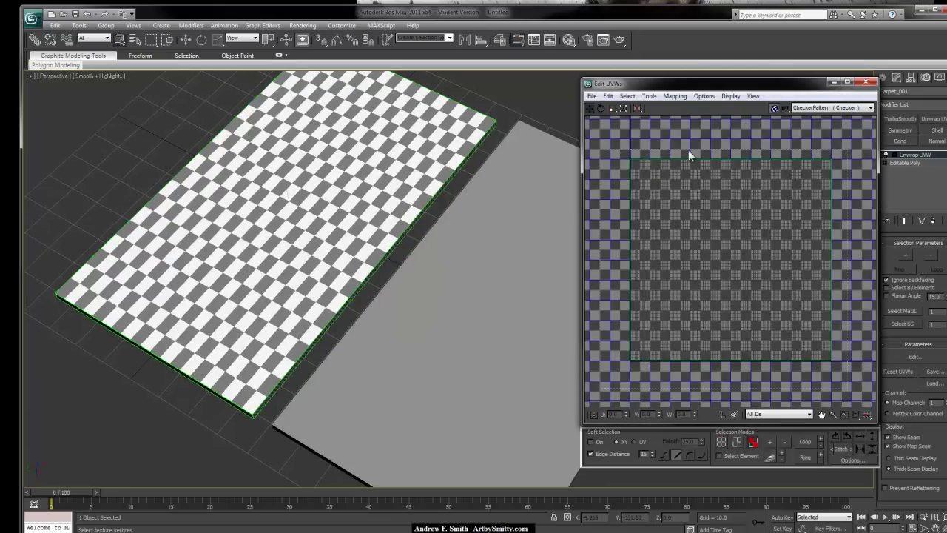
left_click(625, 109)
left_click_drag(831, 159, 830, 235)
middle_click_drag(480, 285, 518, 271, "alt")
scroll(440, 289, "up", 5)
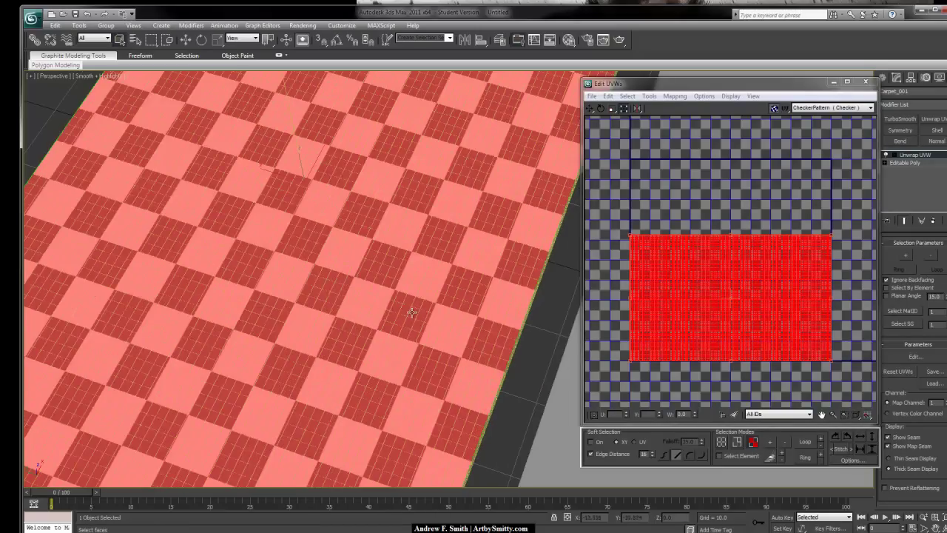
middle_click_drag(499, 270, 497, 264, "alt")
scroll(498, 264, "down", 5)
middle_click_drag(556, 262, 528, 254, "alt")
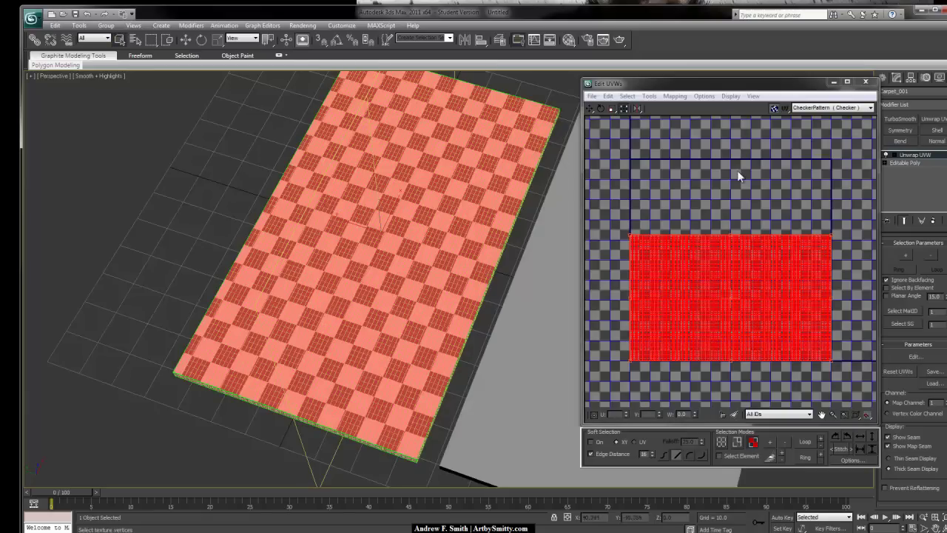
Step: Close the UV editor and collapse Carpet_001's whole modifier stack
left_click(866, 82)
right_click(916, 157)
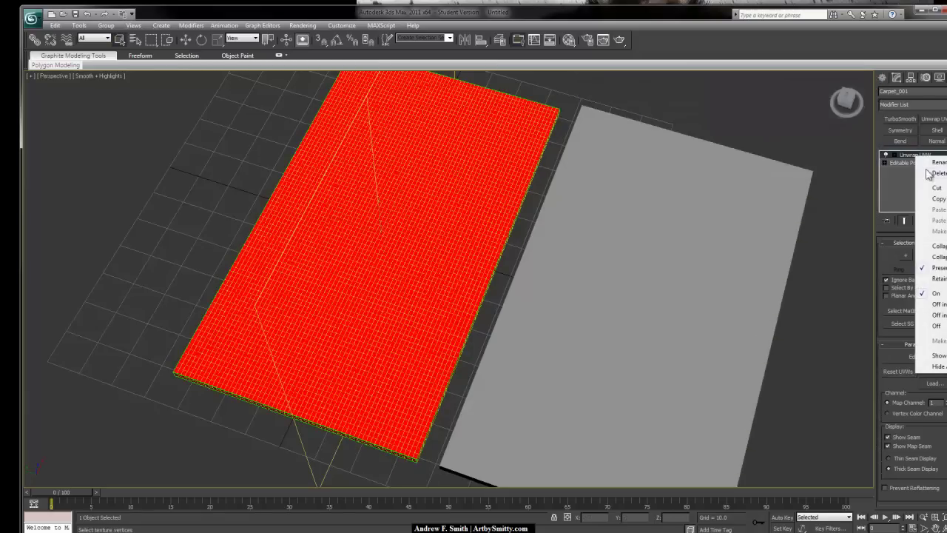
left_click(937, 256)
left_click(533, 302)
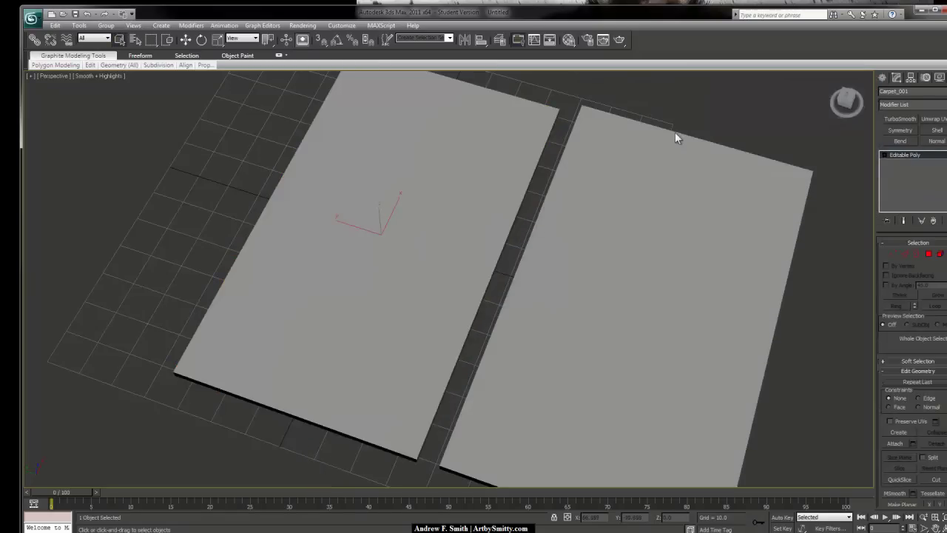
Step: Apply Unwrap UVW to Carpet_002, open its UV editor and display the CheckerPattern texture on it
middle_click_drag(708, 185, 653, 143, "alt")
left_click(725, 202)
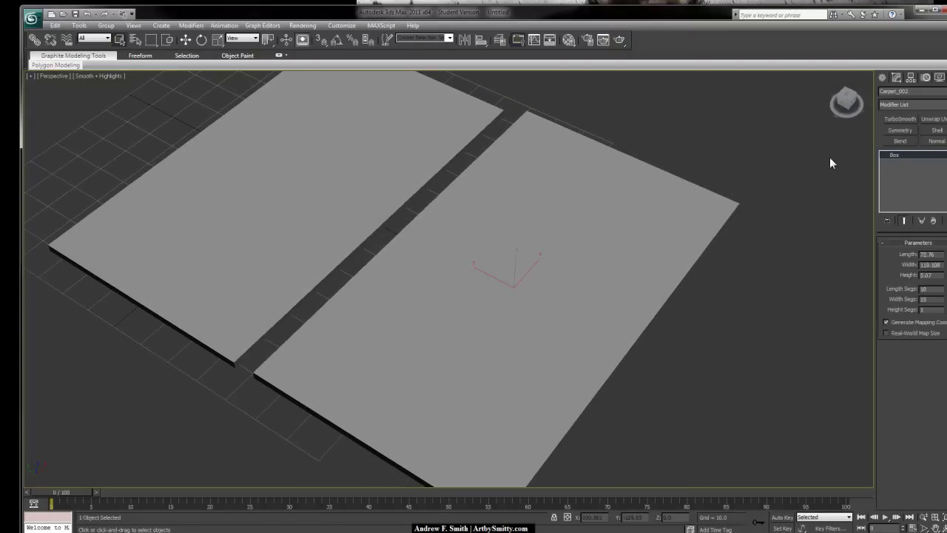
left_click(936, 120)
scroll(828, 278, "up", 3)
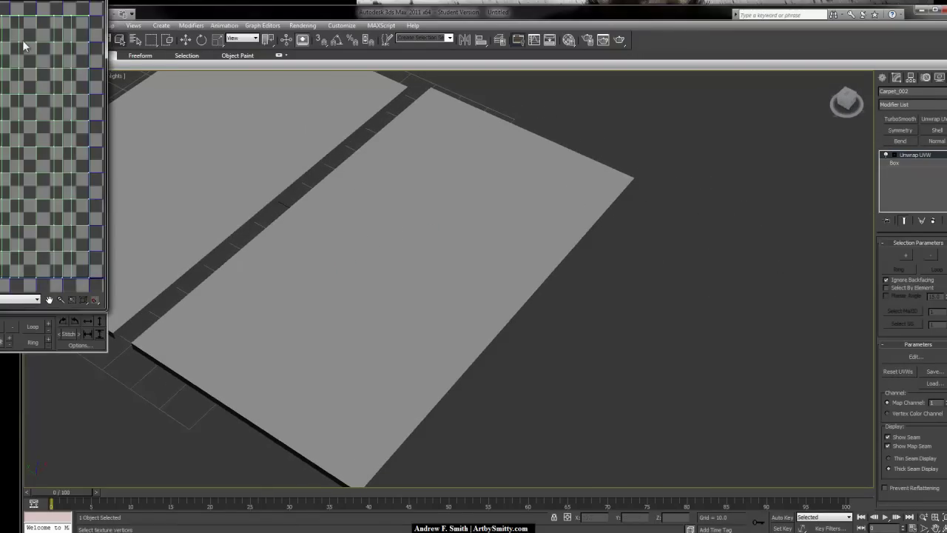
left_click_drag(28, 0, 844, 68)
left_click(856, 94)
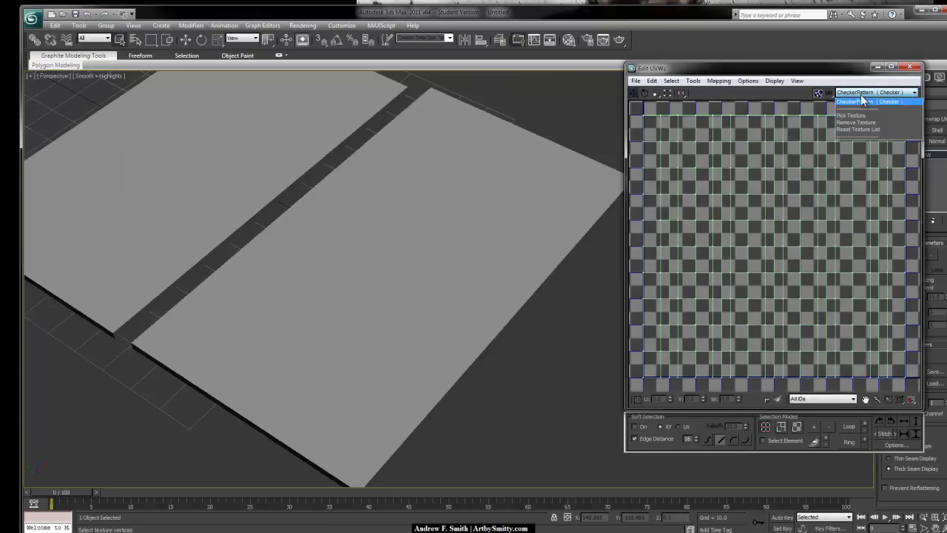
left_click(864, 102)
scroll(763, 310, "down", 3)
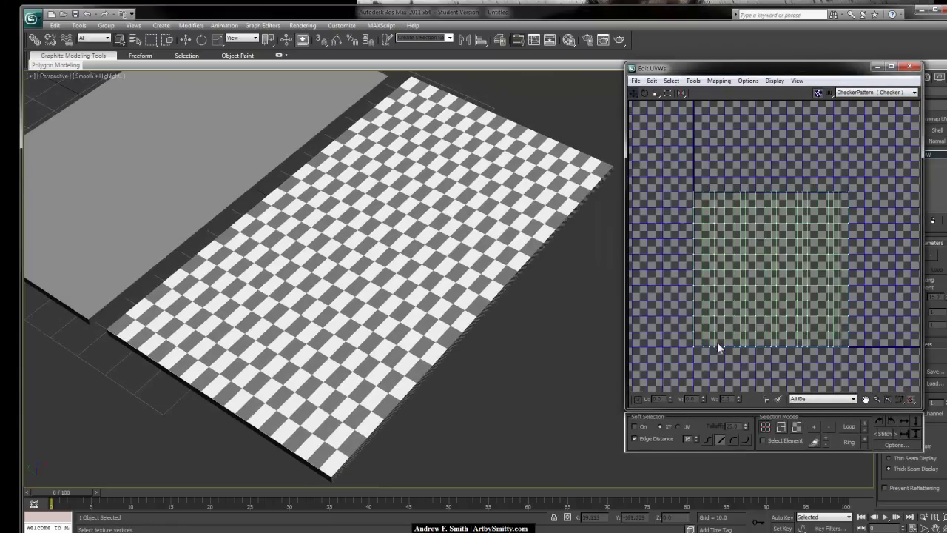
Step: Squash all of Carpet_002's UV faces vertically to even out the checkers, and close the UV editor
left_click(797, 426)
left_click_drag(692, 361, 849, 254)
left_click(879, 106)
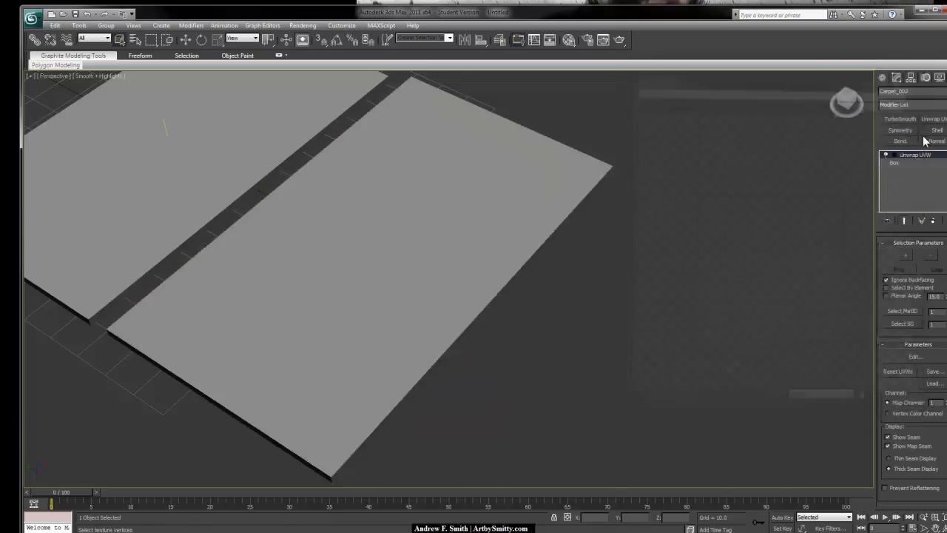
Step: Collapse Carpet_002's whole modifier stack and deselect the object
right_click(920, 163)
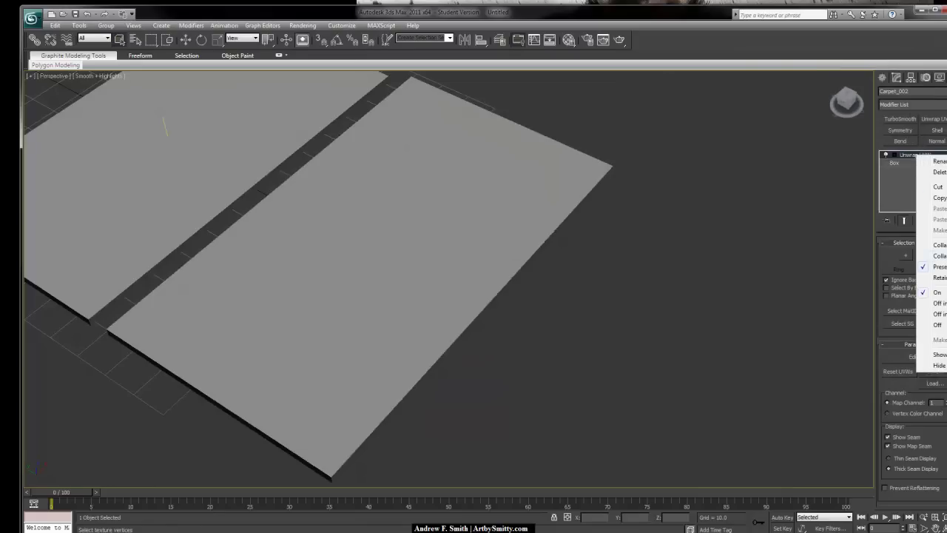
left_click(936, 256)
left_click(549, 305)
left_click(550, 253)
Step: Frame both carpets in the viewport and turn the edged faces display back on
key("z")
middle_click_drag(549, 253, 532, 191, "alt")
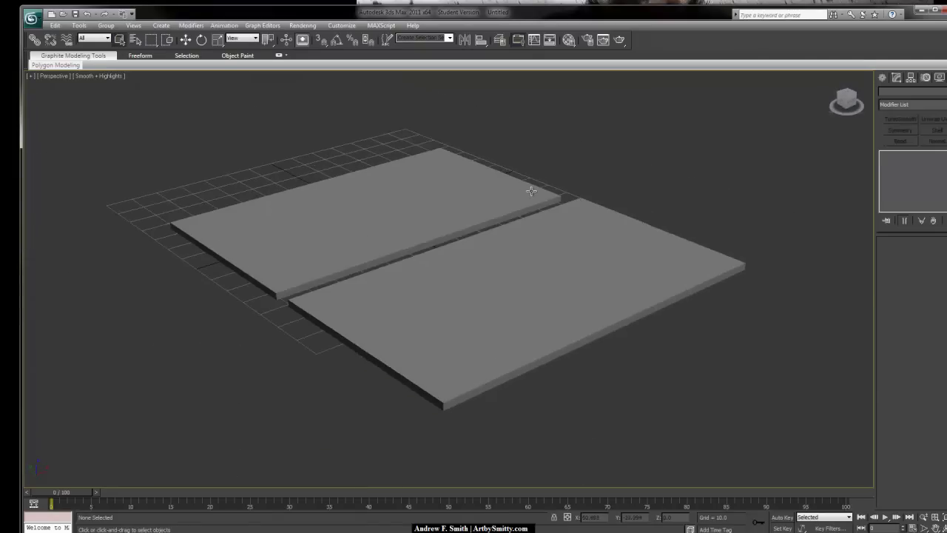
key("F4")
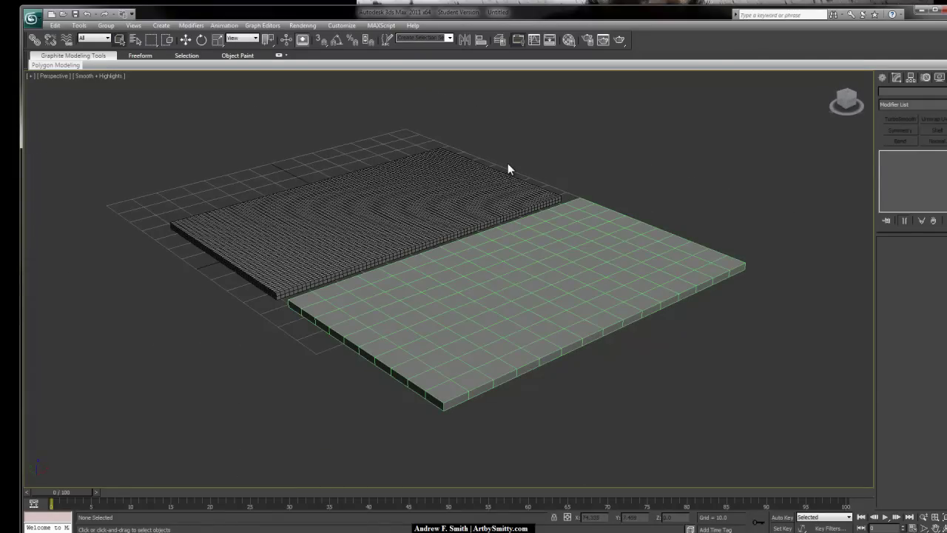
middle_click_drag(402, 225, 436, 255, "alt")
scroll(447, 265, "up", 3)
scroll(481, 275, "down", 3)
Step: Switch to the web browser and close the ArtbySmitty page to return to the CG Textures carpet category
key("alt+Tab")
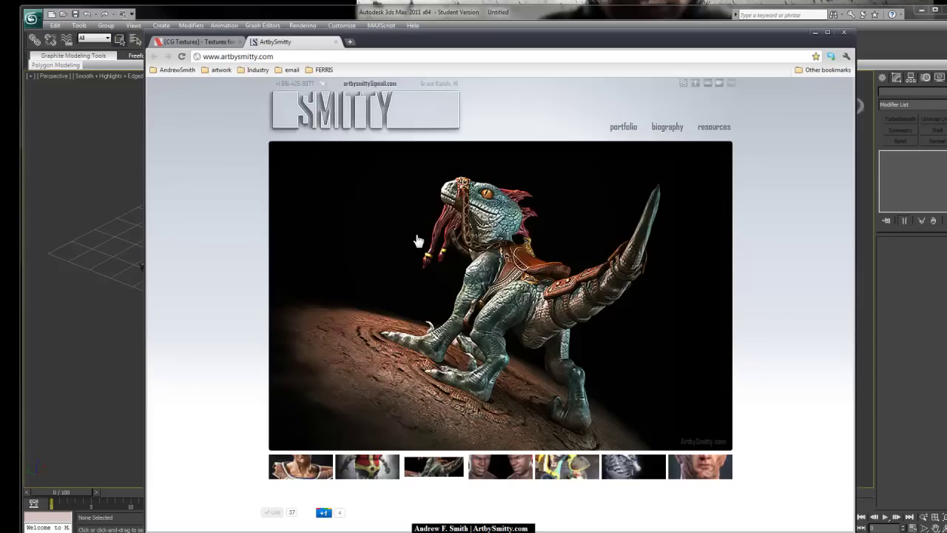
left_click(337, 42)
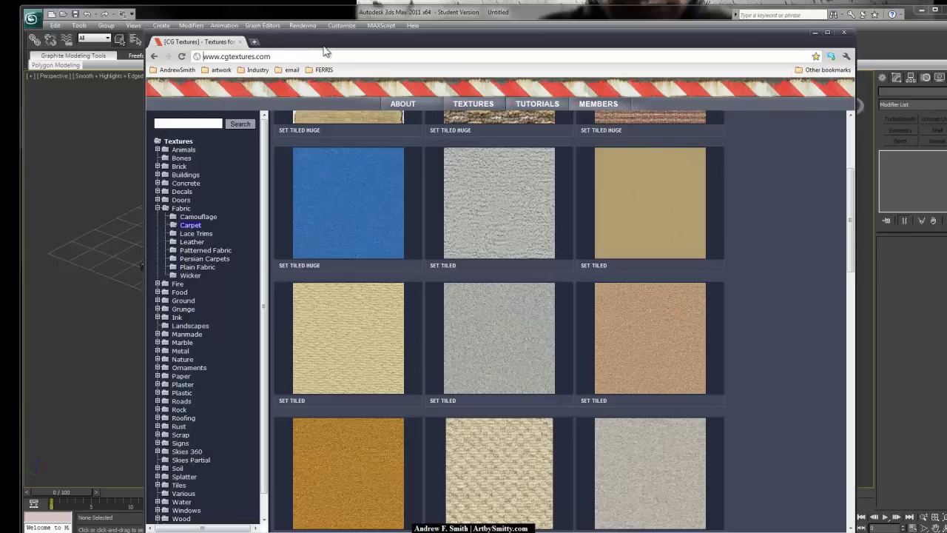
left_click_drag(307, 41, 311, 40)
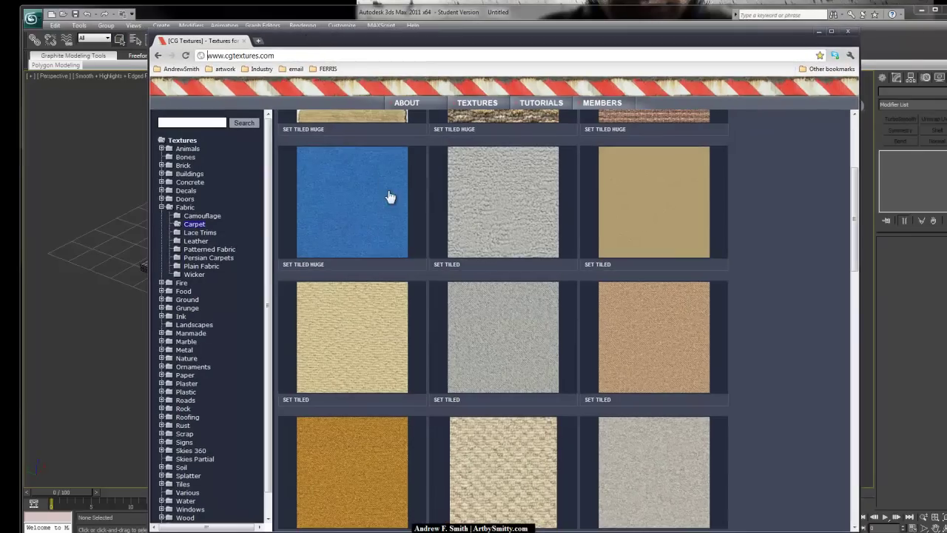
Step: Browse the carpet textures and open the light grey tiled carpet Carpet0025 in a separate page
scroll(392, 240, "up", 1)
scroll(448, 270, "down", 3)
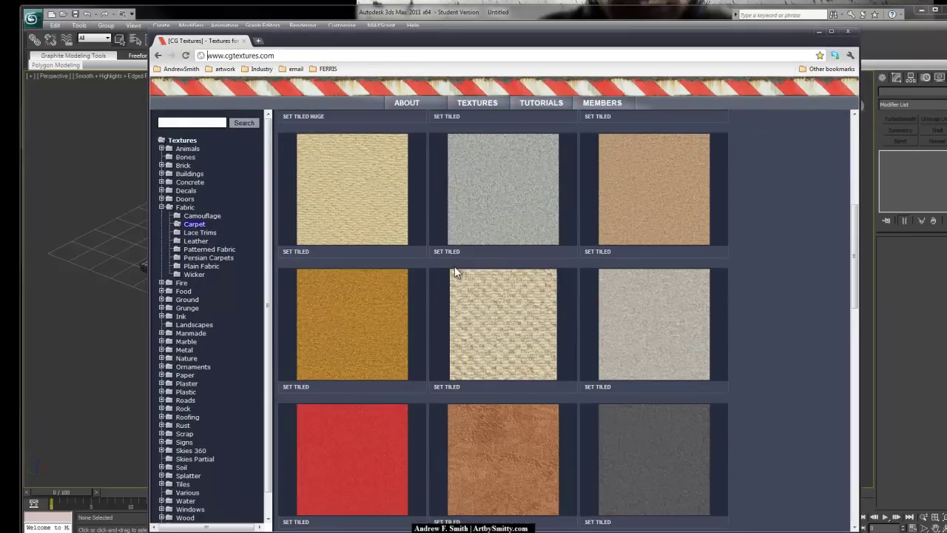
scroll(481, 265, "up", 1)
scroll(497, 278, "up", 1)
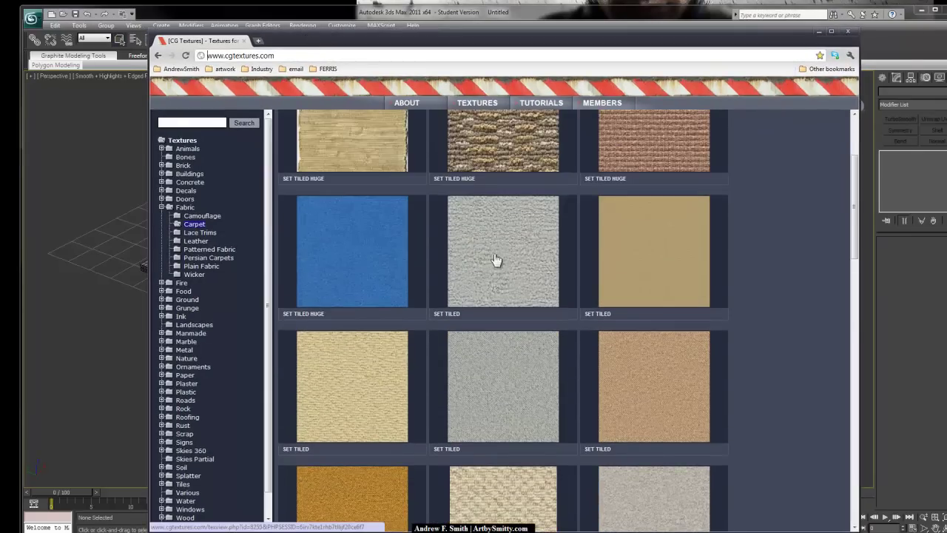
middle_click(496, 270)
scroll(477, 315, "up", 2)
scroll(476, 316, "down", 2)
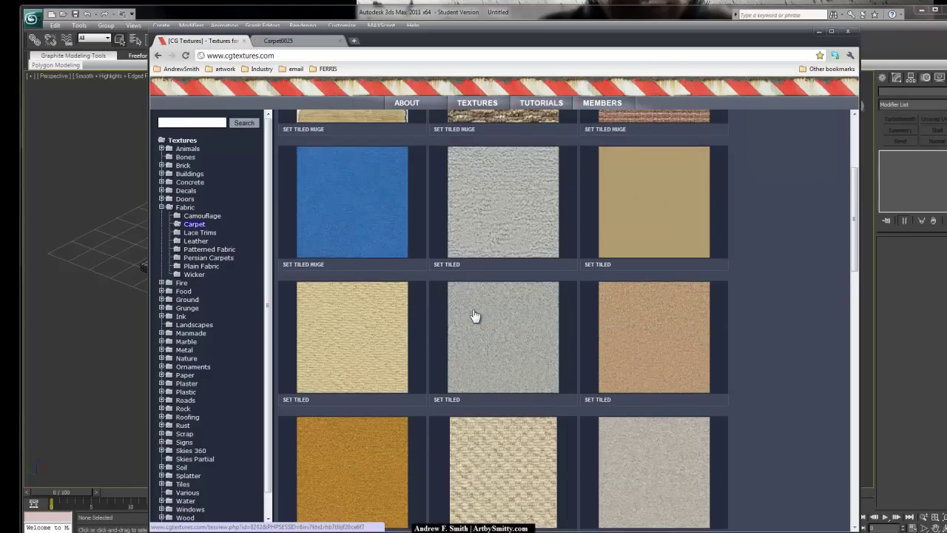
scroll(475, 316, "down", 3)
left_click(309, 42)
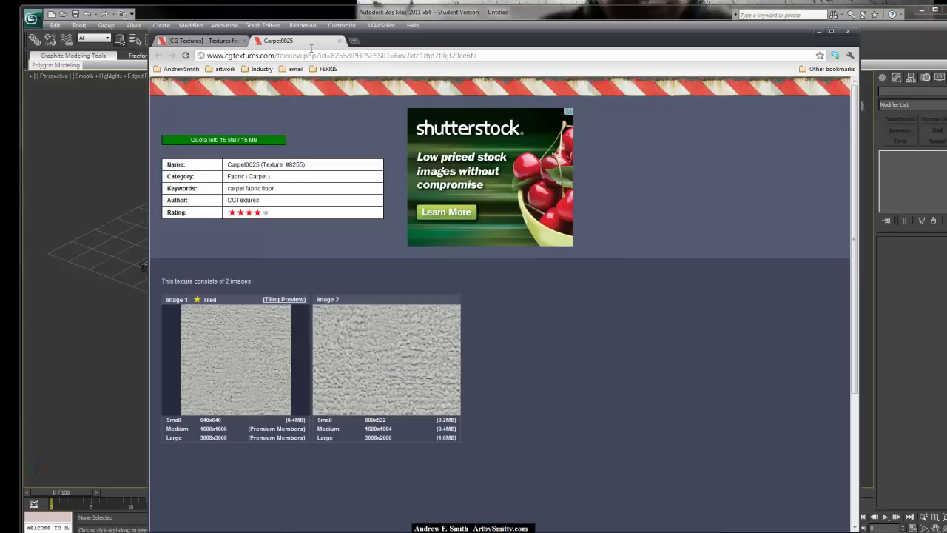
Step: Download the small 640x640 tiled image of Carpet0025, close its page and minimize the browser
mouse_move(225, 362)
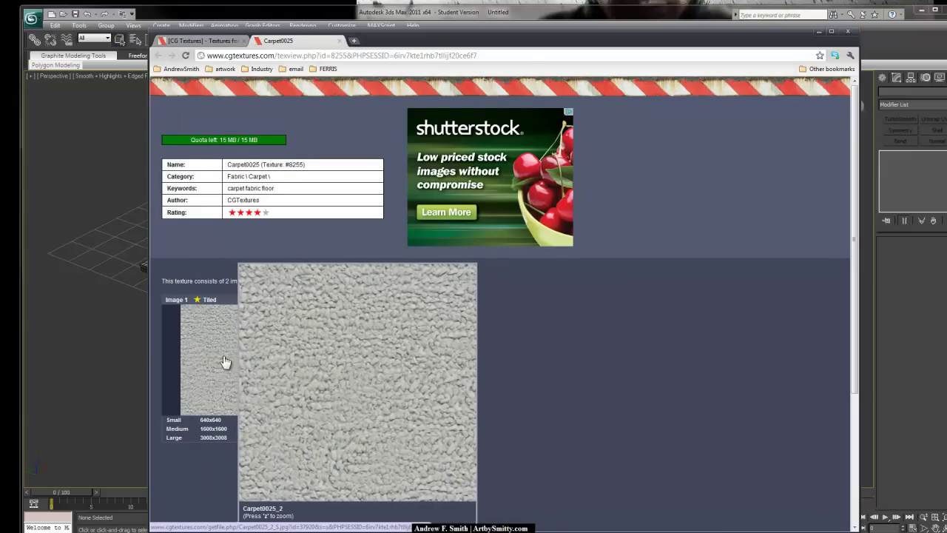
left_click(219, 427)
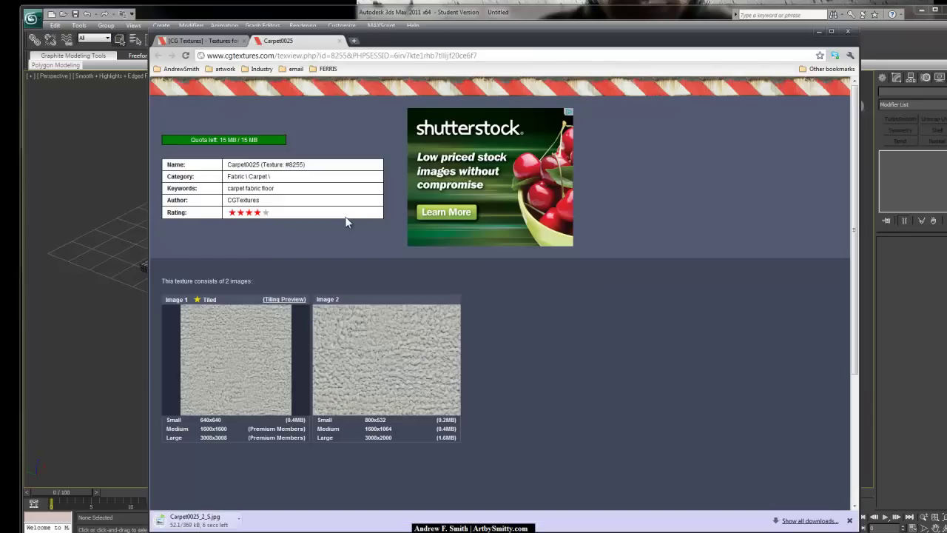
left_click(339, 41)
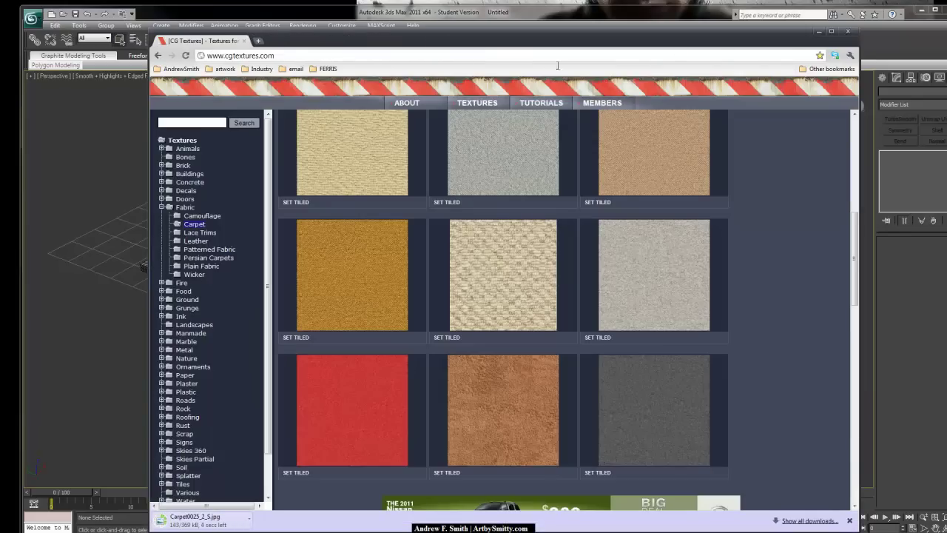
left_click(819, 32)
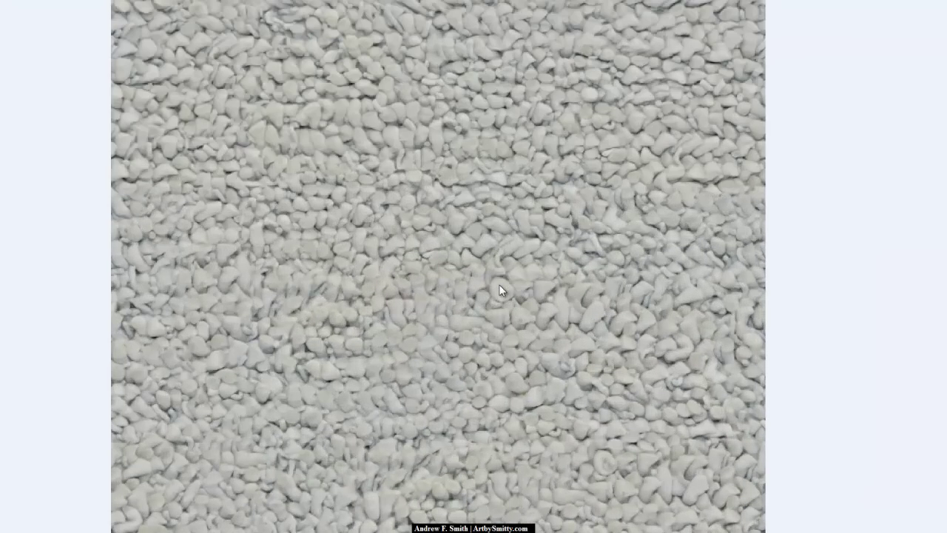
Step: Inspect the downloaded carpet image up close, open Carpet0025_2_S.jpg in Photoshop, and minimize Photoshop
scroll(438, 462, "up", 8)
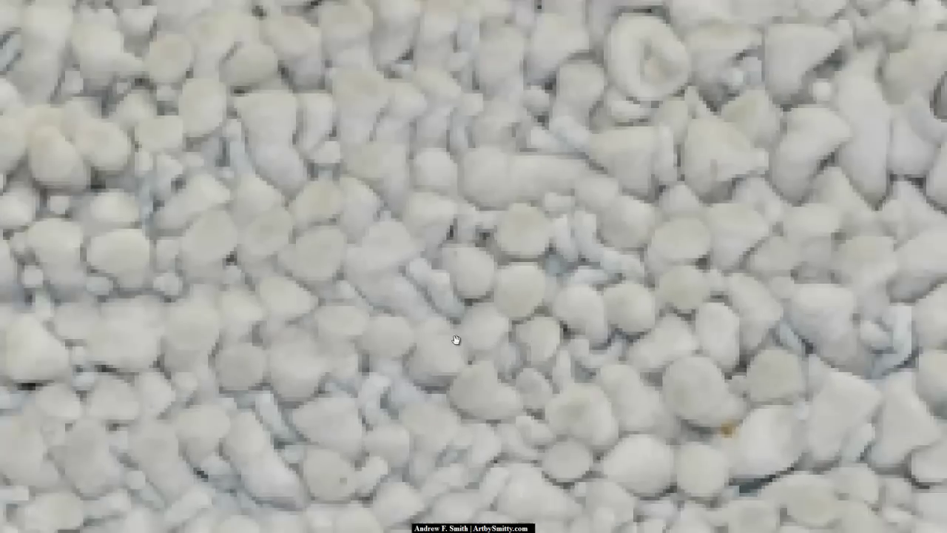
scroll(456, 342, "down", 8)
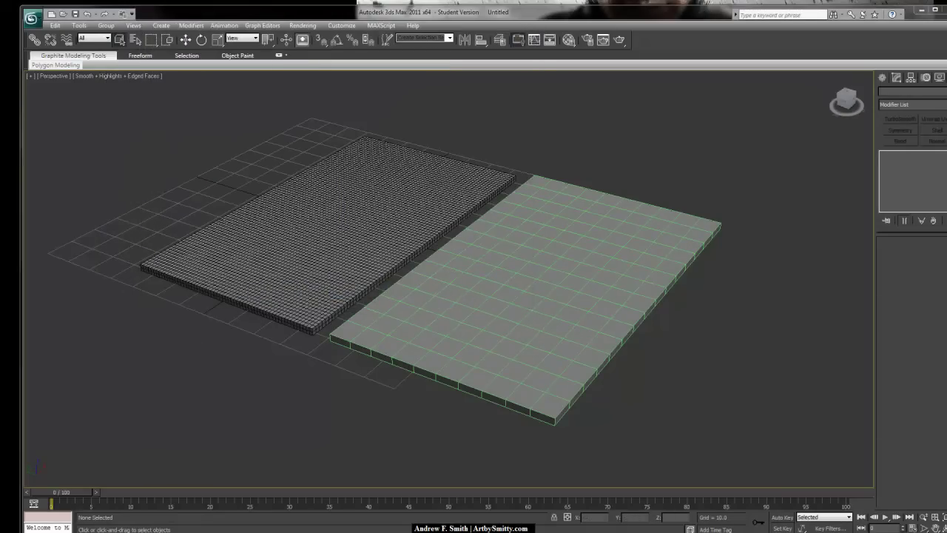
left_click_drag(454, 531, 454, 312)
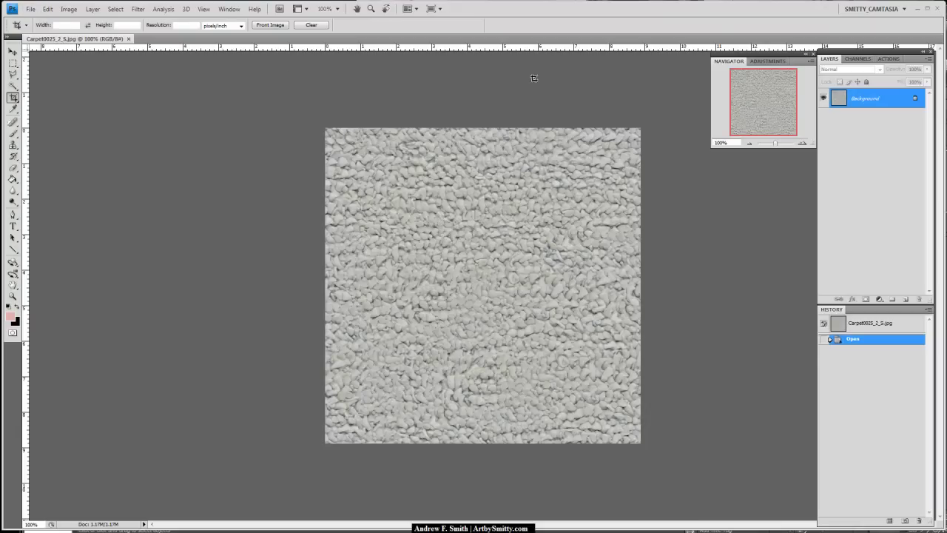
left_click_drag(776, 143, 779, 144)
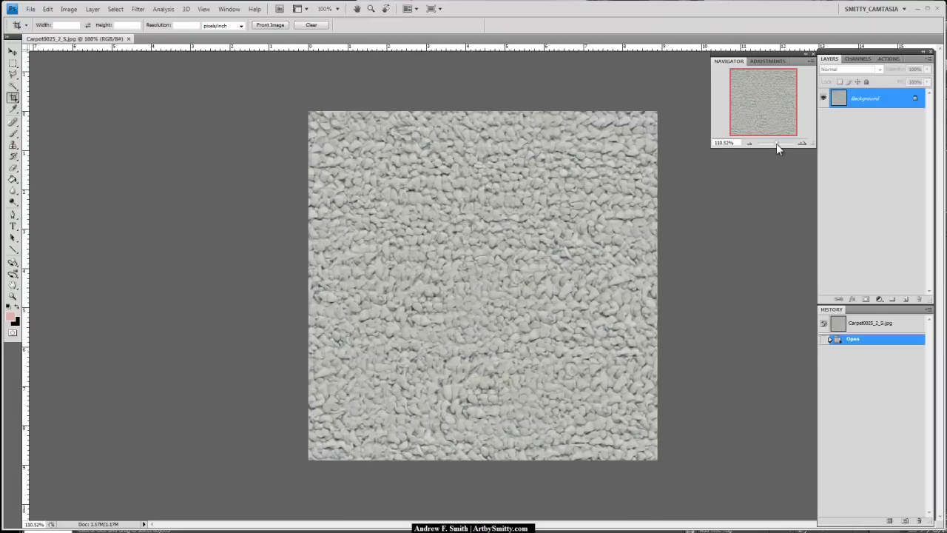
left_click(919, 9)
Step: Switch to 3ds Max and add a Bitmap map to the Carpet material's Diffuse Color
middle_click_drag(605, 203, 598, 304, "alt")
scroll(485, 282, "up", 3)
middle_click_drag(481, 281, 516, 271, "alt")
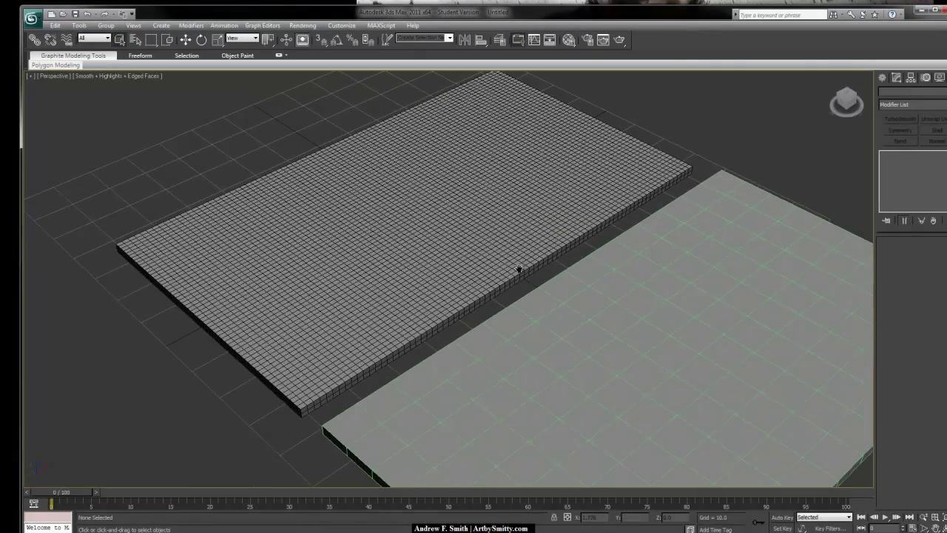
scroll(485, 279, "down", 3)
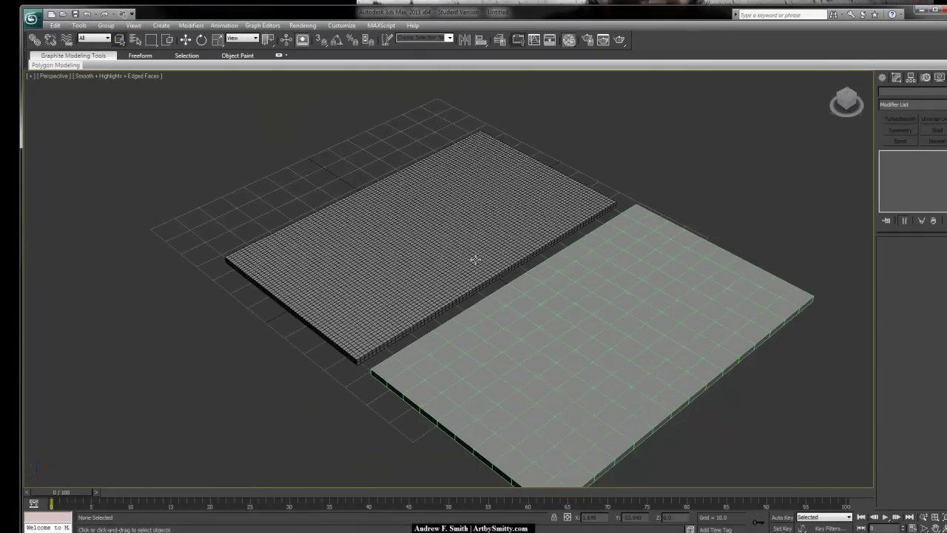
key("m")
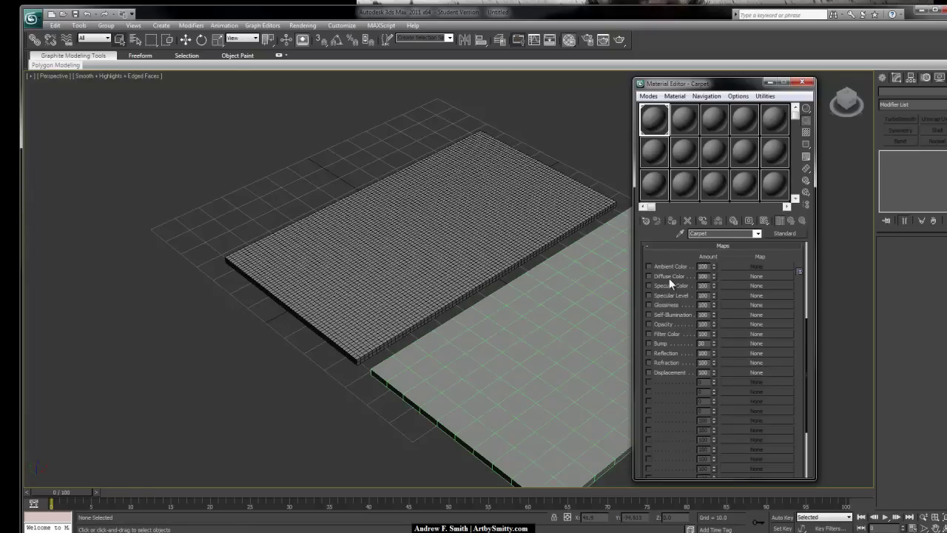
left_click(726, 276)
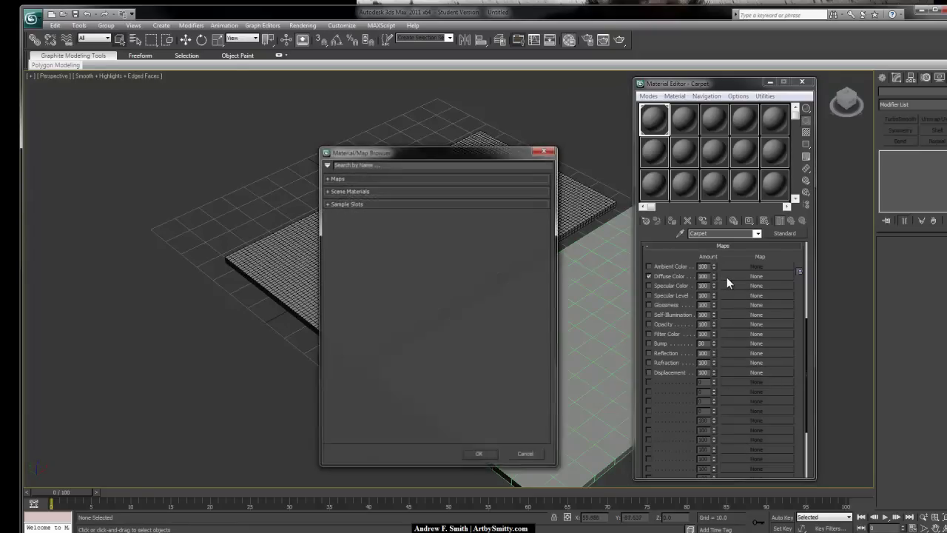
left_click(355, 178)
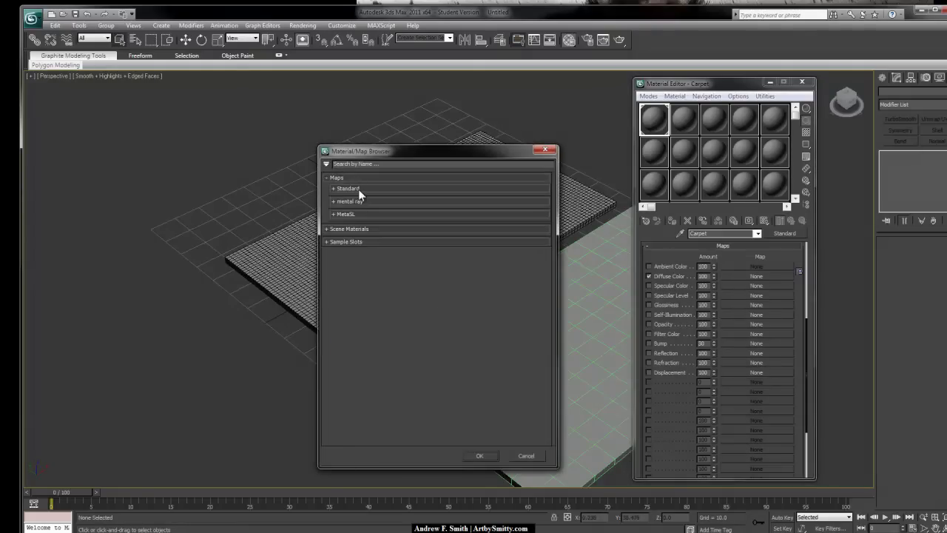
left_click(358, 189)
left_click(480, 456)
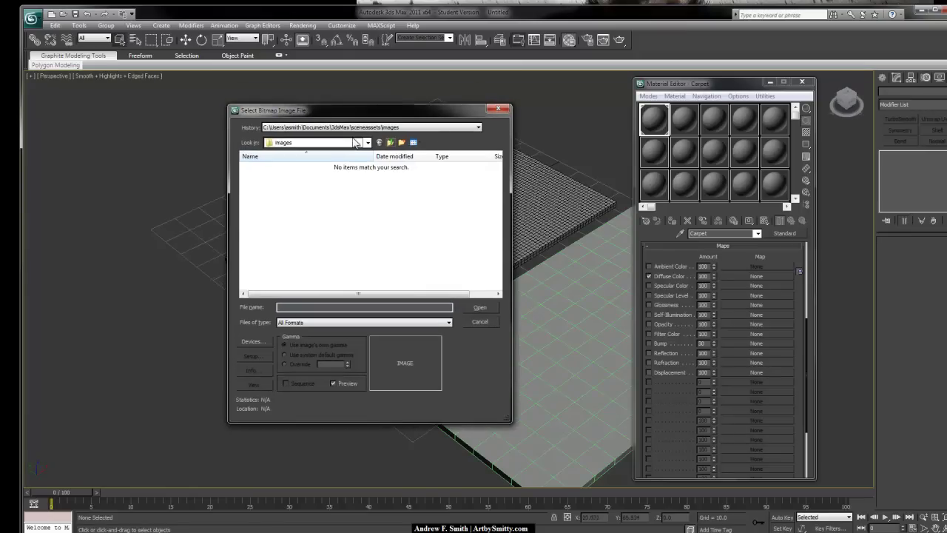
Step: Load Carpet0025_2_S from the Desktop as the diffuse bitmap and return to the Carpet material's main level
left_click(357, 129)
left_click(368, 137)
left_click(367, 142)
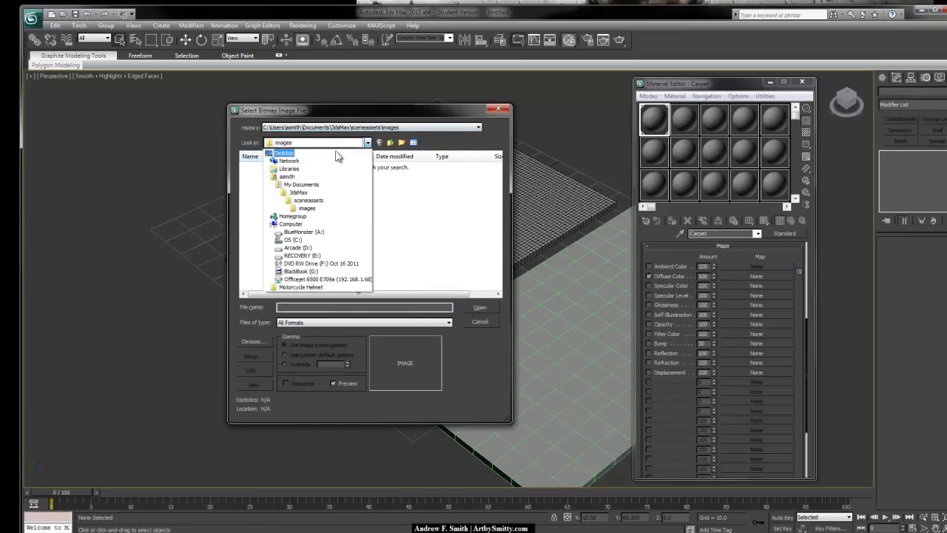
left_click(328, 153)
left_click(341, 244)
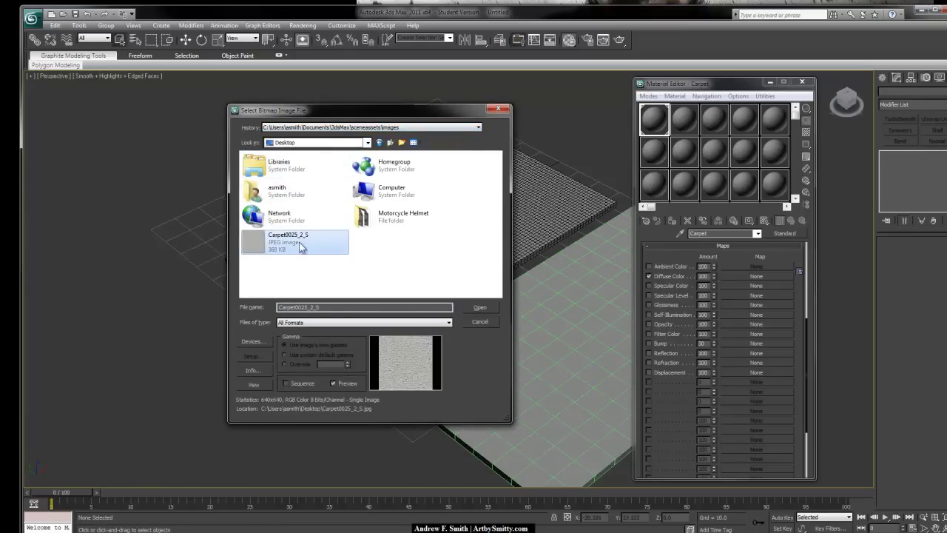
left_click(480, 307)
middle_click_drag(592, 191, 580, 193)
left_click(780, 220)
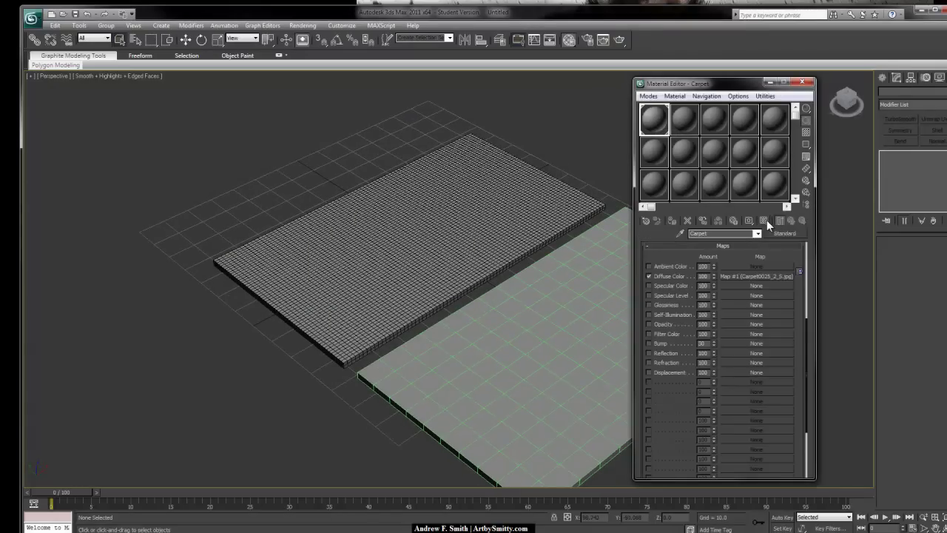
Step: Show the Carpet material's texture on both boxes in the viewport and turn off edged faces
left_click(765, 220)
middle_click_drag(539, 225, 450, 219)
middle_click_drag(486, 256, 457, 262)
key("F4")
scroll(453, 273, "up", 3)
middle_click_drag(329, 270, 383, 225)
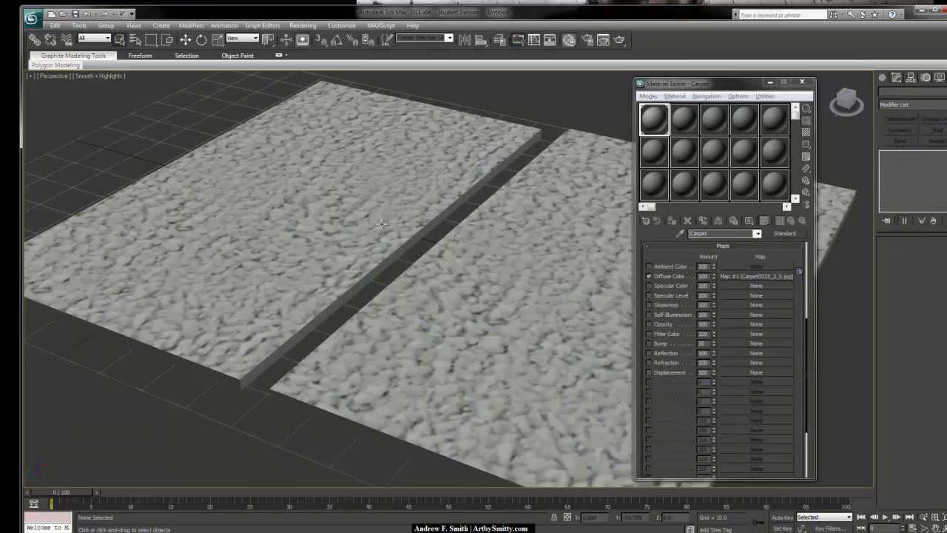
Step: Examine the scale of the carpet texture on both boxes from near and far
middle_click_drag(512, 270, 520, 265)
scroll(481, 261, "down", 6)
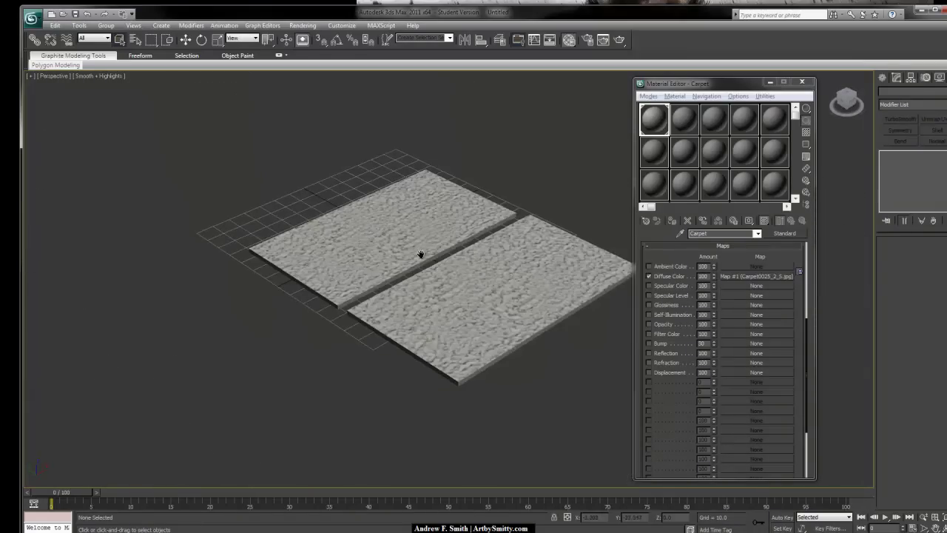
scroll(419, 254, "up", 6)
middle_click_drag(376, 294, 375, 303)
scroll(389, 260, "down", 3)
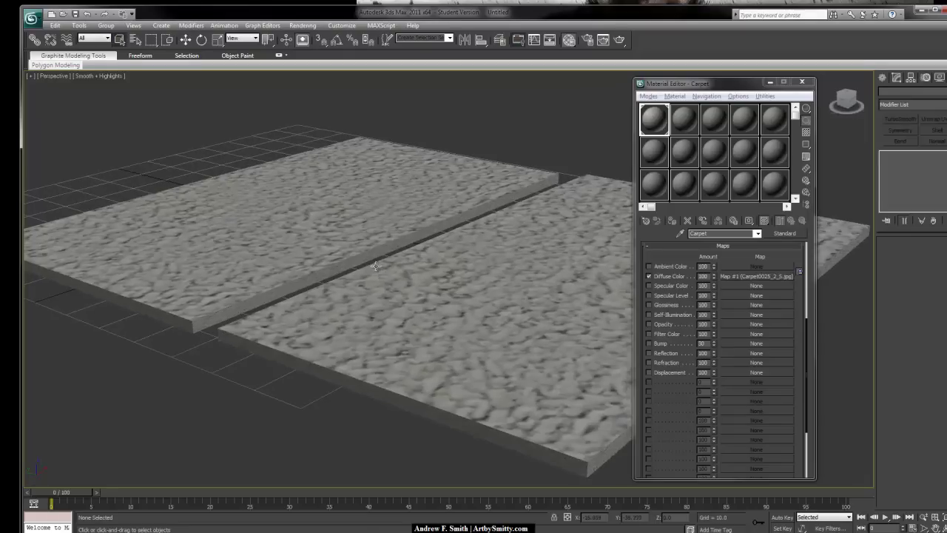
scroll(395, 253, "down", 2)
scroll(391, 269, "up", 5)
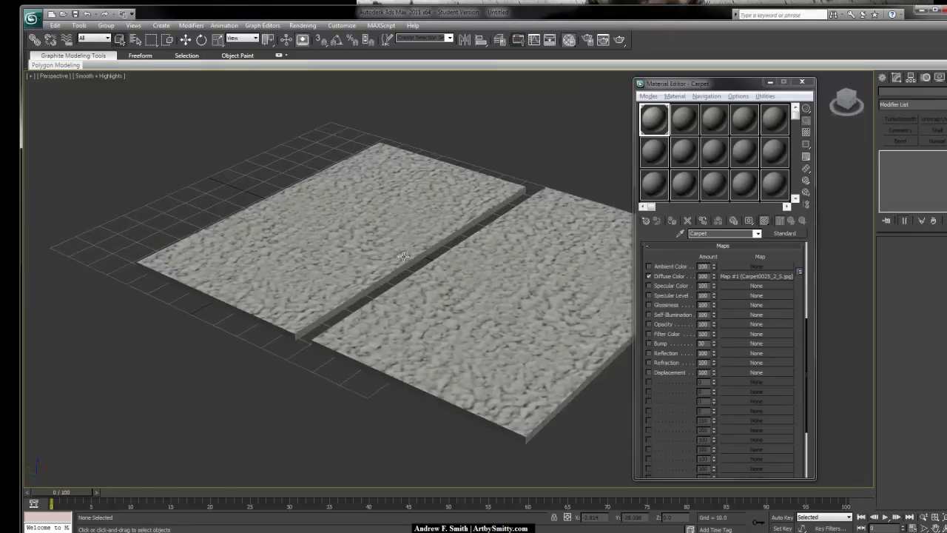
Step: Try U and V tiling of 10 and 5 on the diffuse bitmap, and settle on 3 for both
left_click(747, 276)
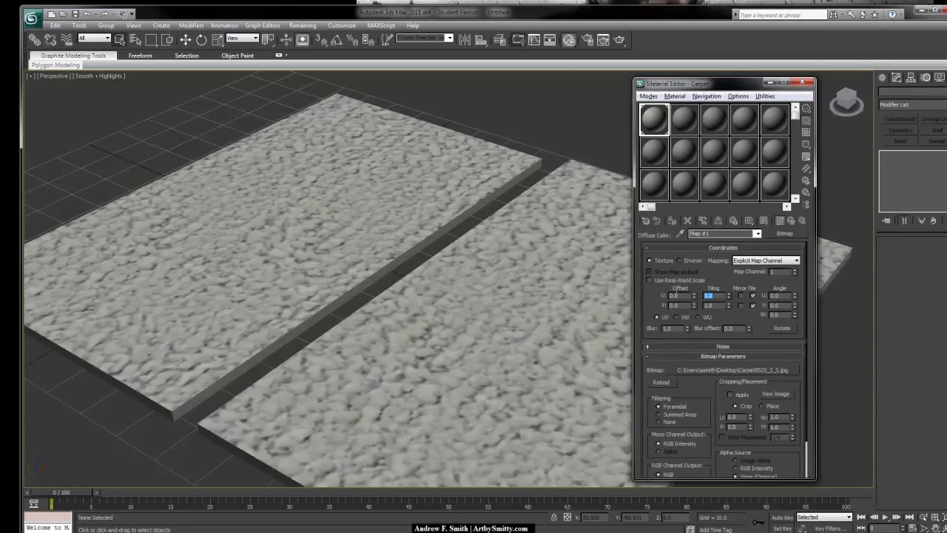
key("Return")
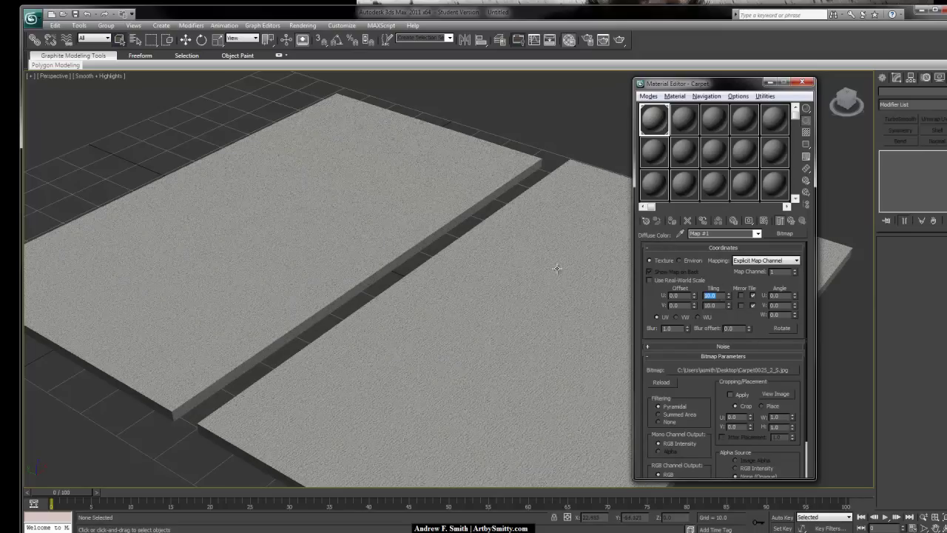
type("5")
key("Return")
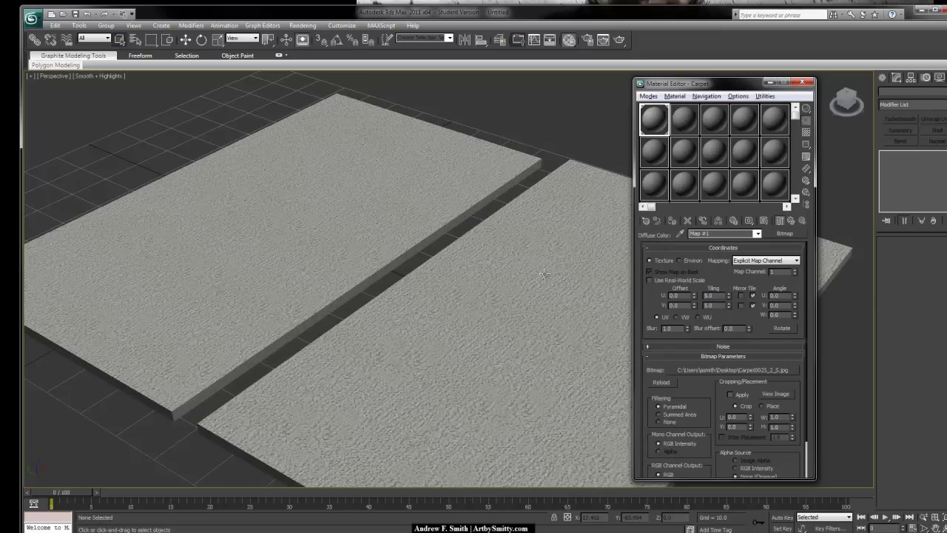
type("3")
key("Return")
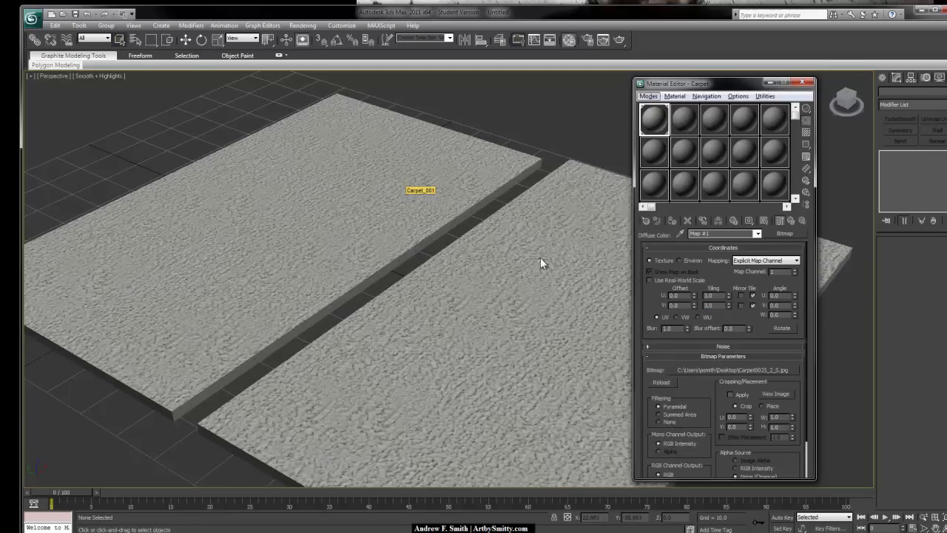
Step: Render the perspective view, inspect the carpet surface up close, and close the rendered frame
left_click(546, 136)
middle_click_drag(397, 199, 450, 177)
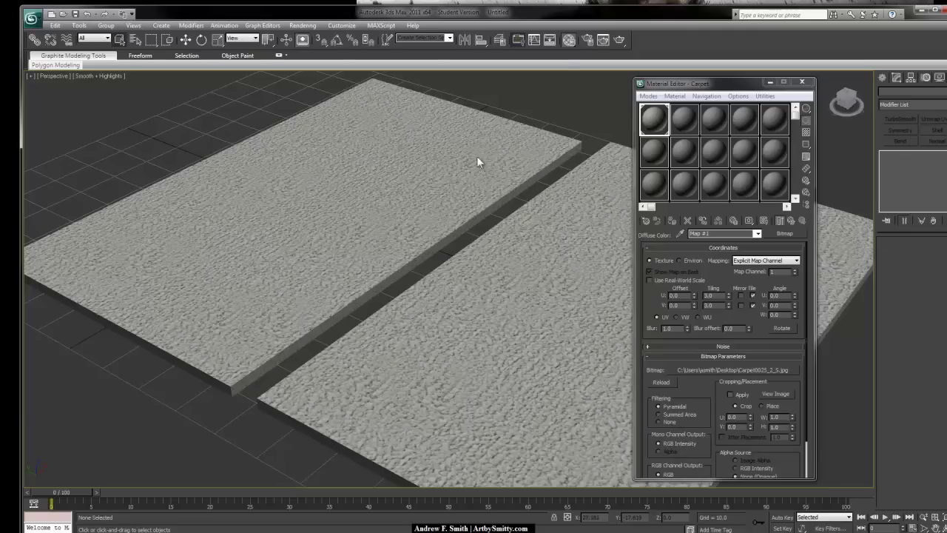
left_click(616, 42)
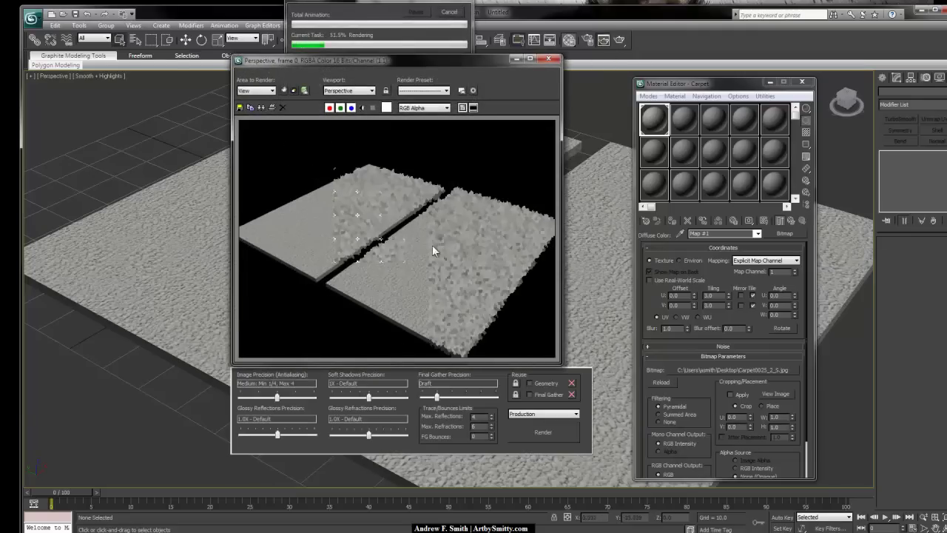
scroll(423, 260, "up", 2)
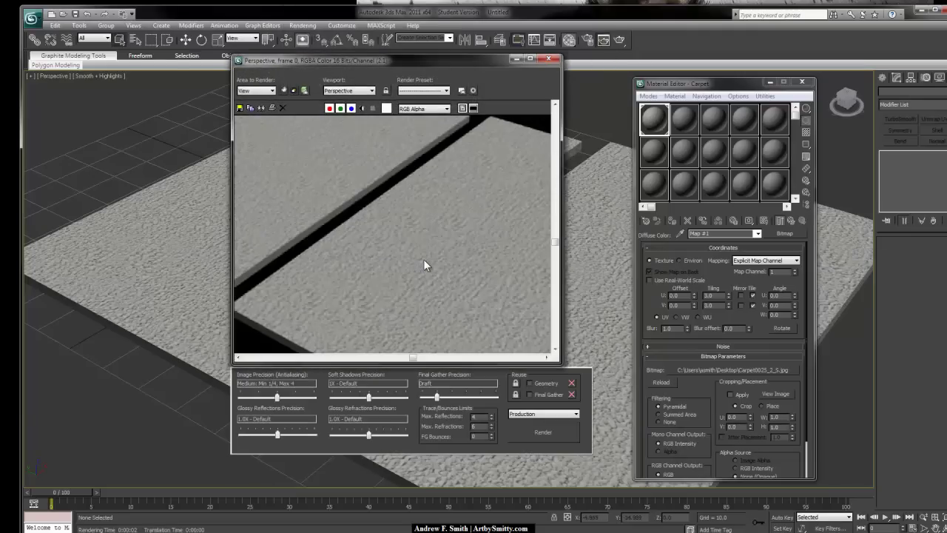
scroll(444, 243, "down", 2)
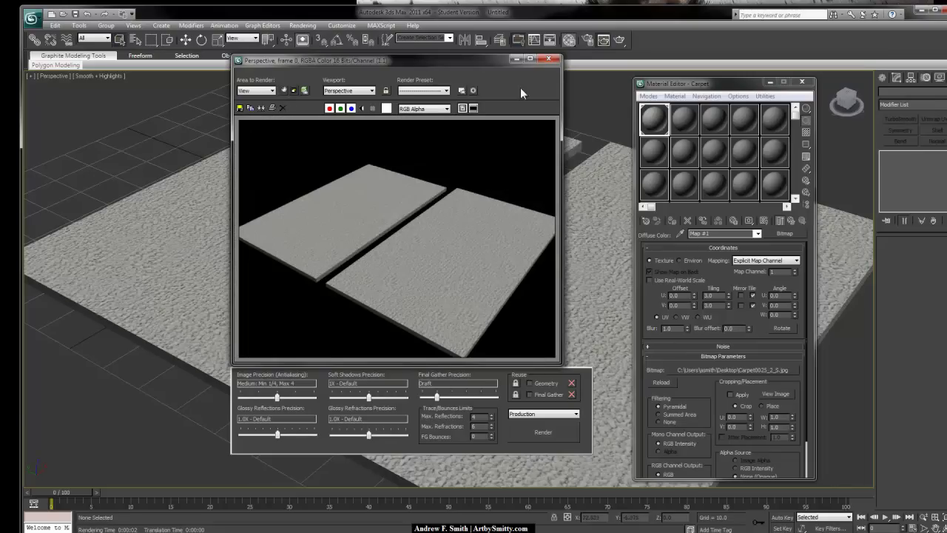
left_click(547, 59)
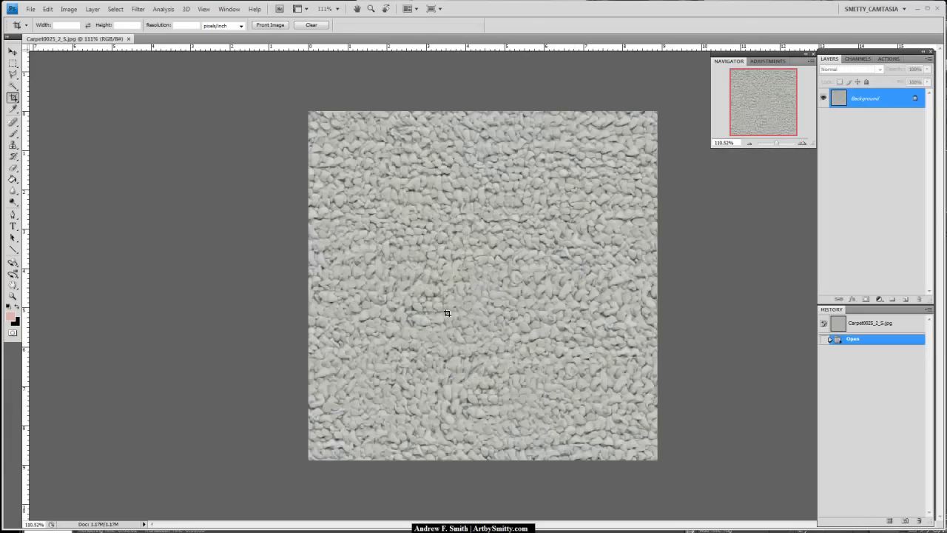
Step: Switch to Photoshop, desaturate the carpet image, and compare it with the original using the history states
mouse_move(778, 146)
left_mouse_down()
mouse_move(786, 146)
mouse_move(777, 146)
left_mouse_up()
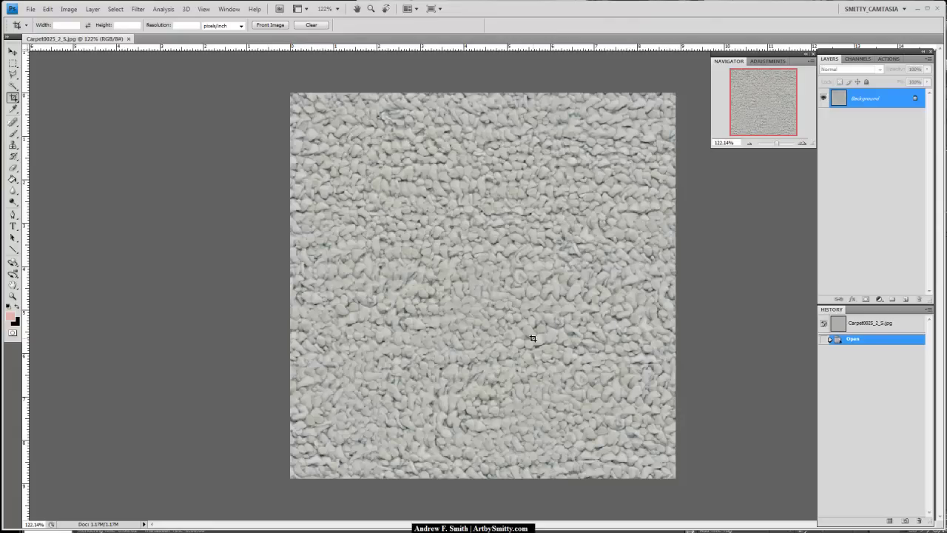
key("shift+ctrl+u")
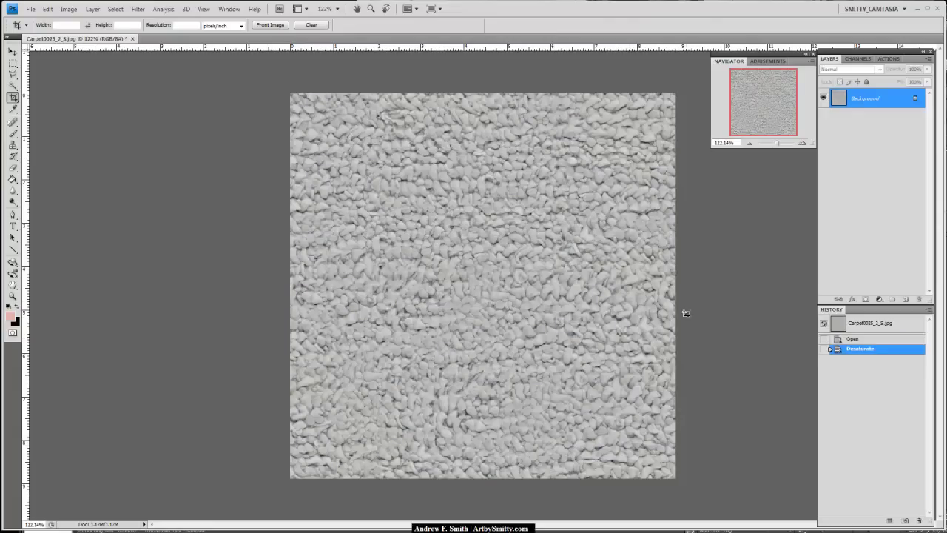
left_click(857, 339)
left_click(864, 349)
Step: Increase the carpet image's contrast with Levels by raising the black input point and lowering the white input point
left_click(69, 9)
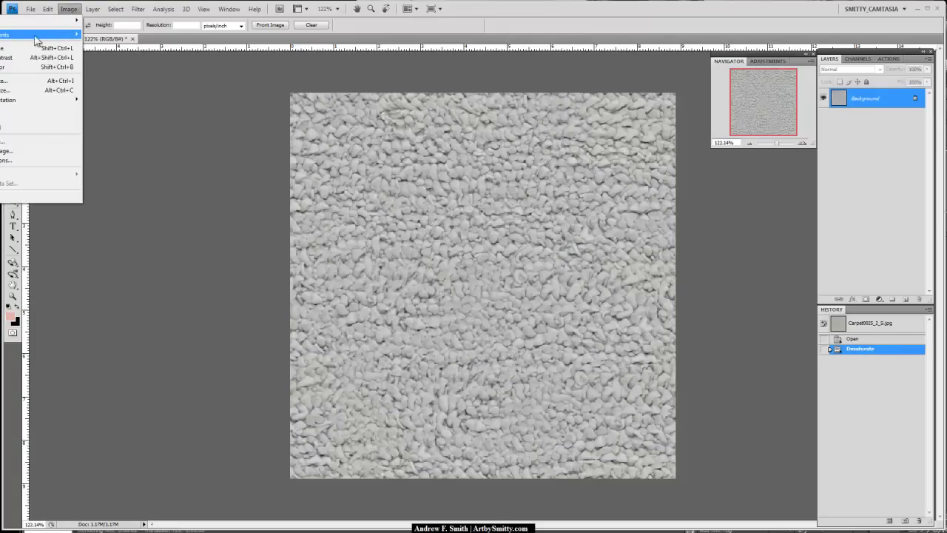
key("ctrl+l")
left_click_drag(681, 342, 732, 342)
left_click_drag(804, 339, 774, 346)
left_click(835, 253)
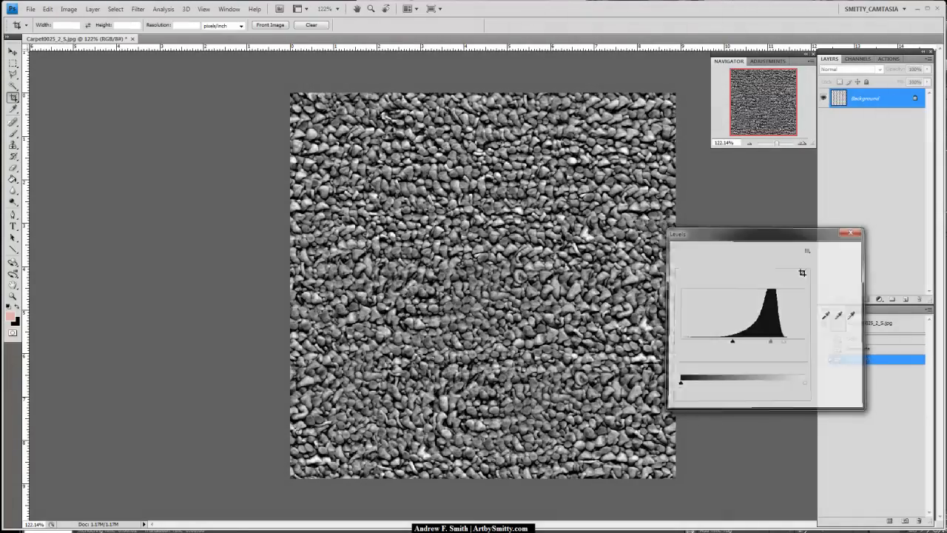
Step: Save the image to the Desktop as the maximum-quality JPEG Carpet_DISP
key("ctrl+shift+s")
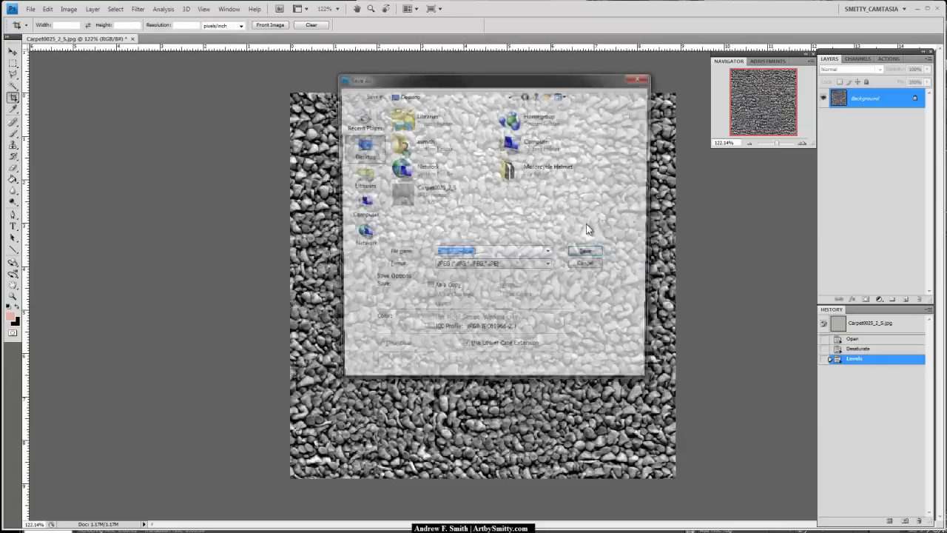
type("Carpet_DISP")
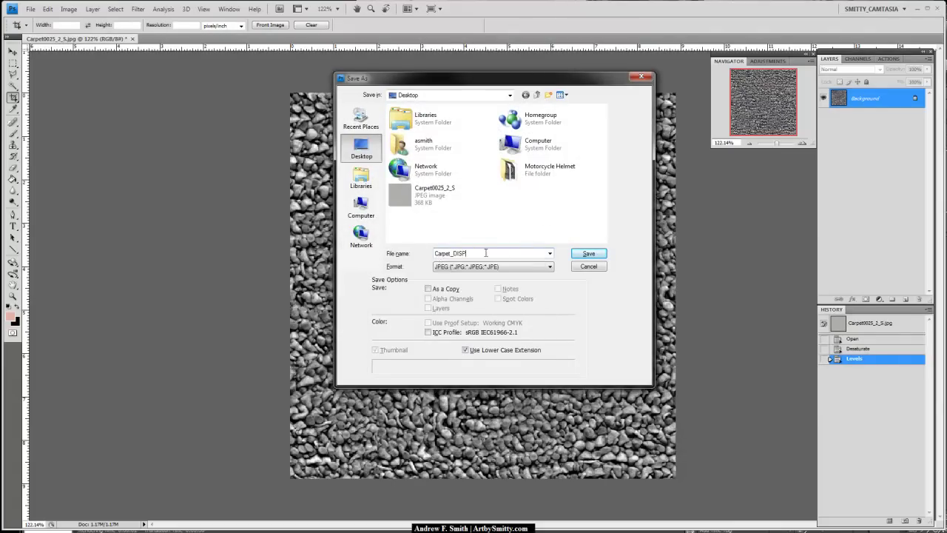
left_click(588, 254)
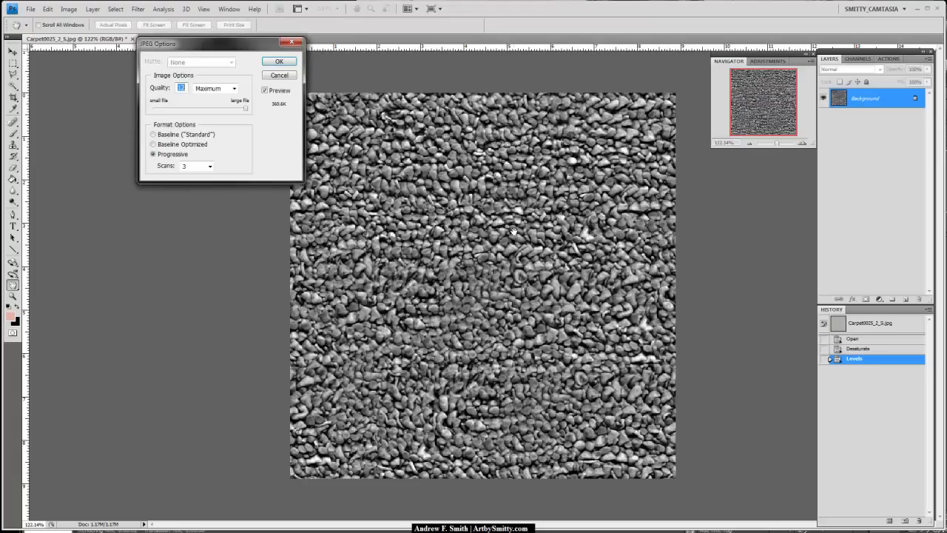
left_click(271, 62)
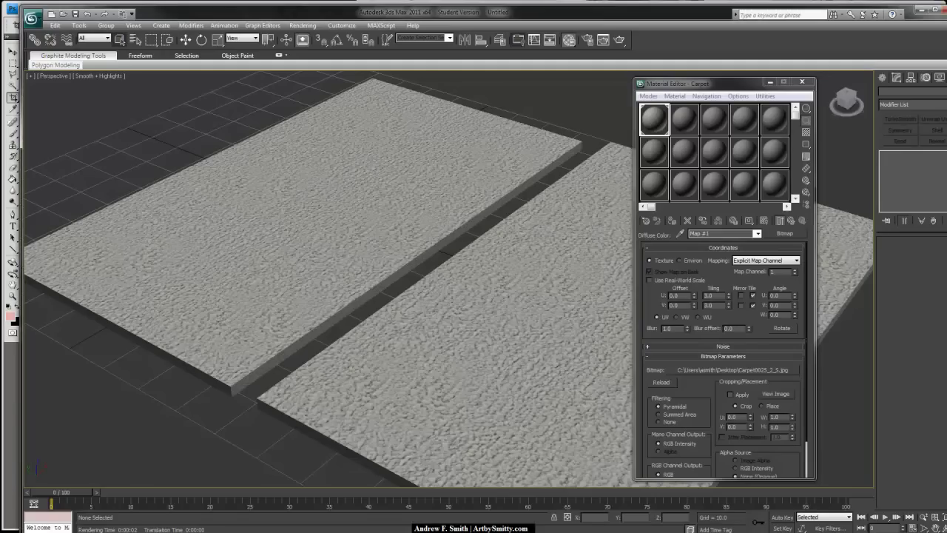
Step: Assign the Carpet_DISP.jpg bitmap from the Desktop to the Carpet material's Displacement map
left_click(791, 221)
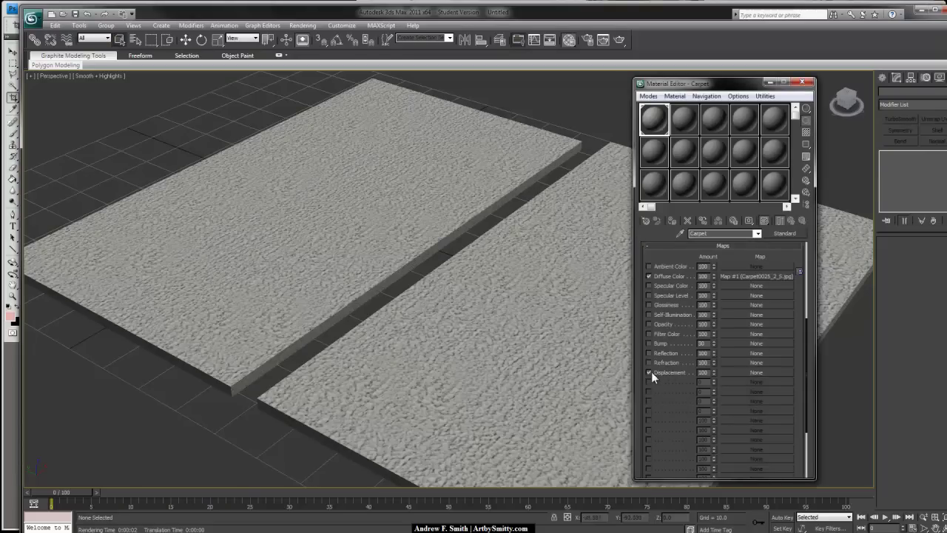
left_click(736, 373)
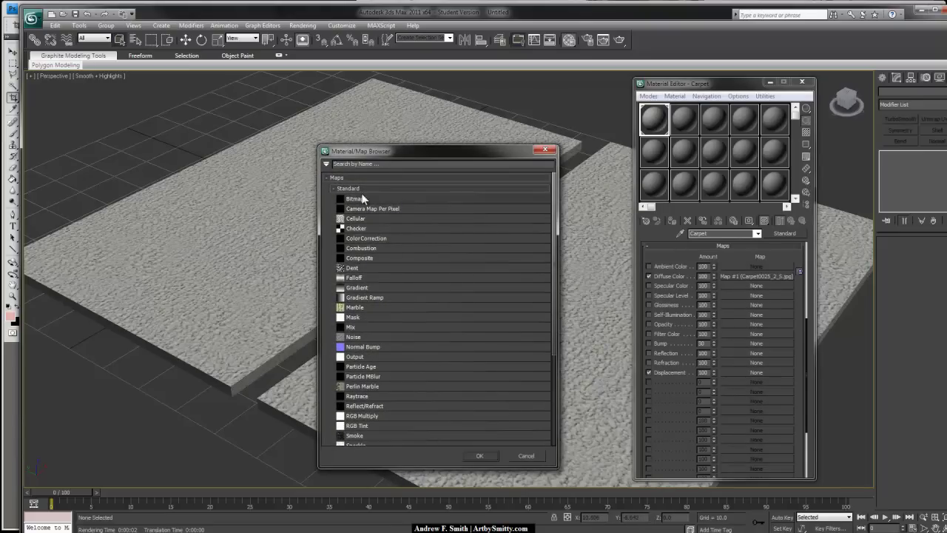
left_click(476, 457)
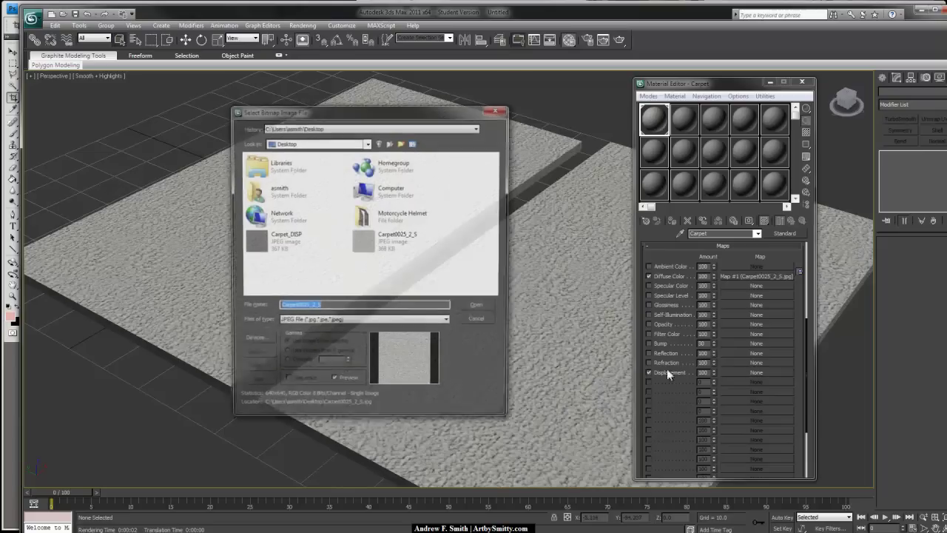
left_click(299, 239)
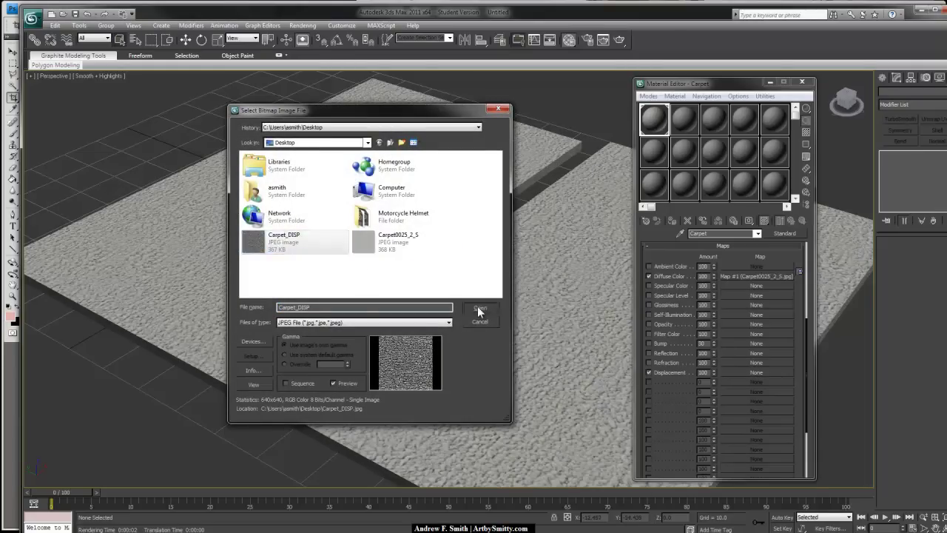
left_click(480, 307)
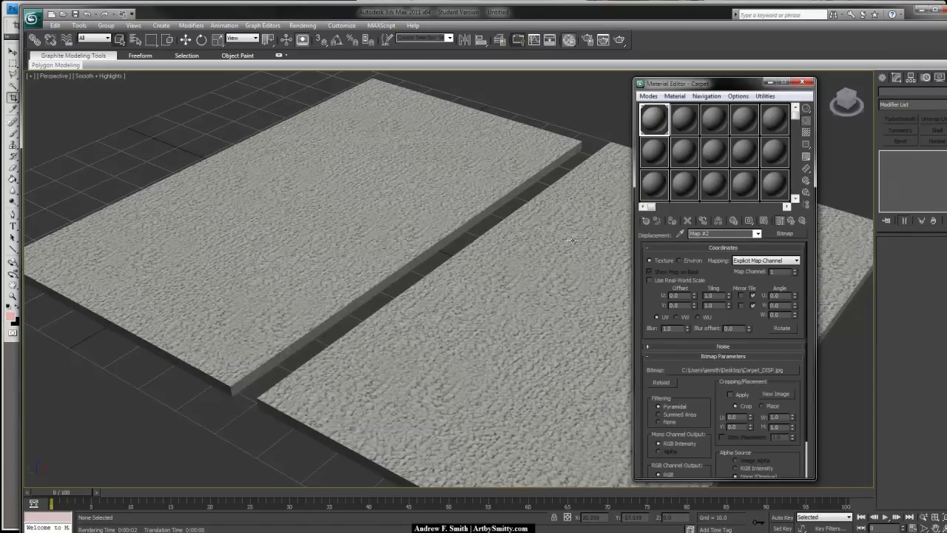
Step: Test-render the perspective view, check the mental ray renderer assignment in the render setup, and close the rendered frame
left_click(619, 42)
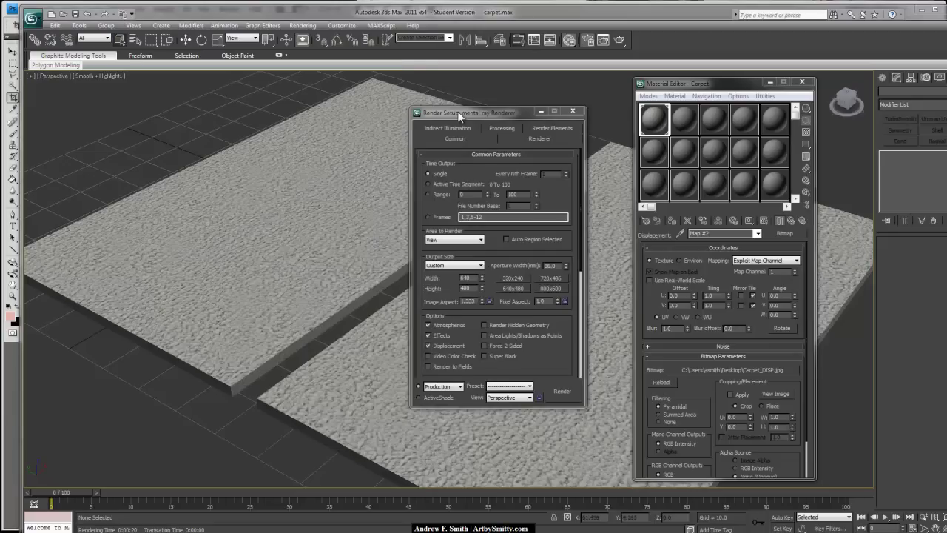
left_click(473, 118)
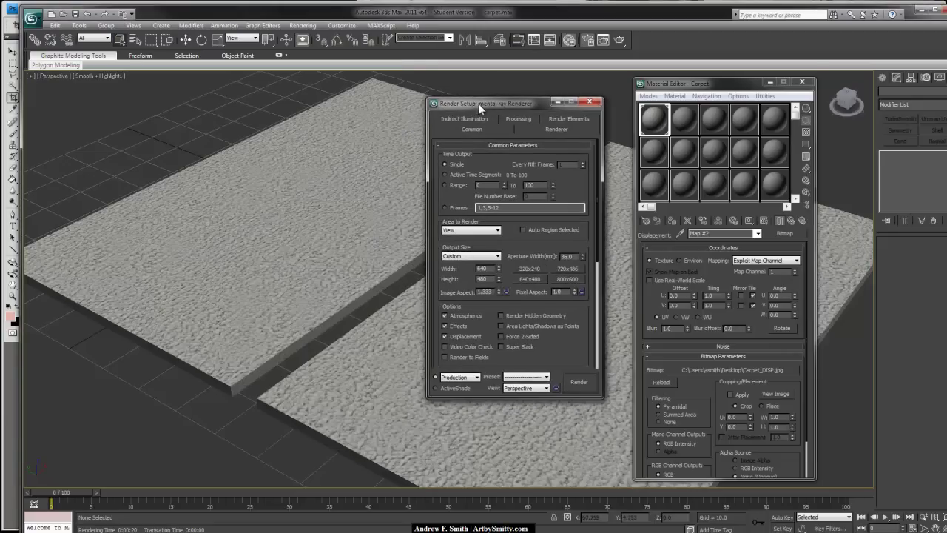
scroll(511, 327, "down", 5)
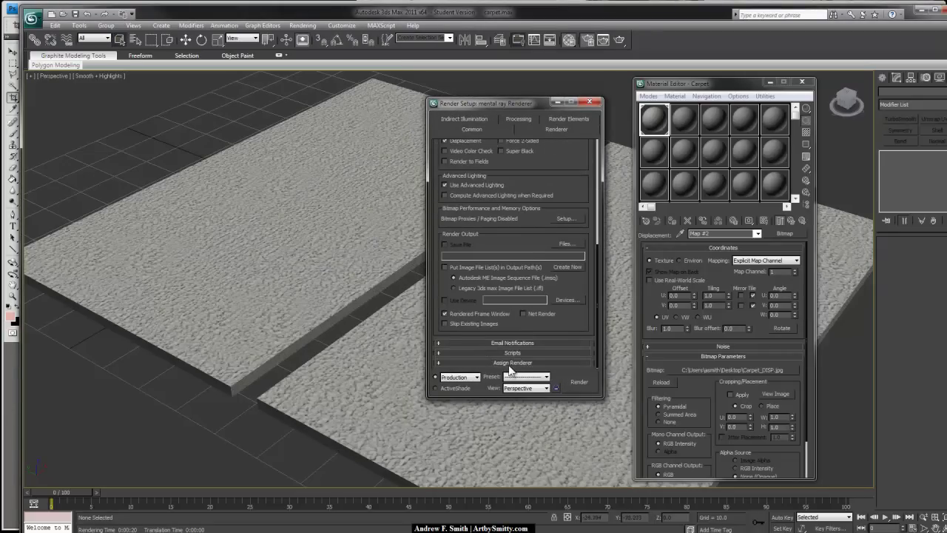
left_click(509, 364)
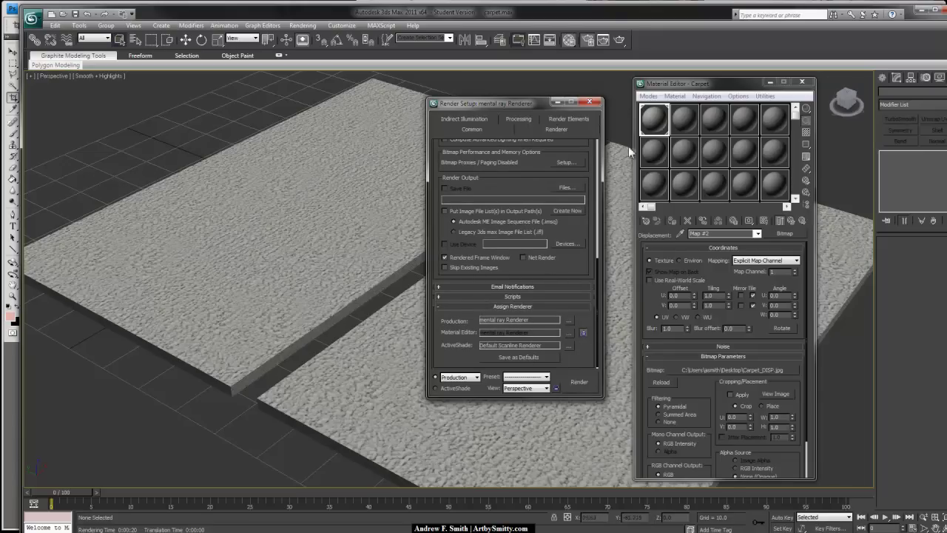
left_click(590, 103)
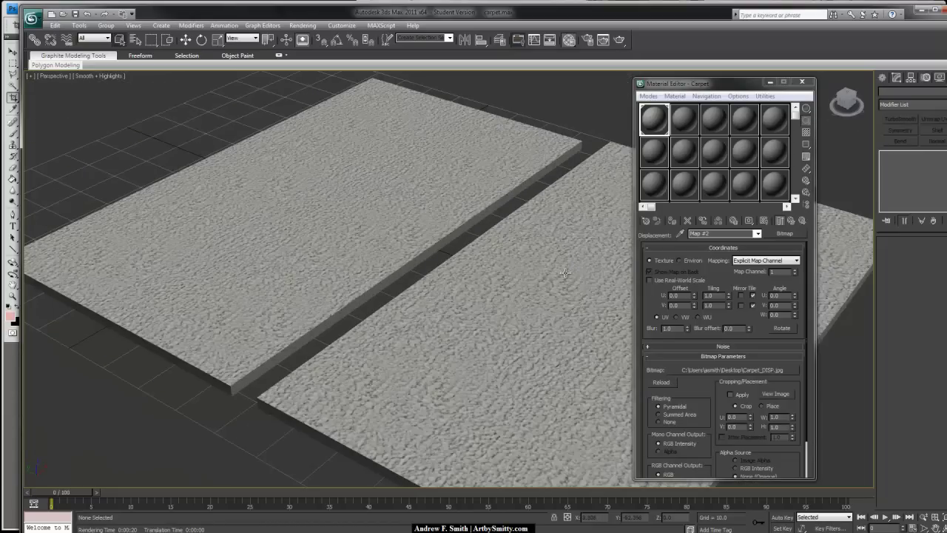
key("shift+q")
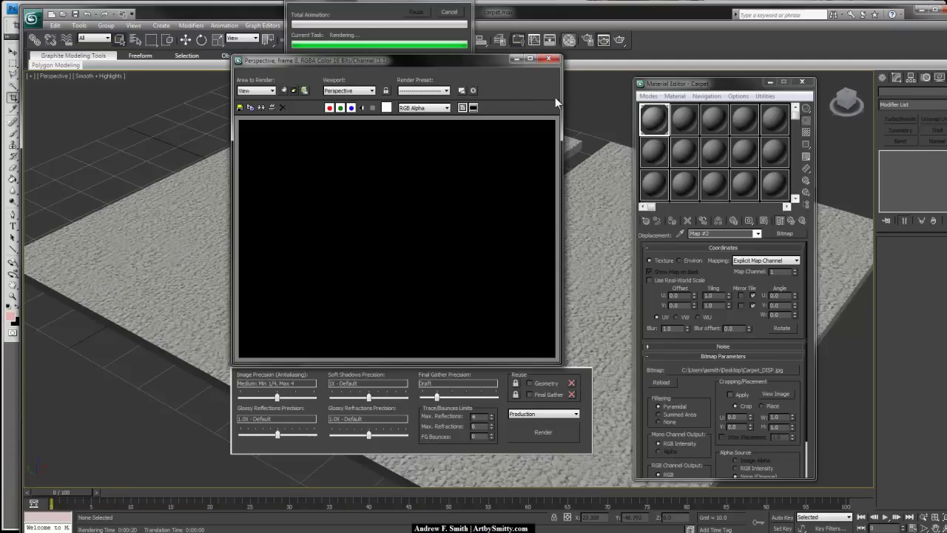
left_click(549, 59)
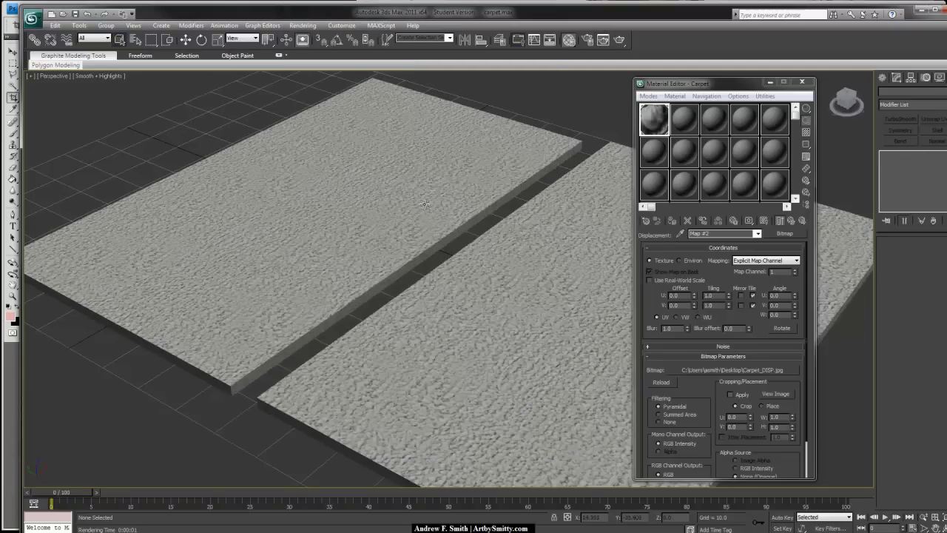
Step: Review the renderer assignments in the render setup with the Default Scanline Renderer active
left_click(313, 28)
left_click(320, 48)
scroll(569, 299, "down", 2)
scroll(569, 299, "down", 3)
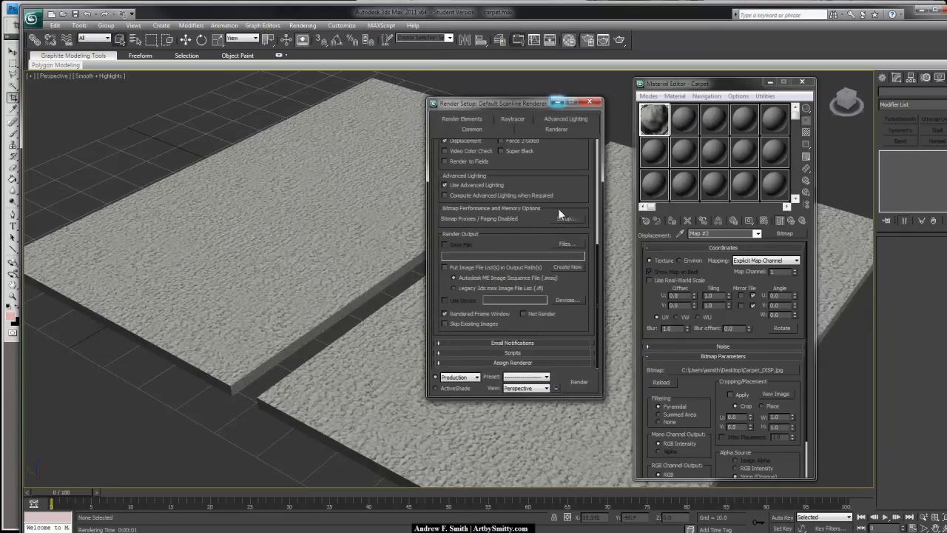
left_click(517, 363)
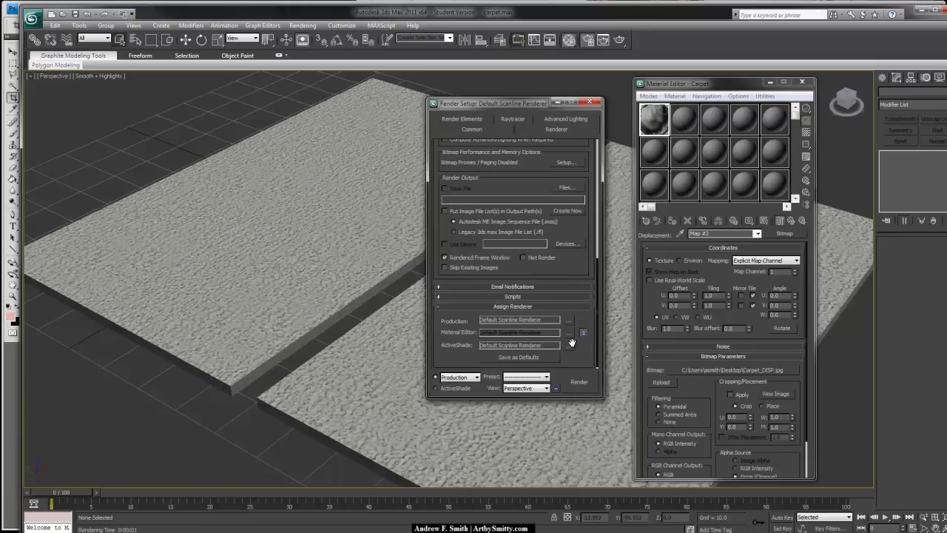
scroll(587, 297, "down", 1)
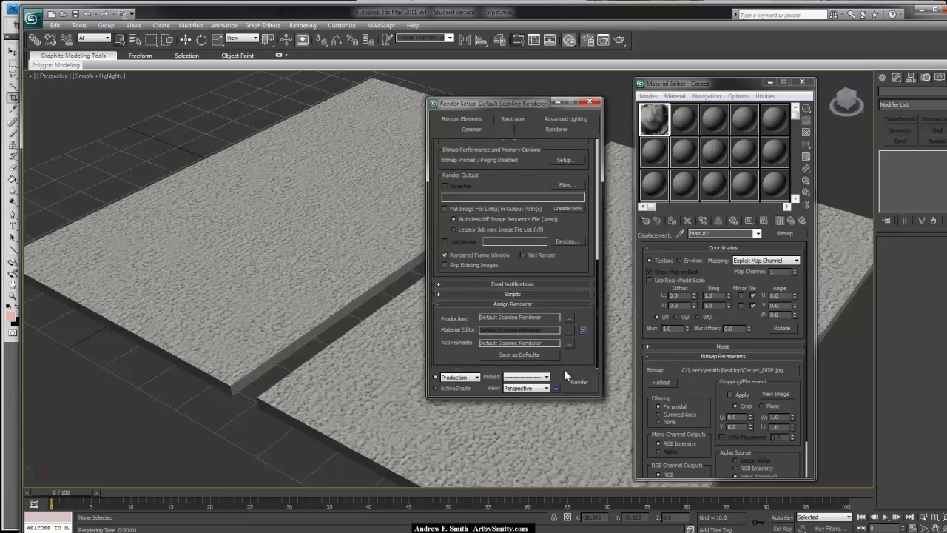
left_click(590, 102)
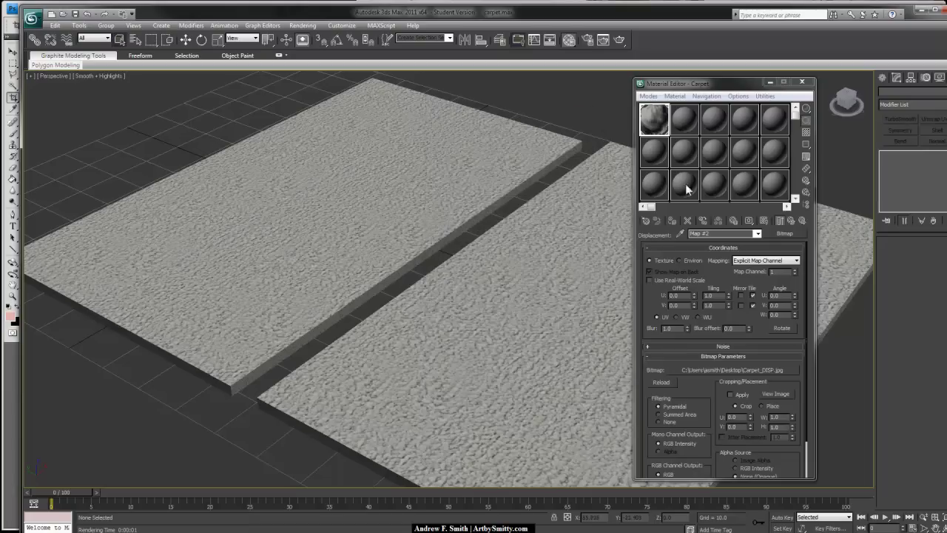
Step: Inspect the enlarged sample of the displaced Carpet material, close it, and return to the material's Maps list
double_click(655, 122)
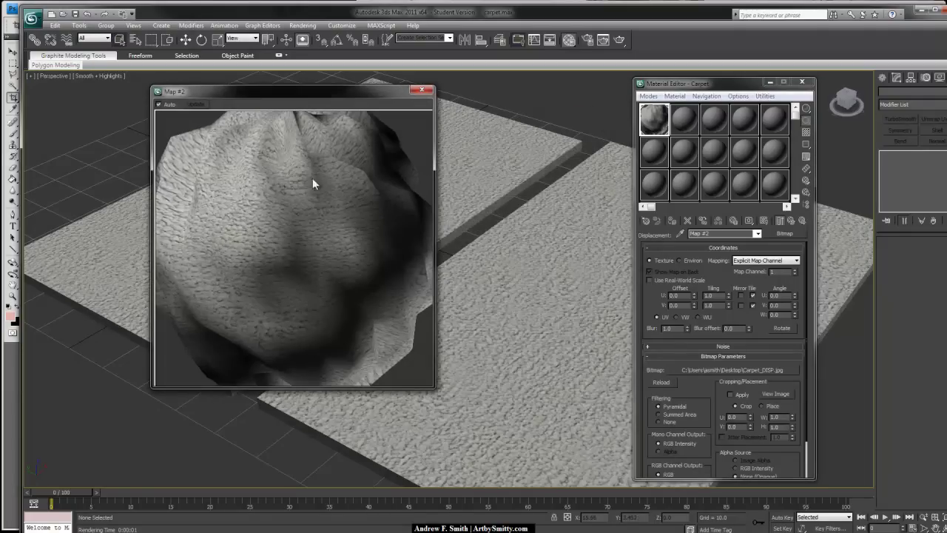
left_click(422, 90)
left_click(790, 220)
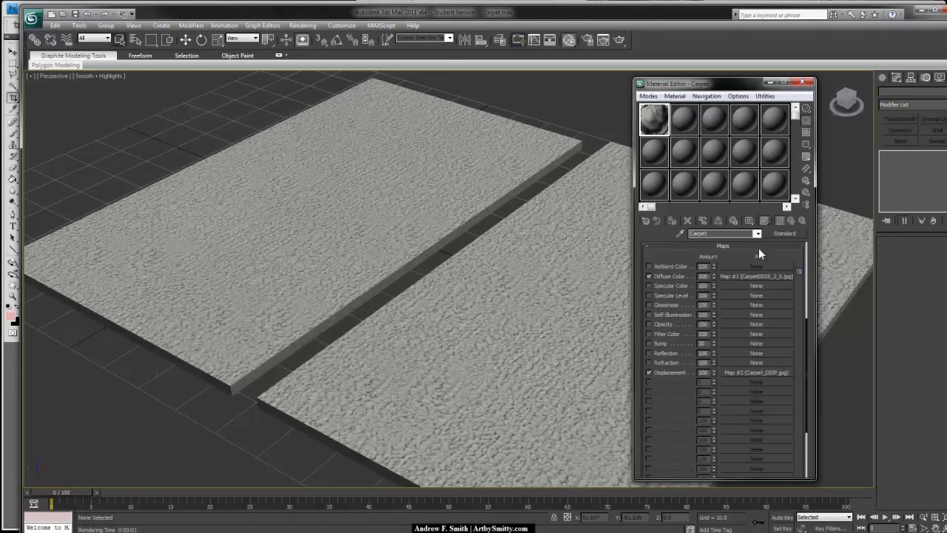
Step: Render the perspective view with the displacement map disabled and clone the rendered frame for comparison
left_click(621, 40)
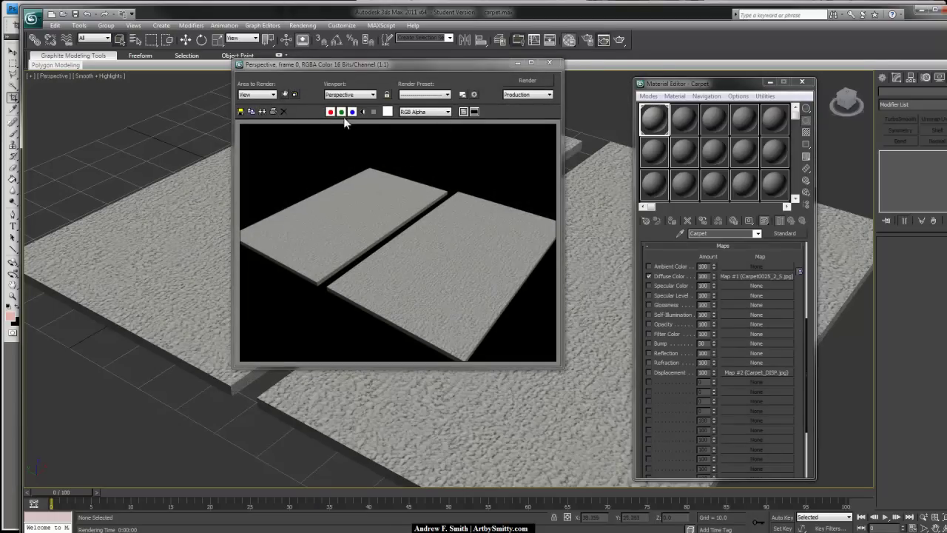
left_click(262, 111)
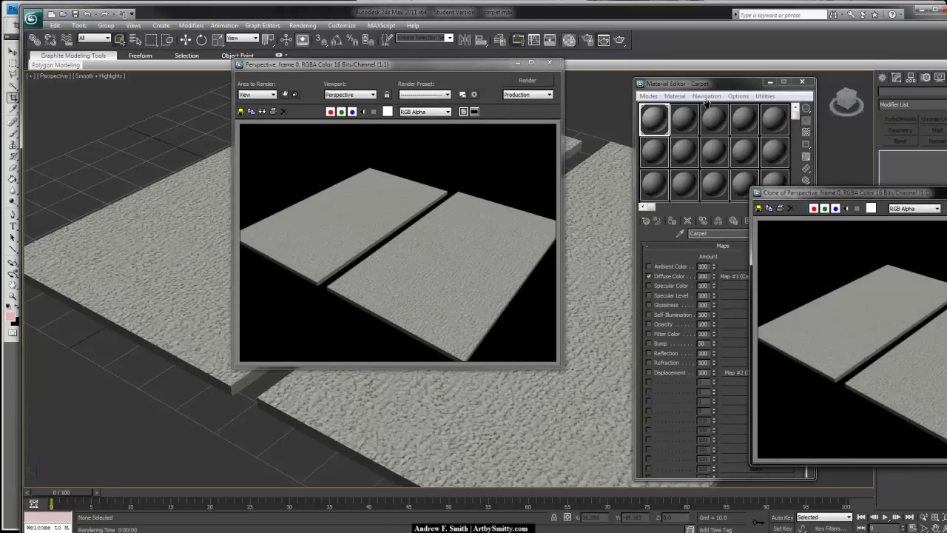
mouse_move(940, 197)
left_mouse_down()
mouse_move(448, 135)
mouse_move(384, 138)
mouse_move(946, 133)
left_mouse_up()
left_click(550, 62)
Step: Enable the Carpet material's displacement map, render the perspective view, and place the render beside the cloned frame
left_click(674, 372)
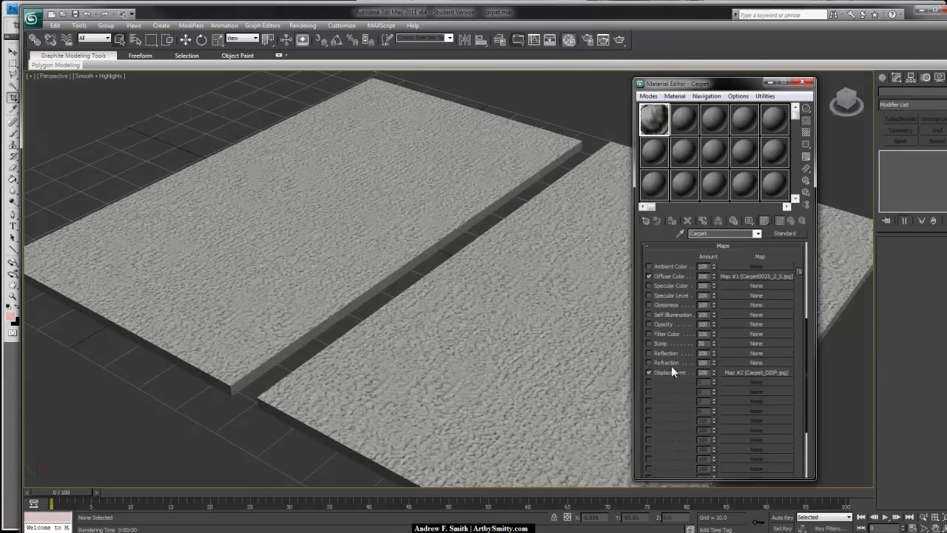
left_click(621, 42)
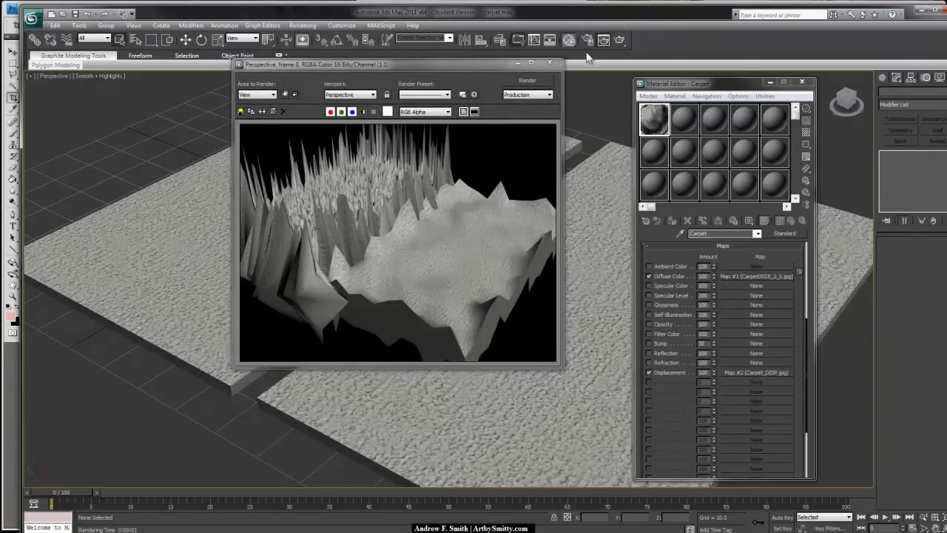
left_click_drag(478, 68, 376, 88)
mouse_move(946, 22)
left_mouse_down()
mouse_move(706, 54)
mouse_move(709, 98)
left_mouse_up()
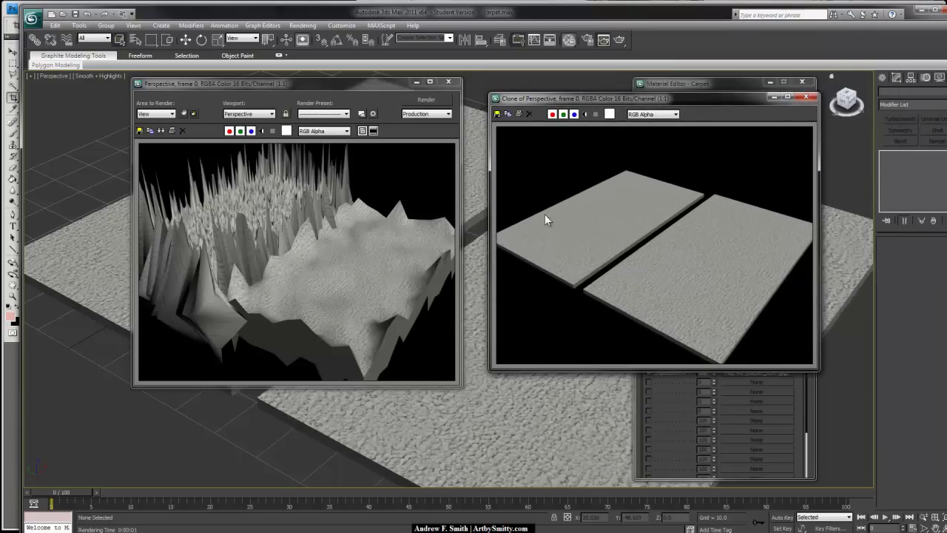
Step: Examine how displacement deforms the coarse and dense boxes up close, then close both rendered frames
left_click(393, 325)
scroll(389, 323, "up", 3)
scroll(351, 290, "down", 3)
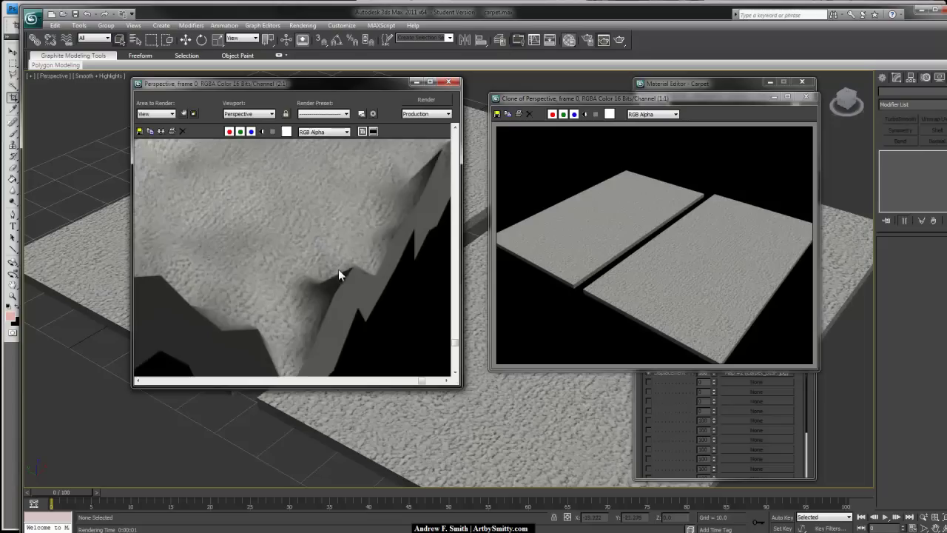
scroll(383, 326, "up", 3)
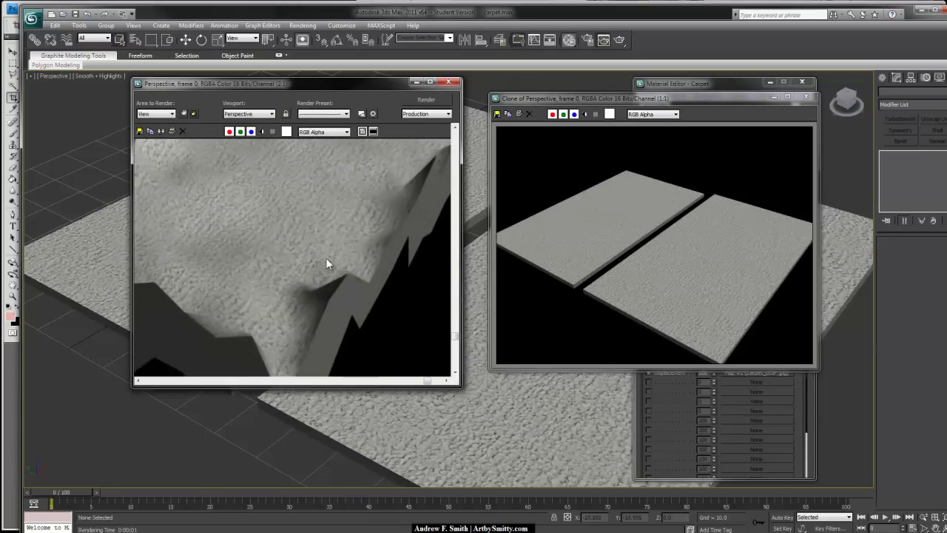
scroll(346, 275, "down", 3)
scroll(241, 210, "up", 4)
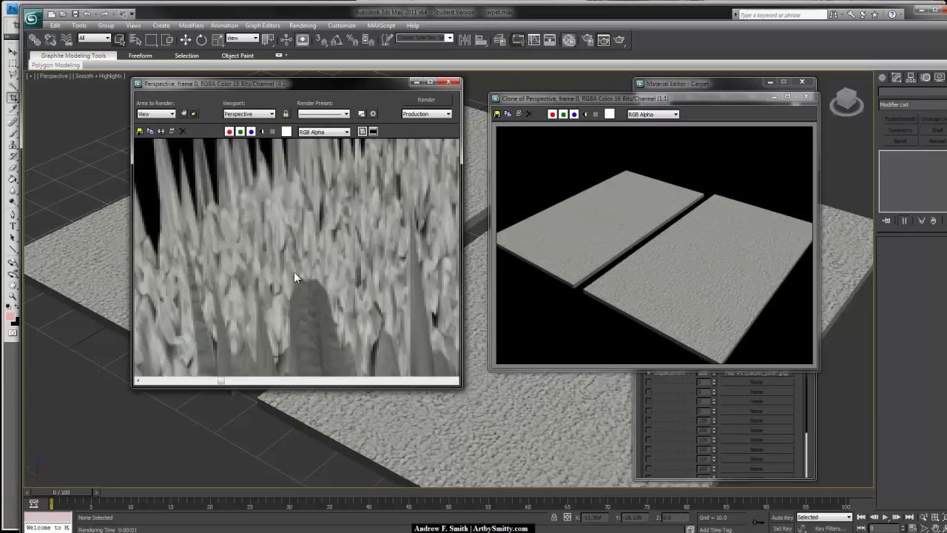
middle_click_drag(379, 292, 345, 257)
scroll(338, 262, "down", 3)
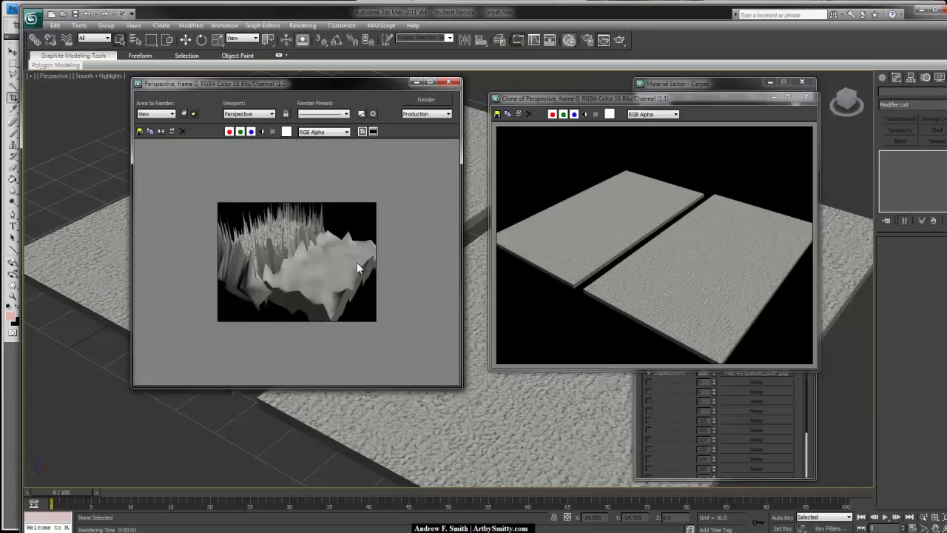
scroll(300, 245, "up", 1)
left_click(448, 82)
left_click(807, 97)
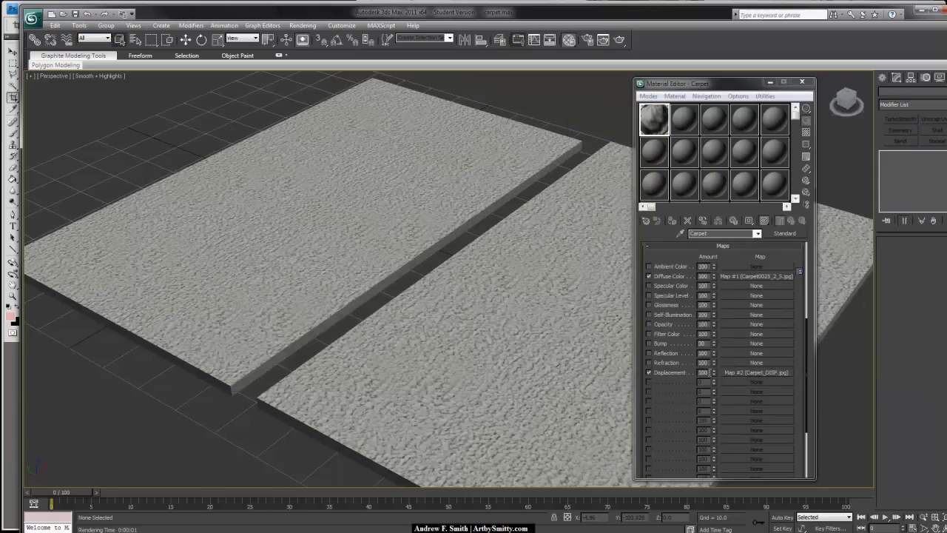
Step: Set the Carpet material's displacement amount to 10 and render the perspective view
left_click(704, 372)
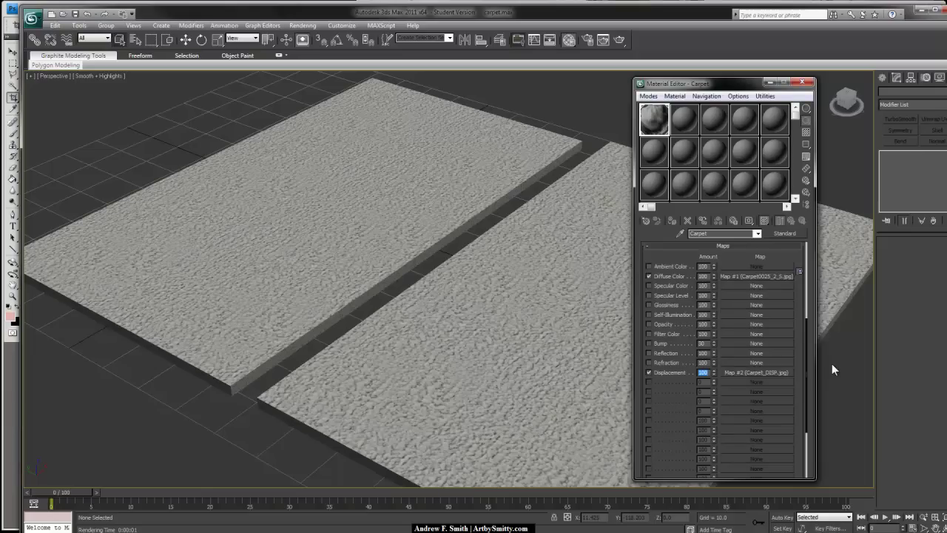
type("10")
key("Return")
left_click(621, 41)
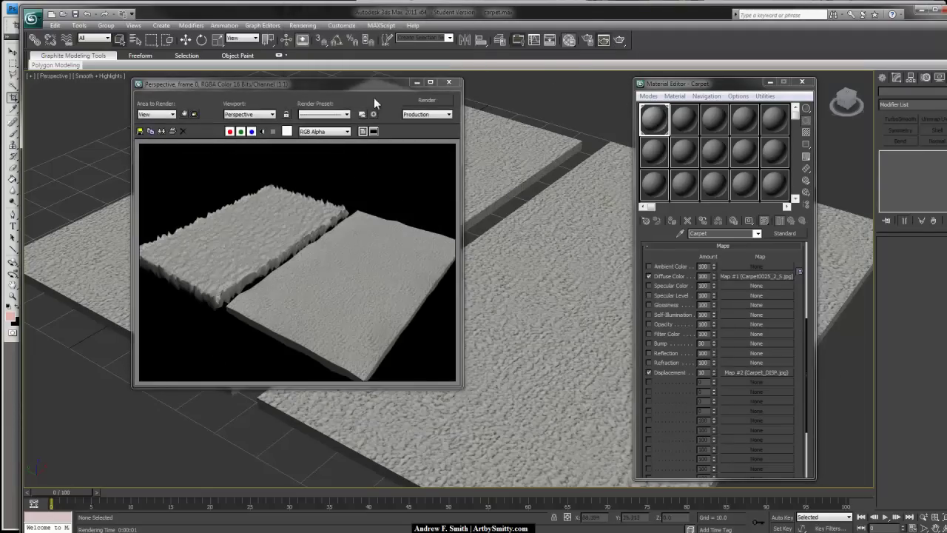
Step: Compare the dense box's displaced surface with the undisplaced clone up close, and close both frames
scroll(272, 217, "up", 2)
middle_click_drag(257, 231, 370, 230)
scroll(370, 230, "down", 1)
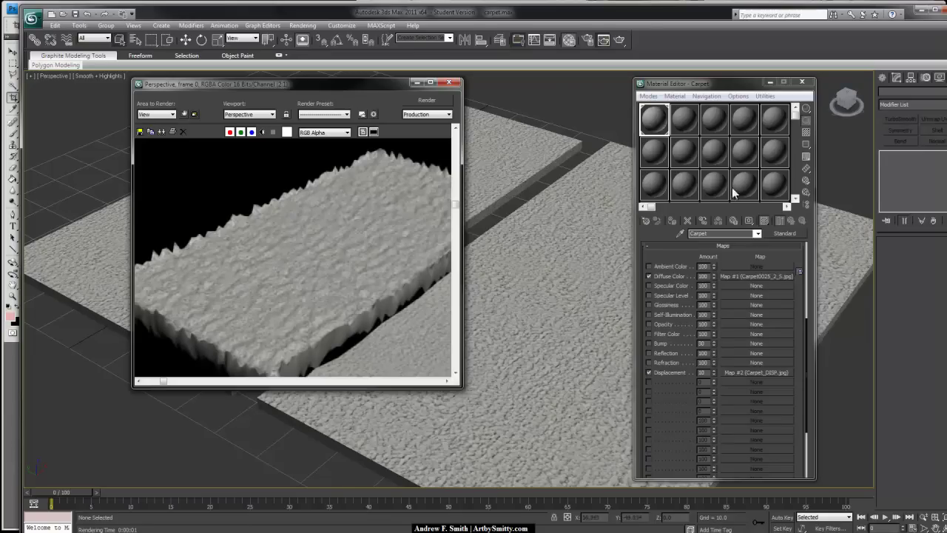
mouse_move(946, 111)
left_mouse_down()
mouse_move(752, 105)
mouse_move(719, 113)
left_mouse_up()
scroll(622, 210, "up", 1)
scroll(495, 219, "up", 1)
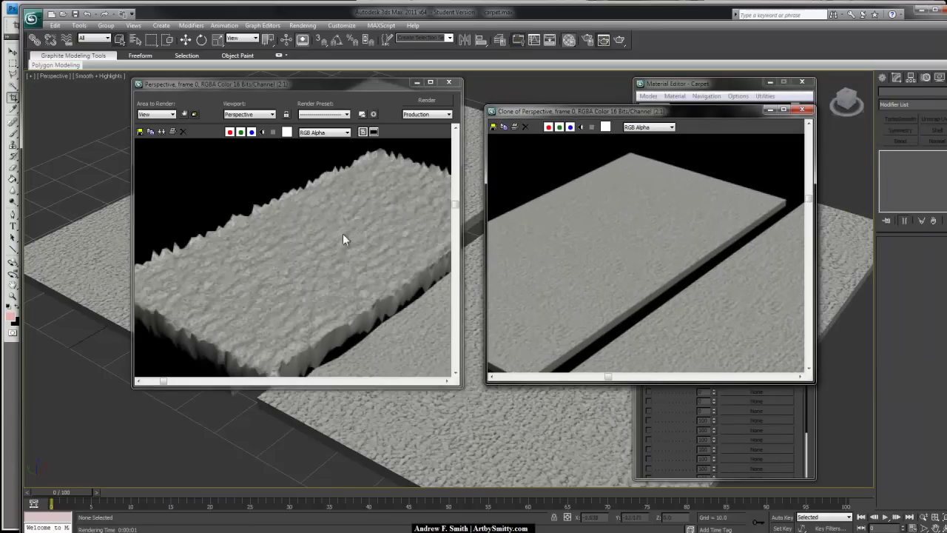
left_click(449, 82)
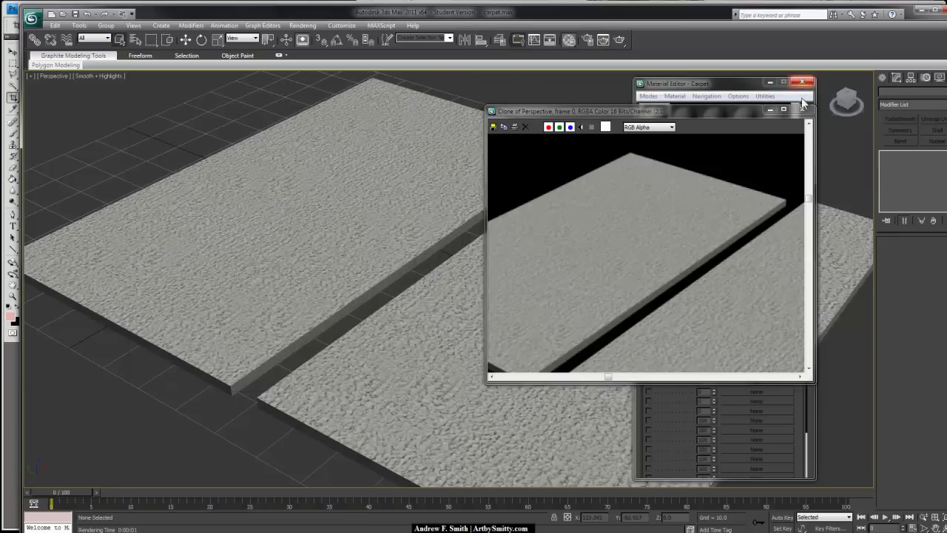
left_click(800, 111)
Step: Set the Carpet material's displacement amount to 3 and render the perspective view
left_click(810, 334)
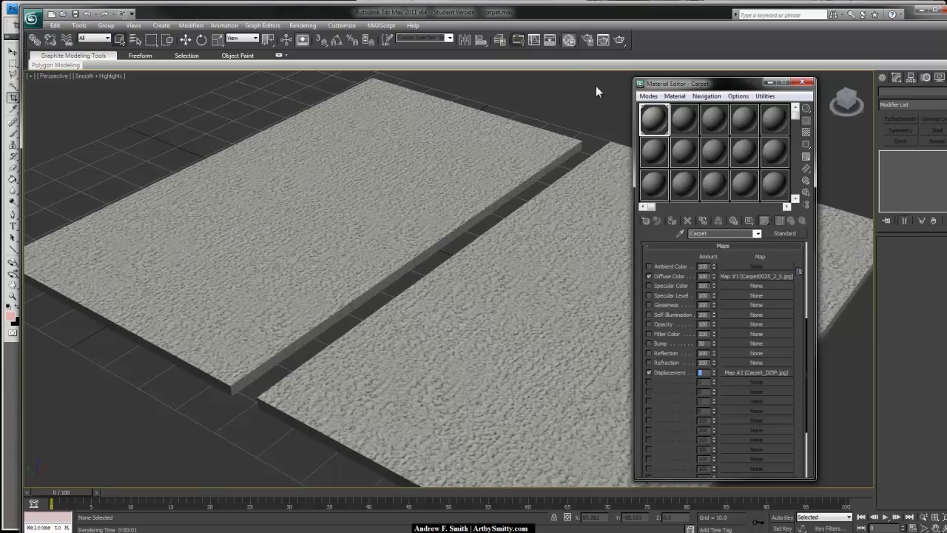
left_click(620, 41)
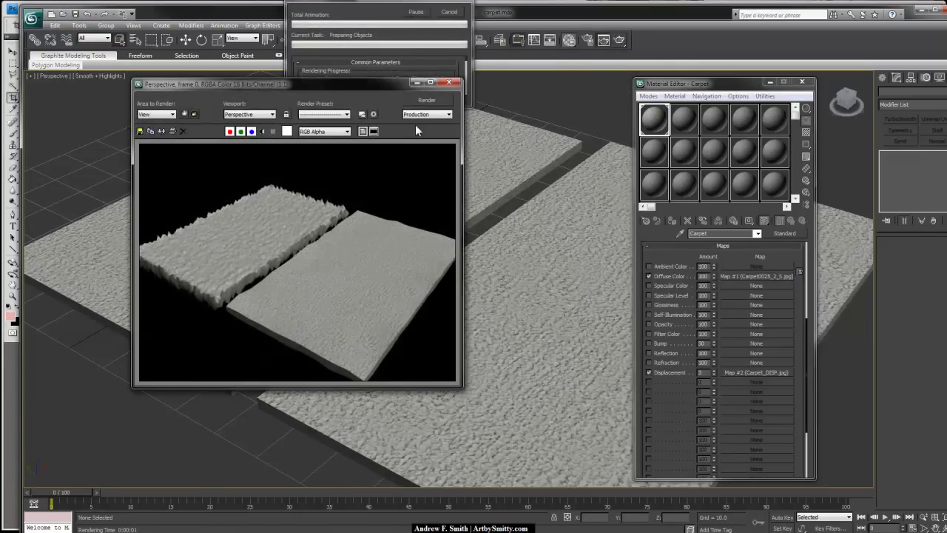
Step: Examine the displaced surface and edges of the dense box up close in the rendered frame, and close the frame
scroll(285, 241, "up", 3)
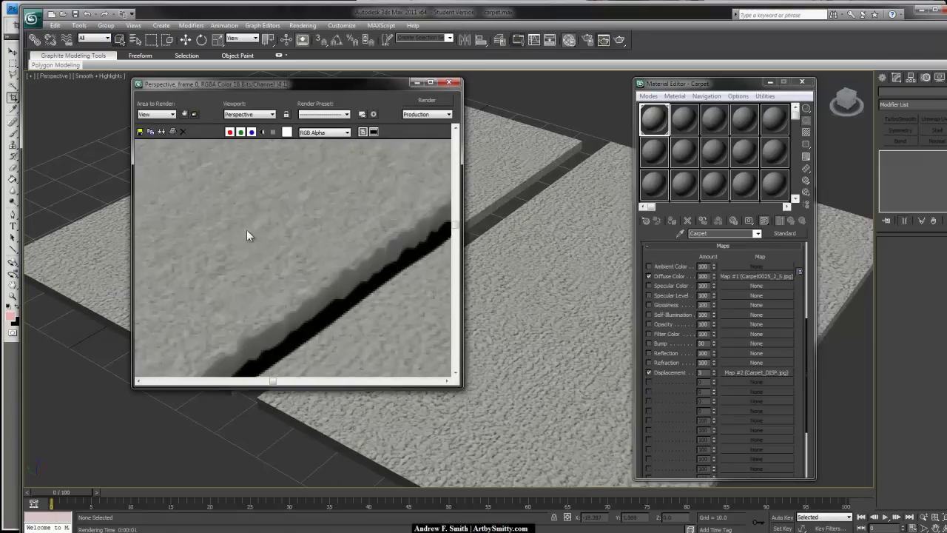
scroll(329, 267, "up", 2)
scroll(307, 226, "down", 2)
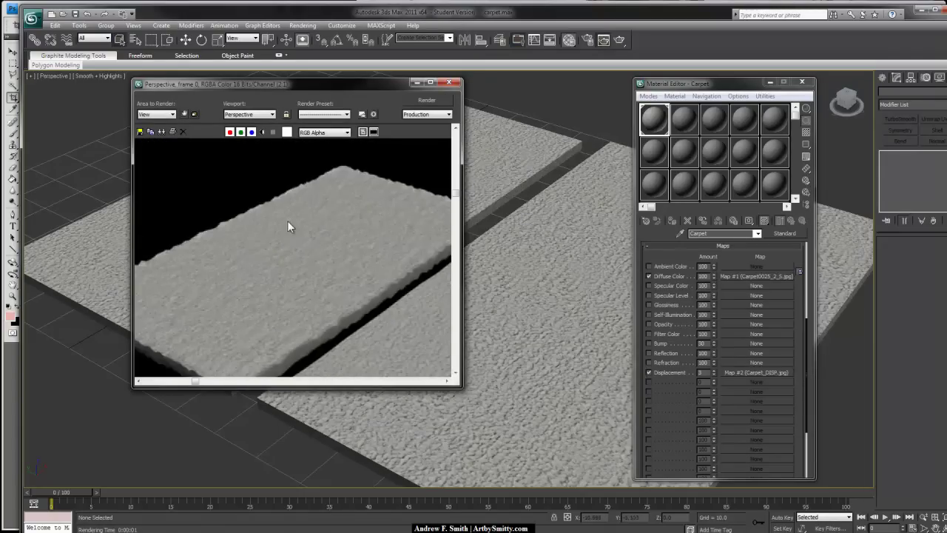
scroll(284, 226, "up", 1)
scroll(378, 247, "up", 2)
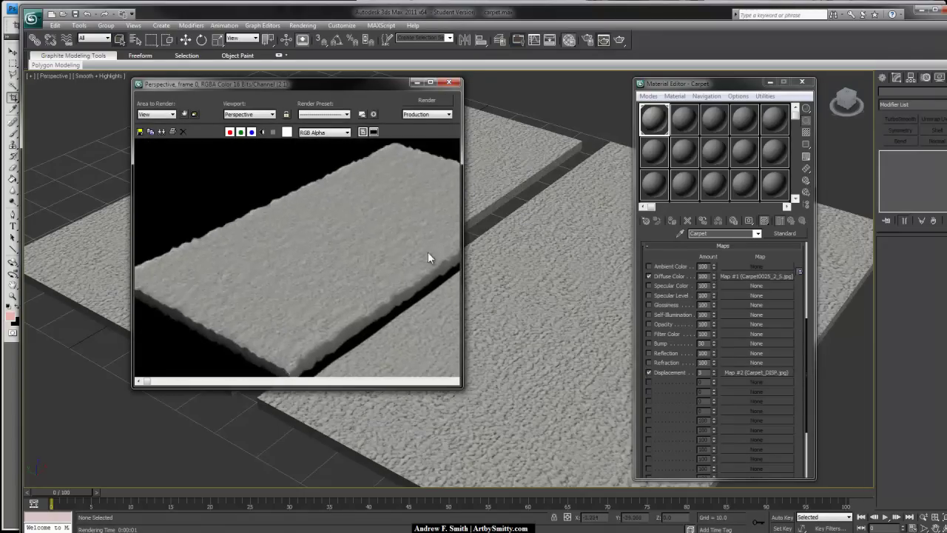
scroll(383, 180, "down", 2)
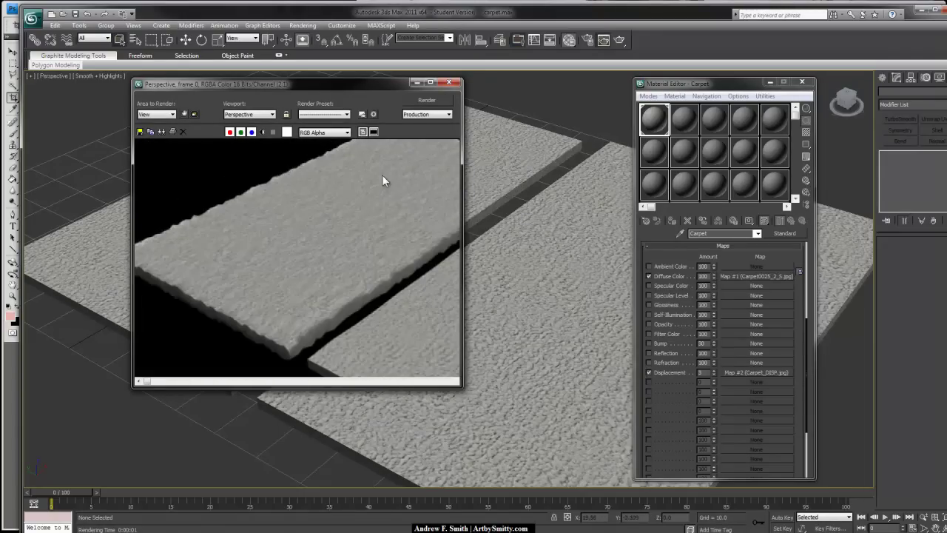
left_click(450, 82)
Step: Set the Carpet material's displacement amount to 2 and check the dense box in a new perspective render
double_click(701, 372)
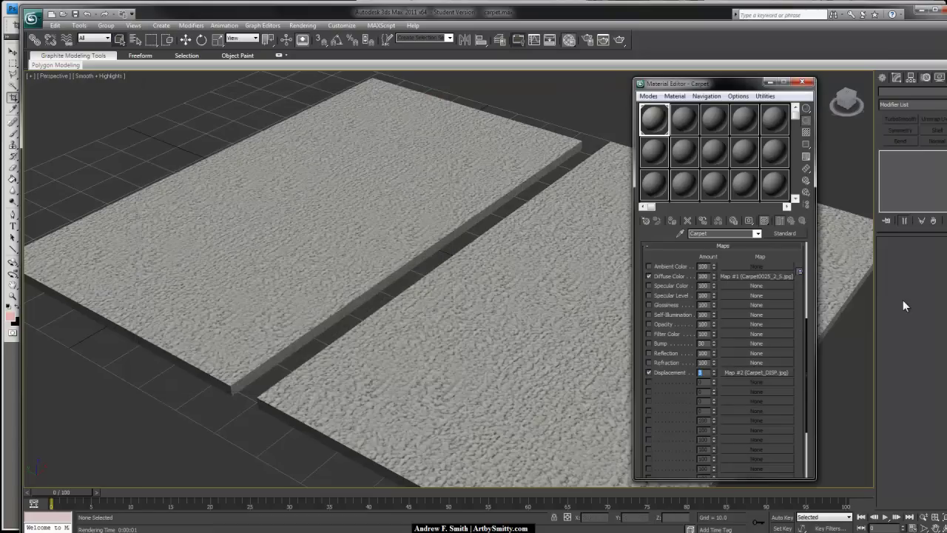
left_click(617, 45)
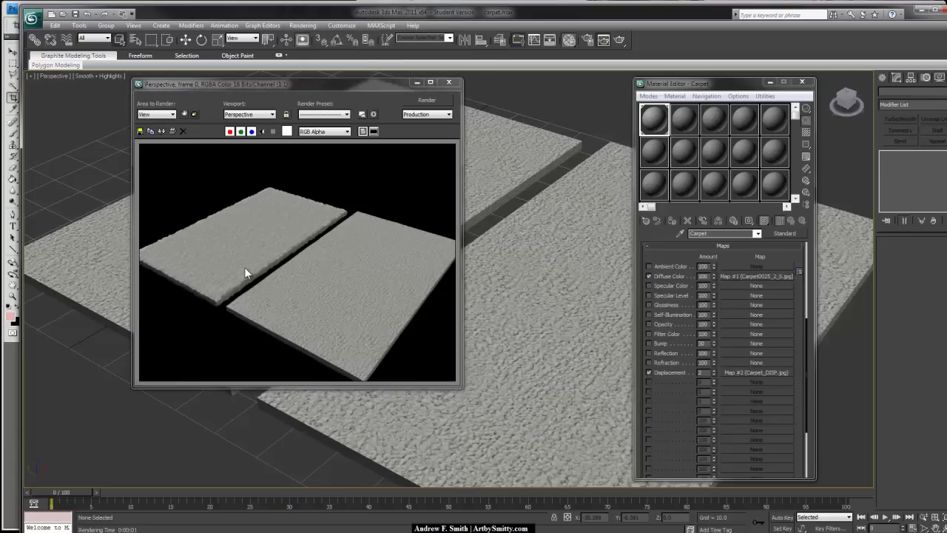
scroll(244, 252, "up", 1)
middle_click_drag(240, 236, 386, 215)
left_click(450, 82)
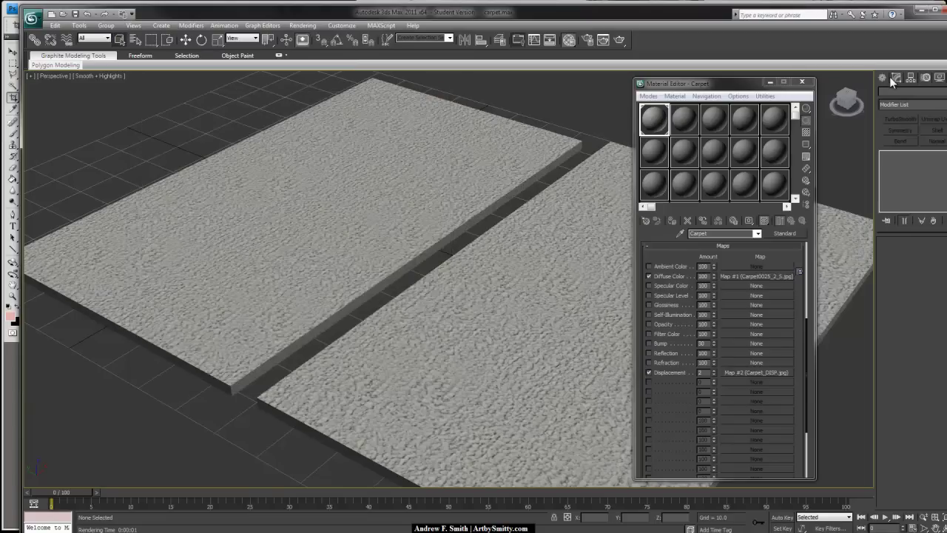
Step: Create a standard Omni light near the gap between the boxes and raise it to a height of about 37 units
left_click(883, 77)
left_click(910, 94)
left_click(914, 108)
left_click(914, 122)
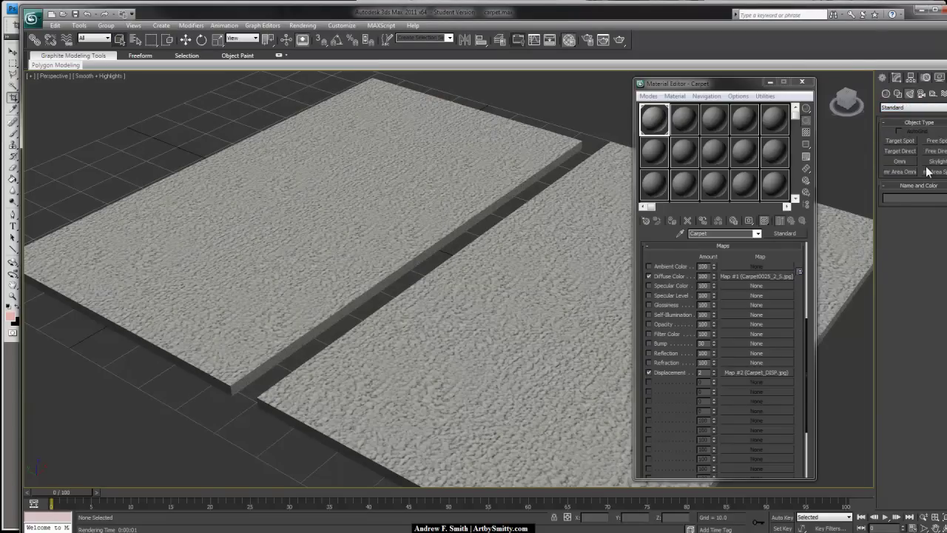
left_click(900, 161)
left_click_drag(455, 241, 458, 85)
Step: Turn on shadows for the omni light and set their type to Ray Traced Shadows
left_click(897, 78)
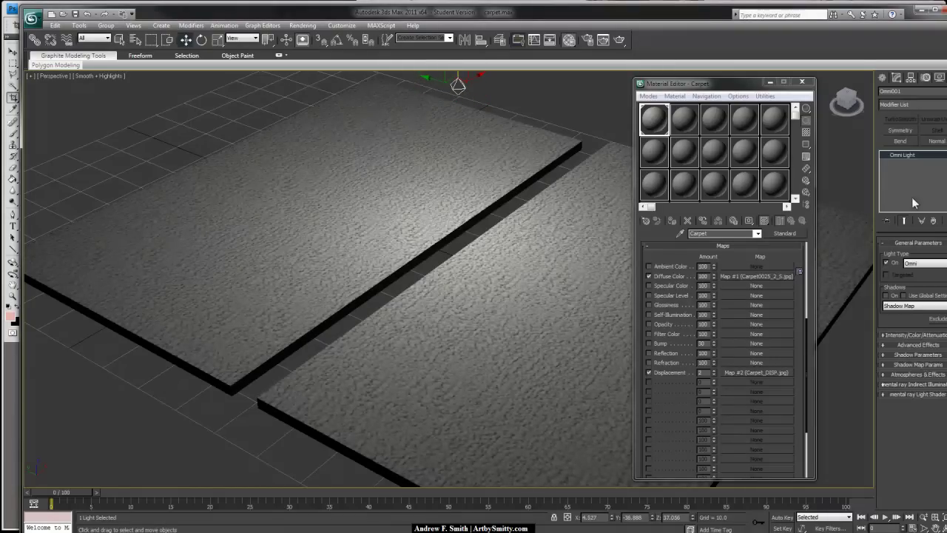
left_click(904, 306)
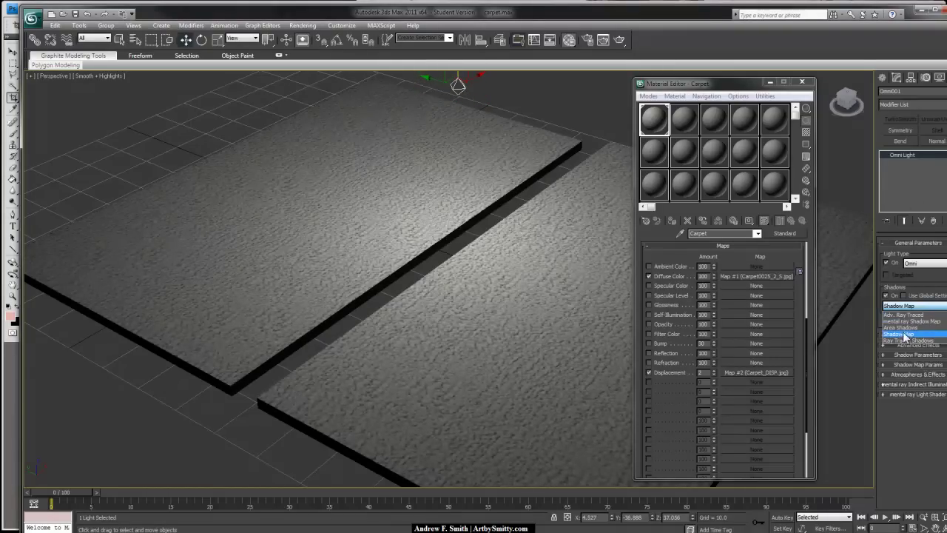
left_click(904, 339)
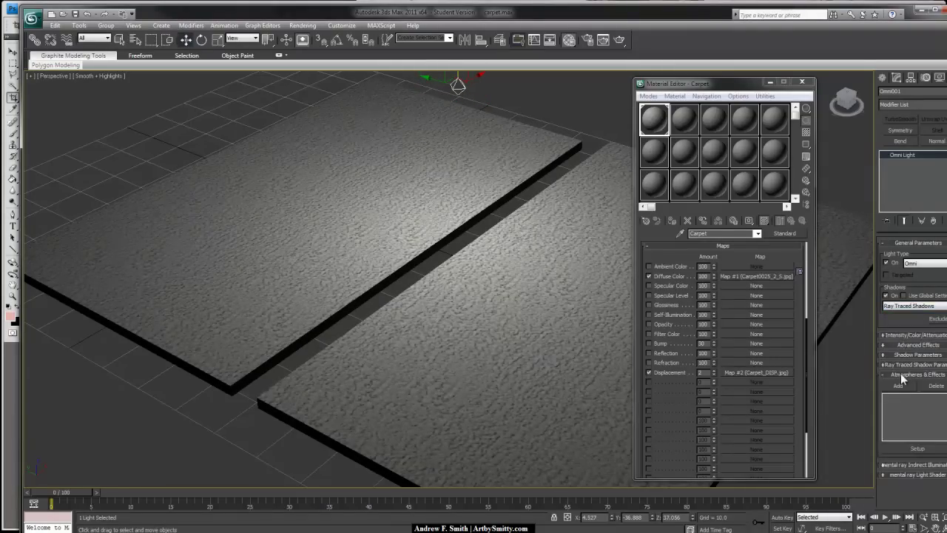
left_click(901, 374)
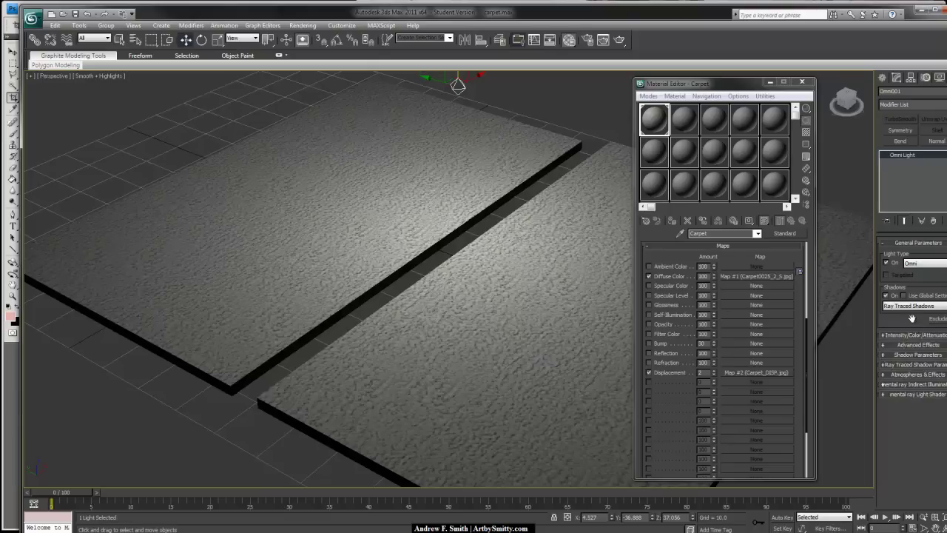
Step: Set the omni light's decay type to Inverse Square with a decay start of 70
left_click(912, 337)
left_click(926, 368)
left_click(925, 388)
middle_click_drag(481, 259, 513, 315, "alt")
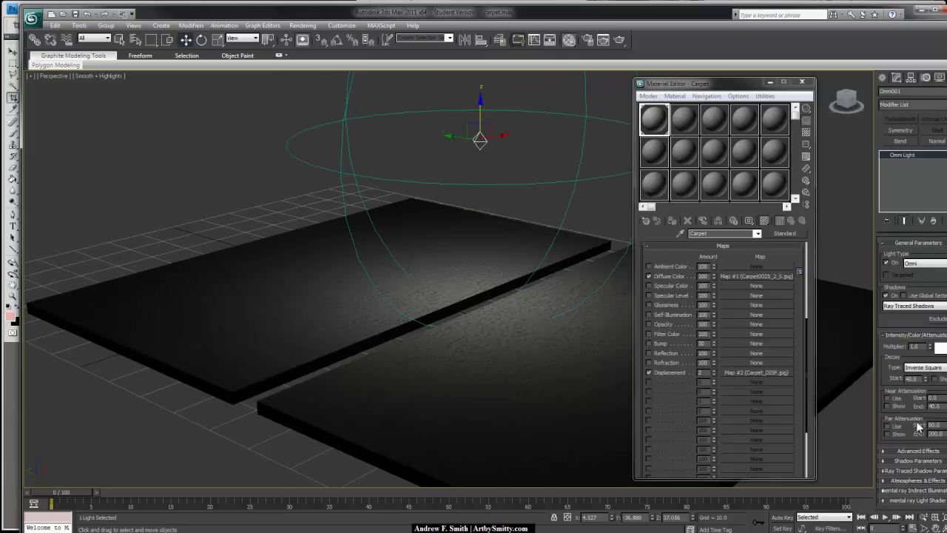
left_click_drag(925, 379, 898, 336)
middle_click_drag(476, 200, 504, 202, "alt")
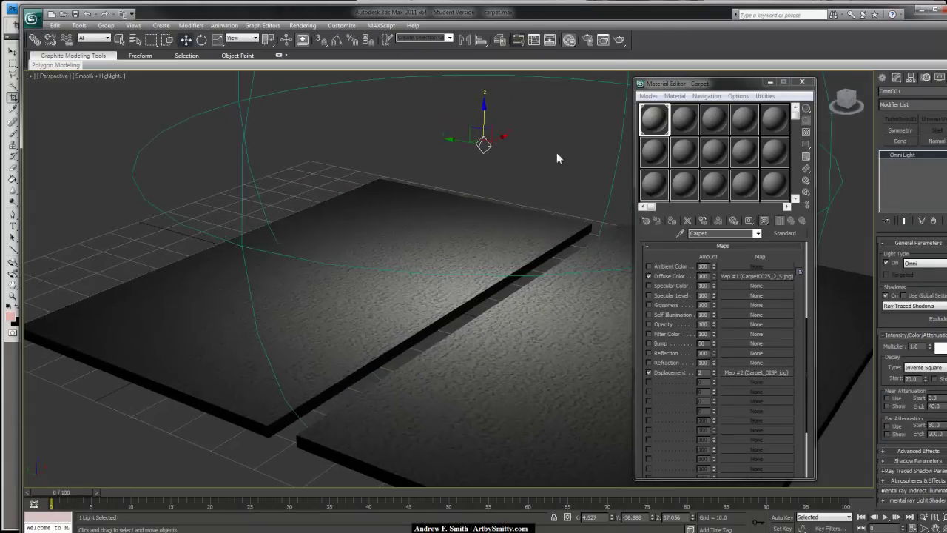
Step: Render the perspective view with the omni light, examine the lit displacement up close, and close the frame
left_click(604, 40)
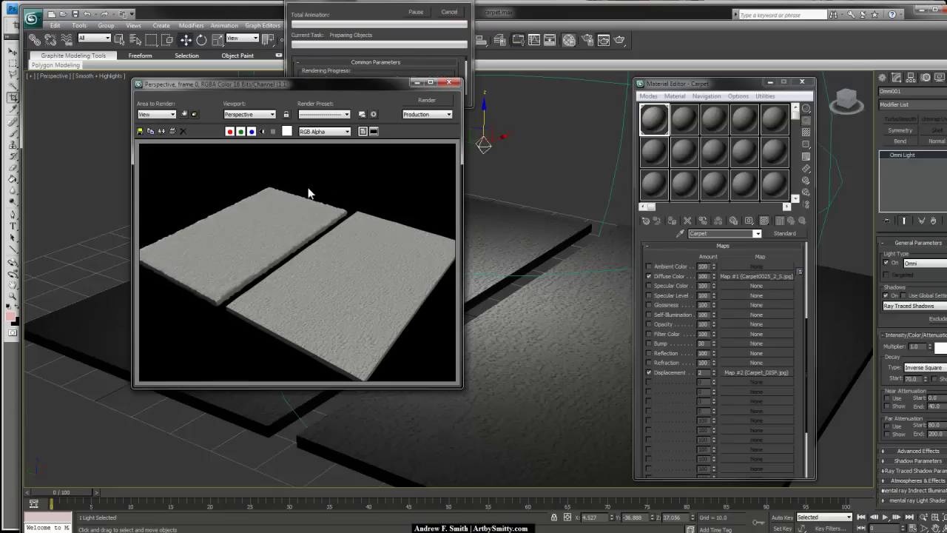
scroll(256, 275, "up", 5)
scroll(248, 258, "down", 4)
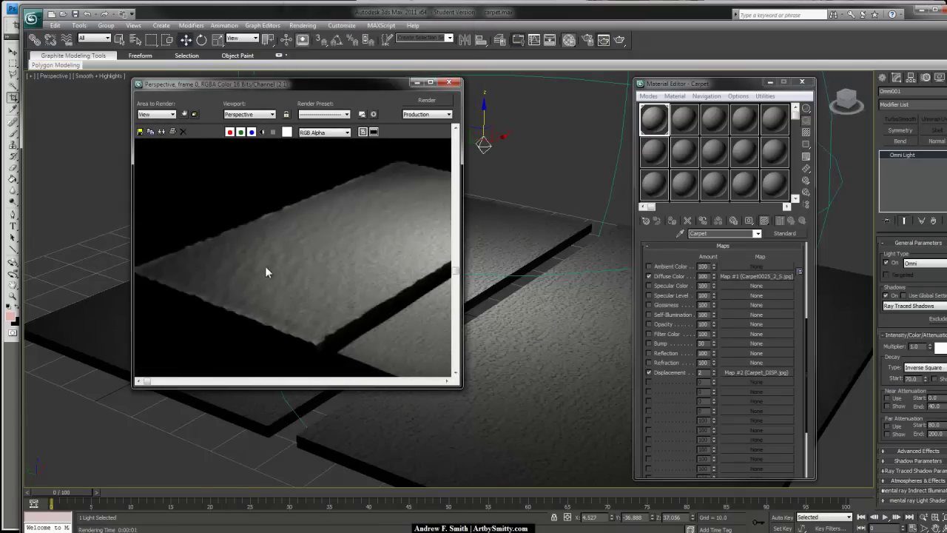
scroll(261, 273, "up", 4)
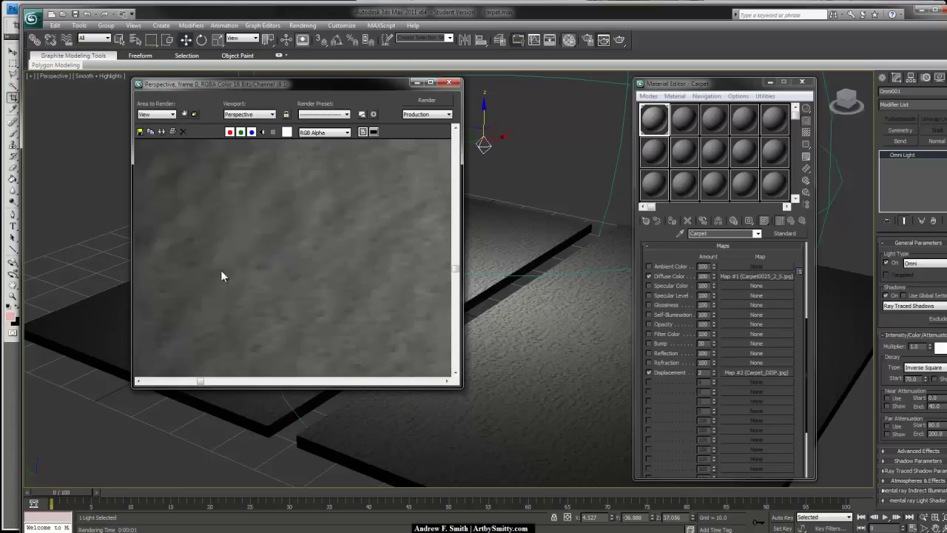
scroll(281, 269, "down", 4)
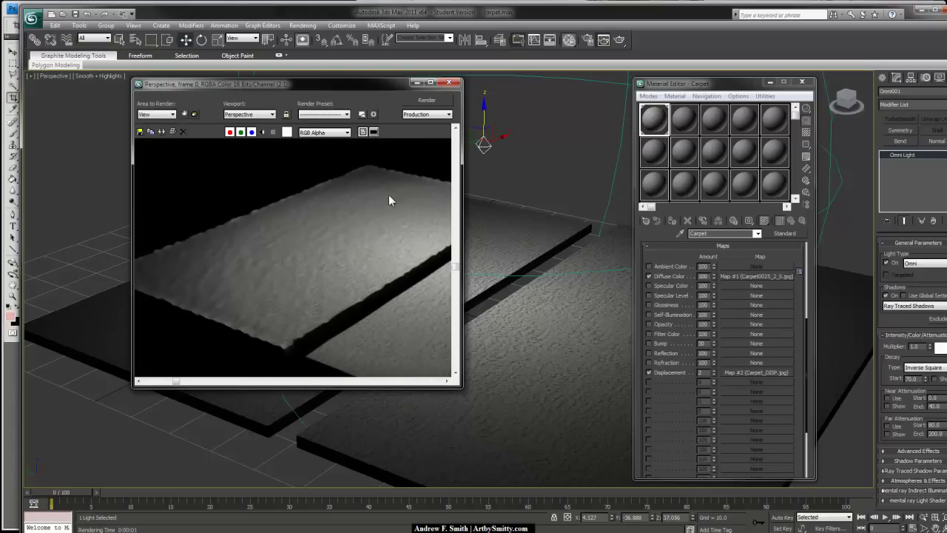
left_click(450, 83)
Step: Apply a TurboSmooth modifier to the dense carpet box Carpet_001 and render the perspective view
left_click(430, 231)
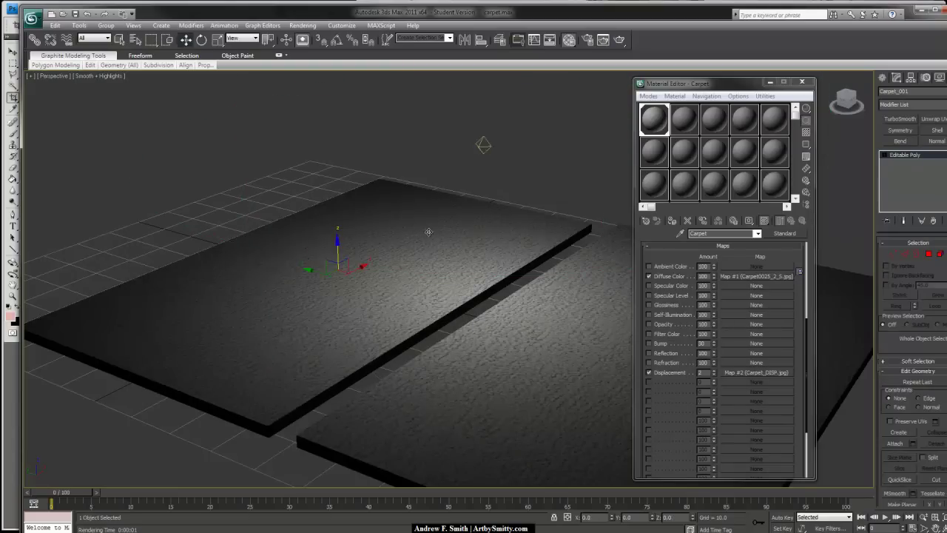
left_click(901, 119)
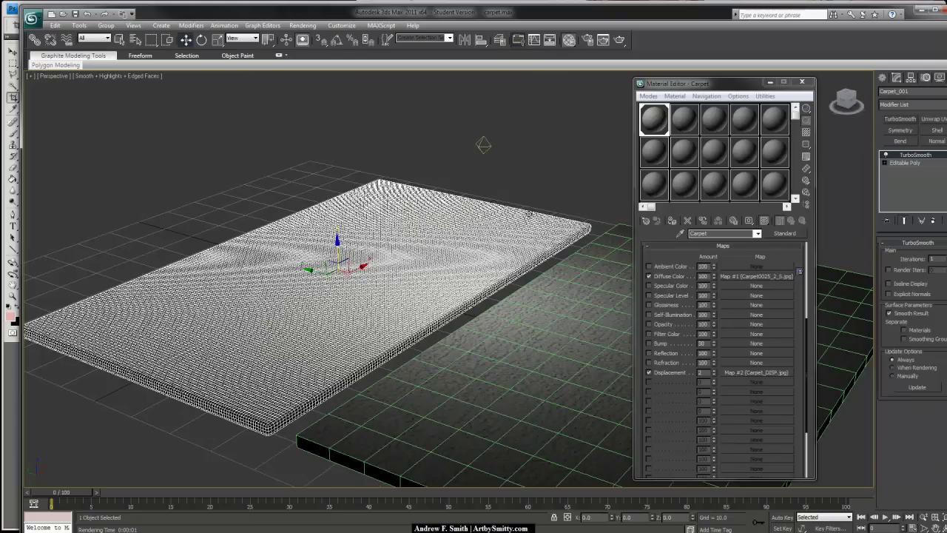
left_click(553, 194)
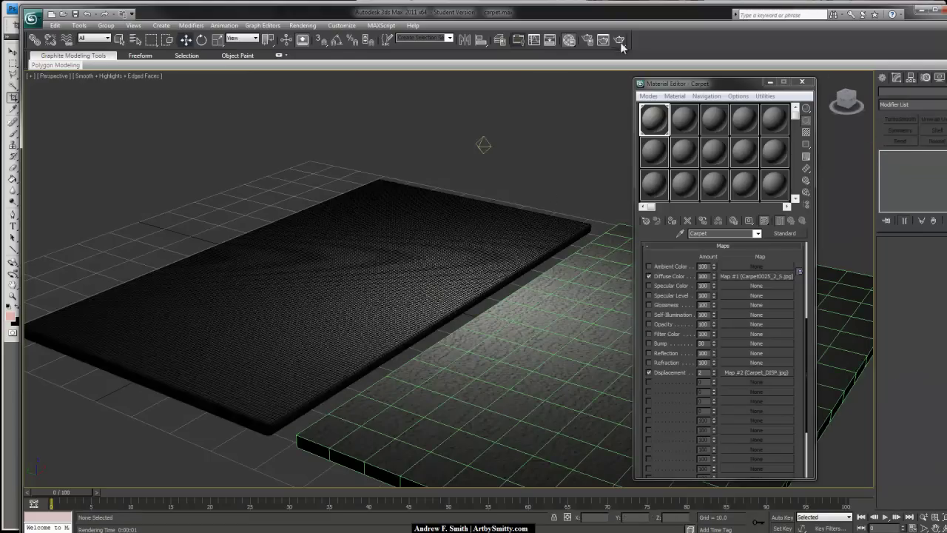
left_click(609, 42)
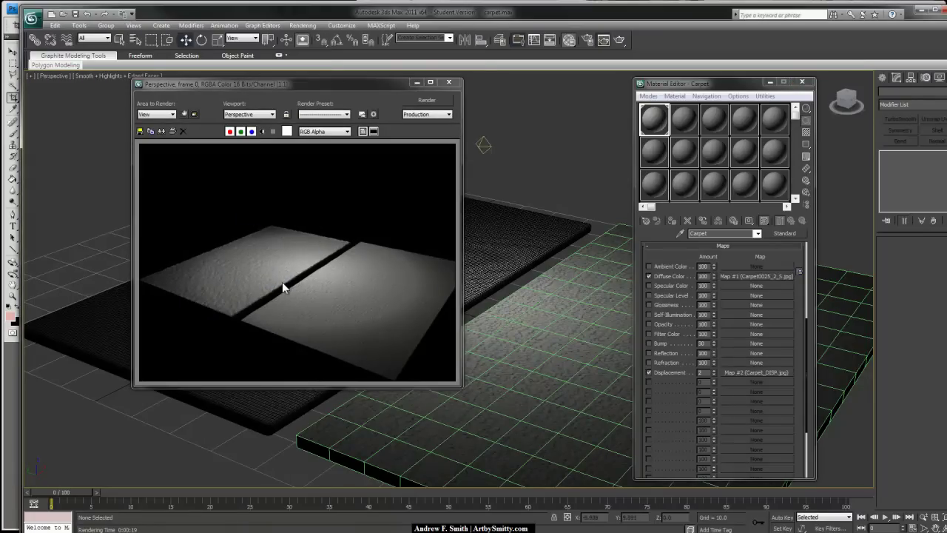
Step: Examine the smoothed box's displacement detail and edges up close in the rendered frame, and close the frame
scroll(277, 287, "up", 3)
middle_click_drag(243, 281, 428, 222)
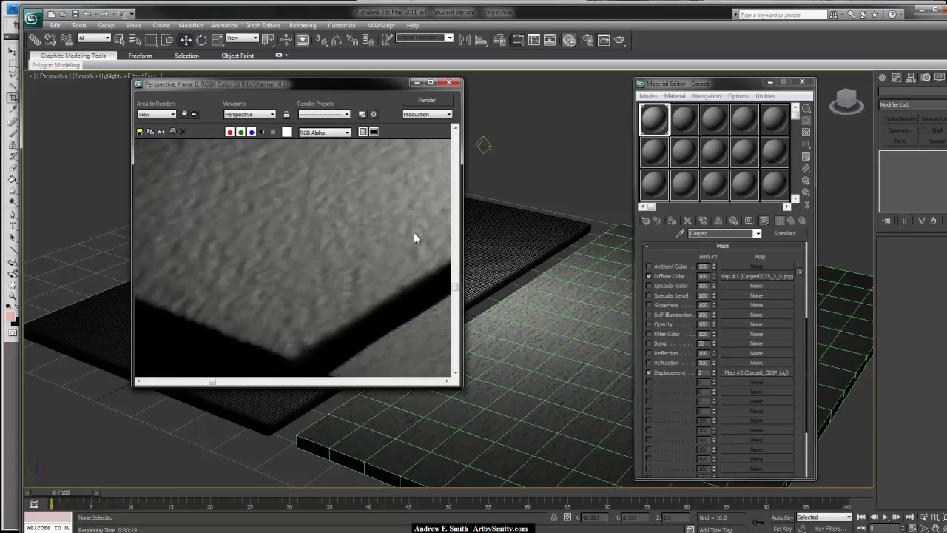
middle_click_drag(308, 272, 388, 268)
middle_click_drag(330, 235, 361, 321)
scroll(354, 264, "down", 1)
scroll(354, 264, "up", 1)
middle_click_drag(322, 292, 335, 216)
scroll(317, 262, "down", 1)
scroll(309, 258, "up", 1)
middle_click_drag(309, 258, 332, 262)
scroll(322, 278, "down", 1)
scroll(326, 259, "up", 1)
scroll(332, 262, "down", 1)
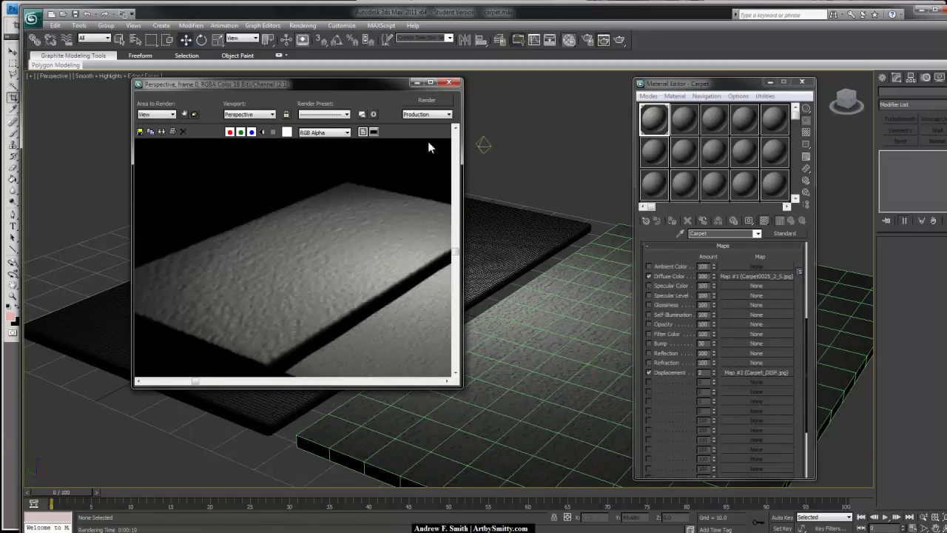
left_click(448, 82)
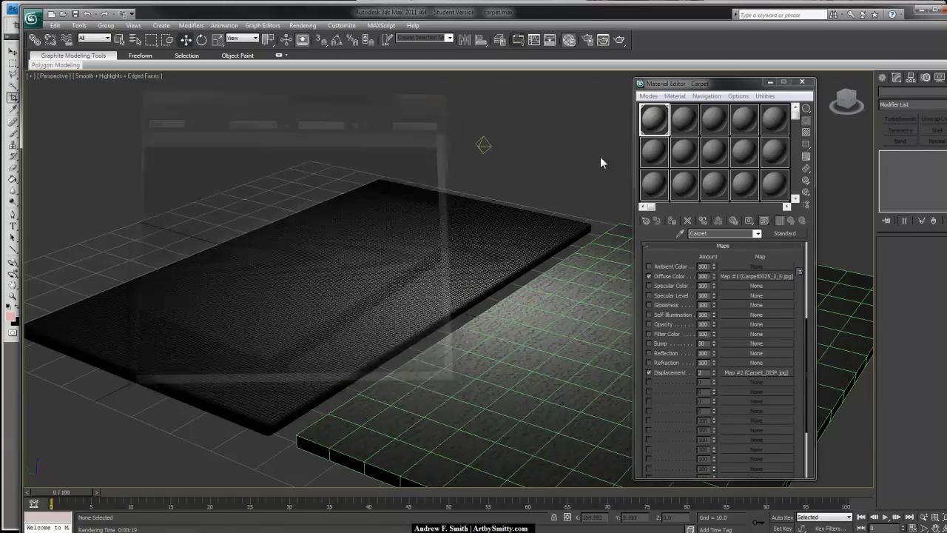
Step: Set the Carpet material's diffuse map tiling to 4 in both U and V, and return to the material's maps
left_click(759, 276)
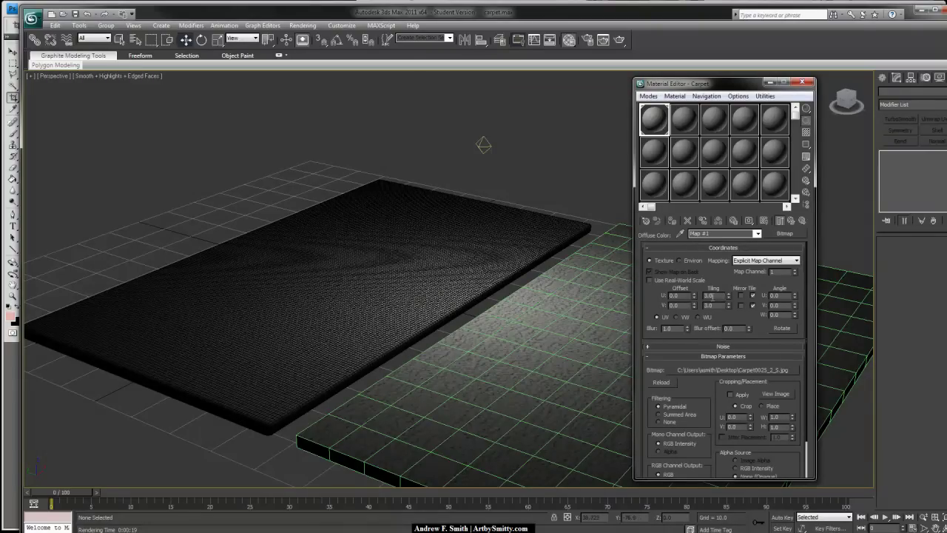
type("4")
key("Tab")
type("4")
key("Return")
left_click(799, 221)
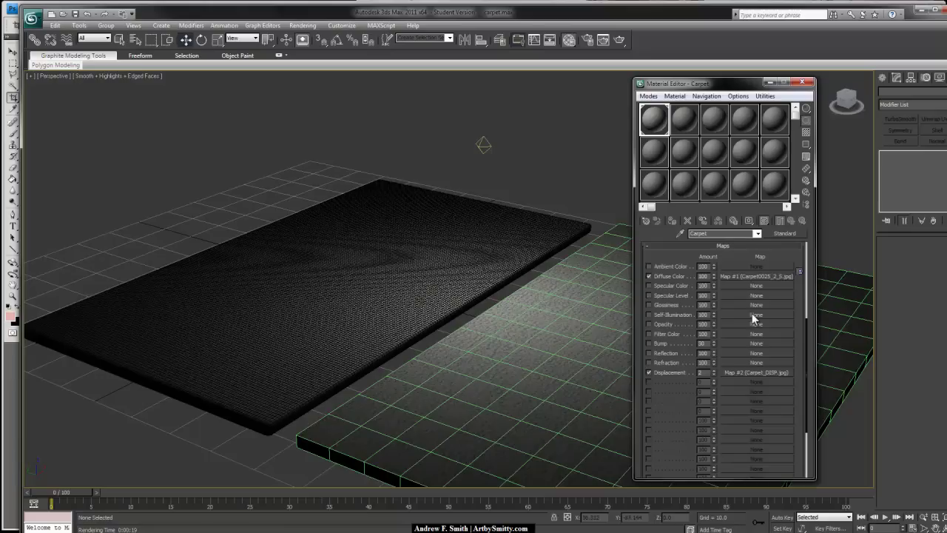
Step: Set the displacement map's tiling to 4 in both U and V and render the perspective view
left_click(745, 371)
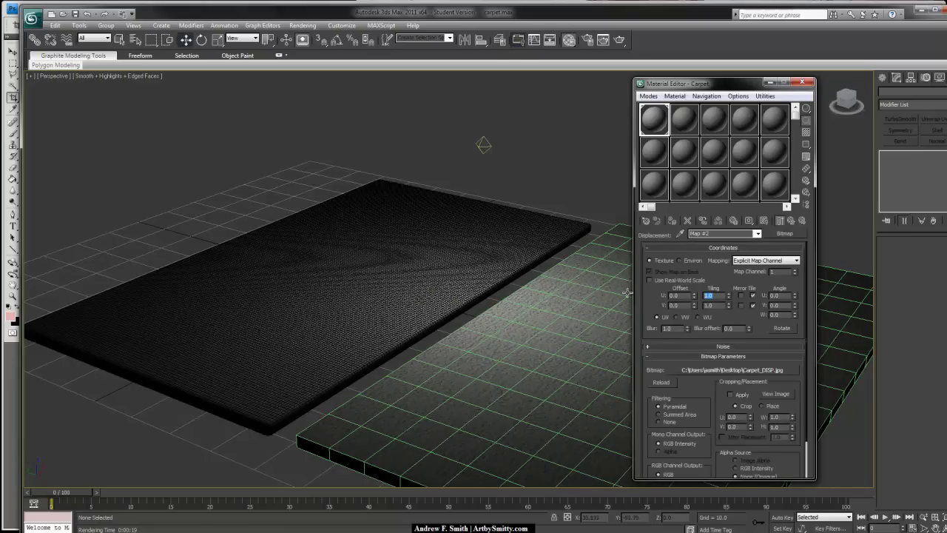
type("4")
key("Tab")
type("4")
left_click(602, 203)
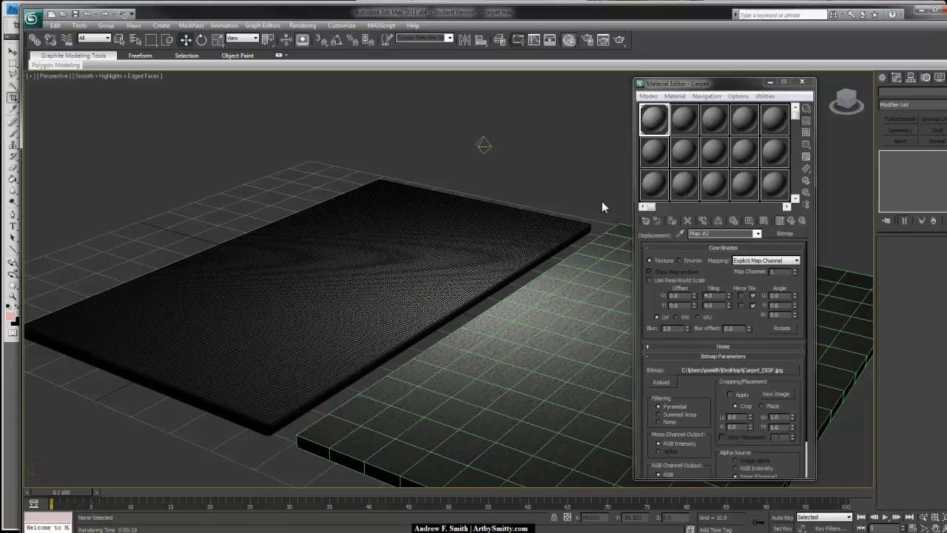
left_click(620, 40)
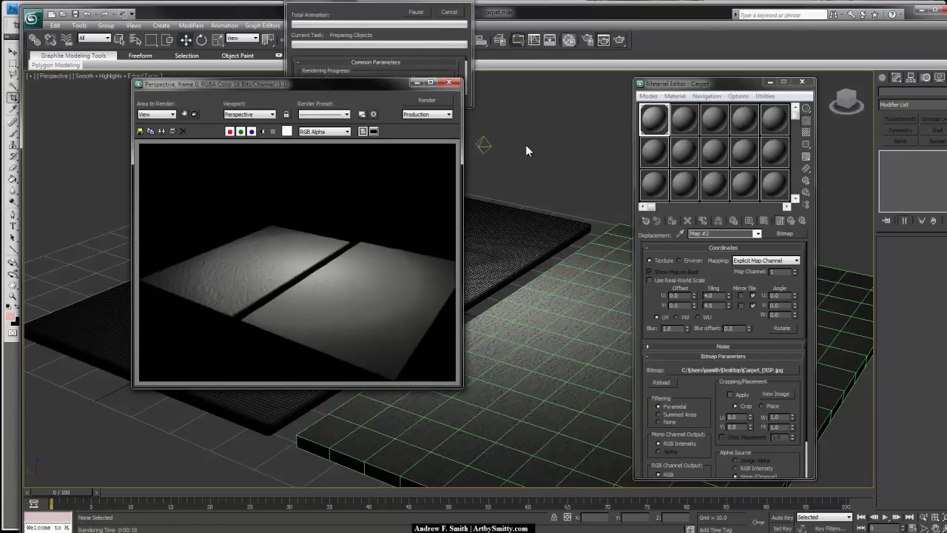
Step: Examine the finer tiled displacement on the smoothed box up close in the rendered frame, and close the frame
scroll(280, 283, "up", 3)
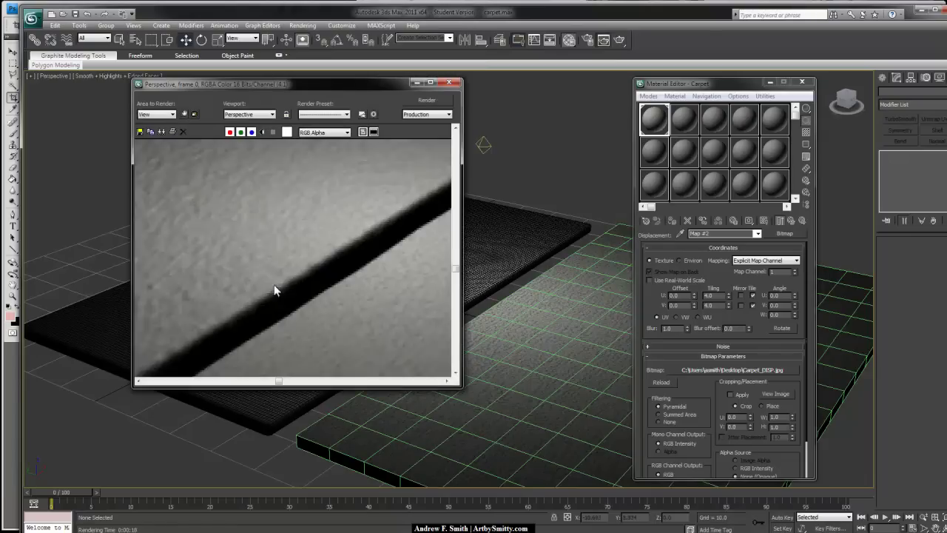
middle_click_drag(237, 196, 365, 282)
scroll(364, 282, "down", 1)
middle_click_drag(282, 226, 311, 262)
scroll(290, 268, "up", 1)
scroll(281, 265, "down", 3)
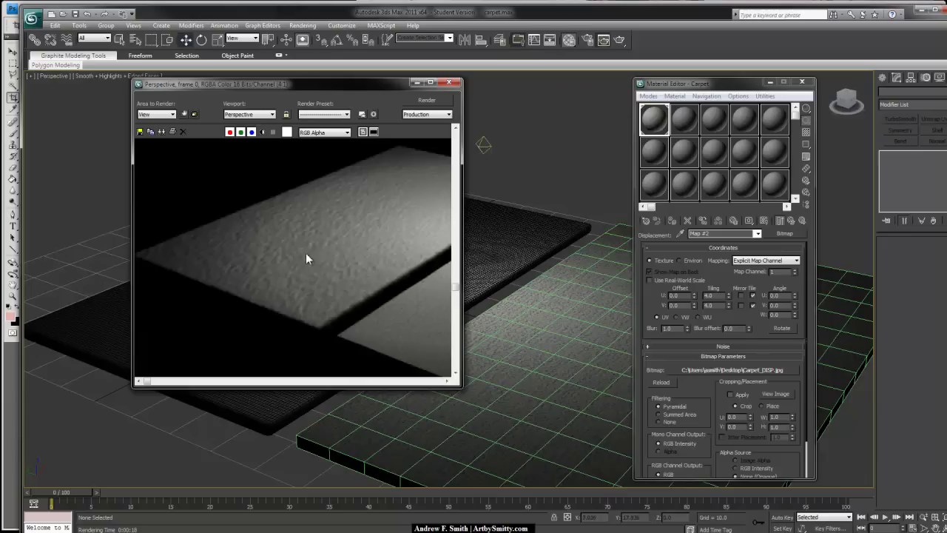
left_click(449, 82)
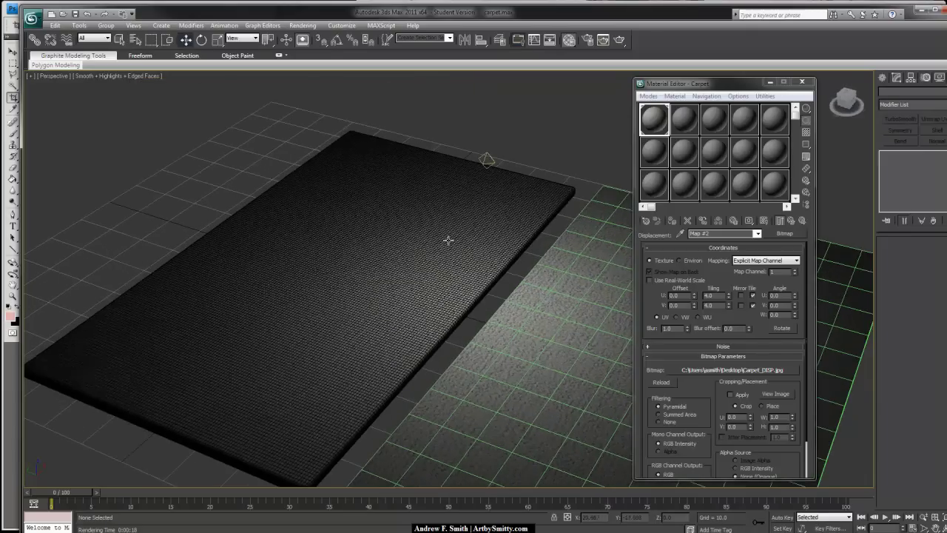
Step: Set the omni light's intensity multiplier to 2
left_click(487, 157)
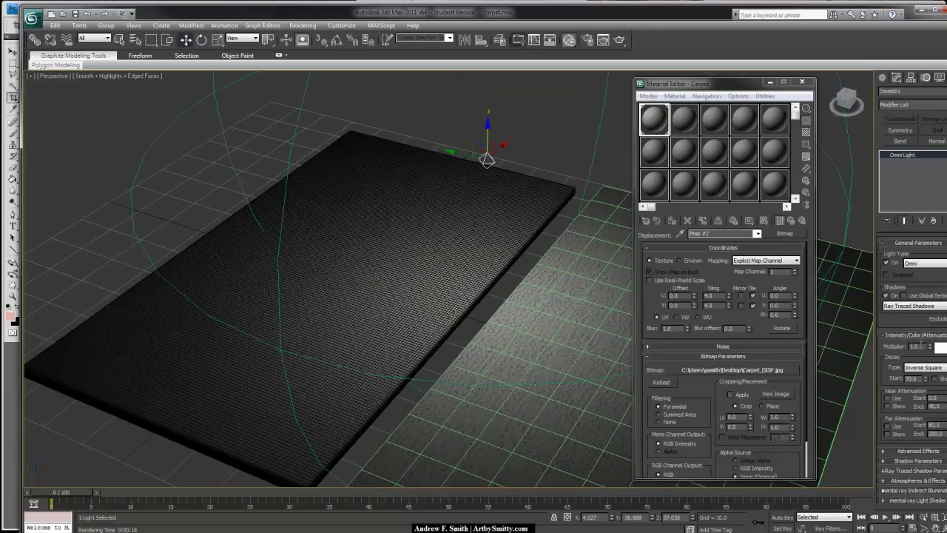
type("2")
key("Return")
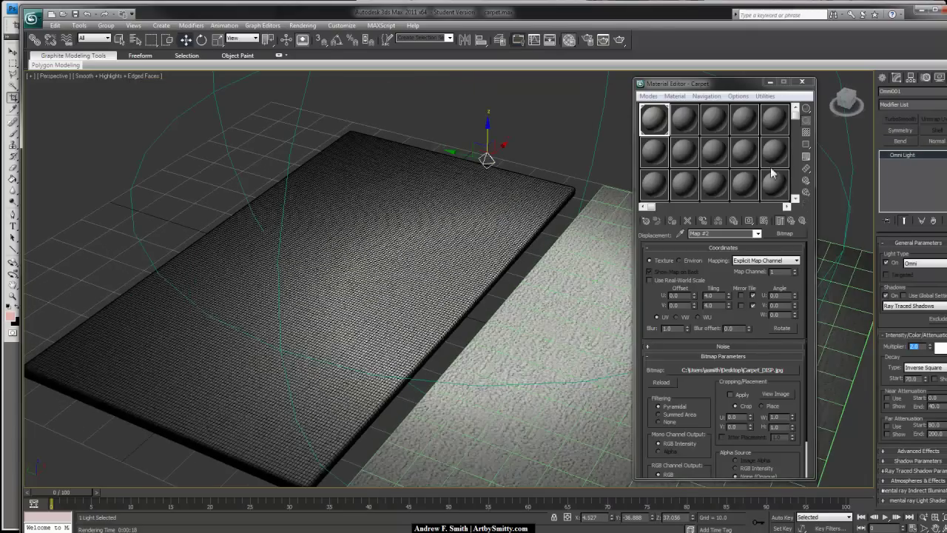
Step: Render the perspective view from a low, close angle on the gap between the two carpet boxes
scroll(469, 289, "up", 5)
scroll(481, 286, "up", 2)
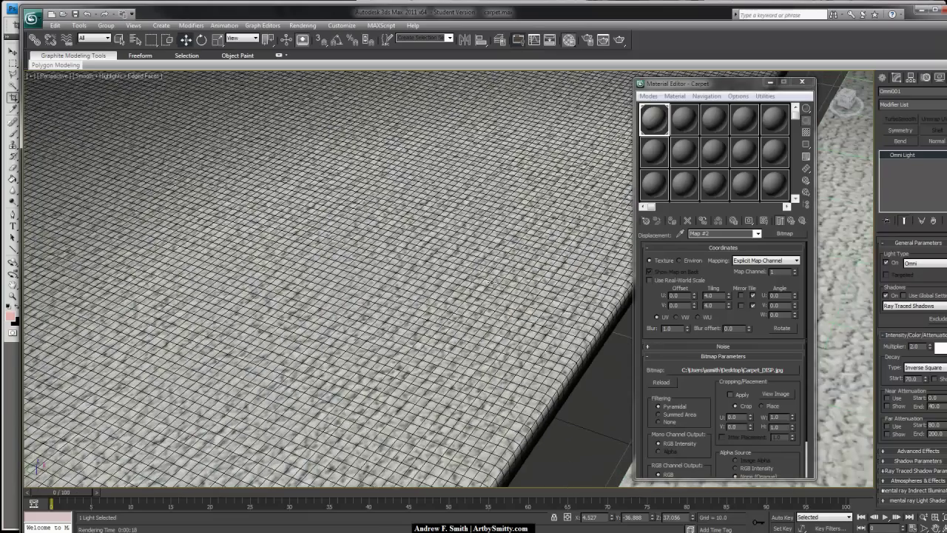
scroll(494, 268, "down", 4)
middle_click_drag(501, 256, 348, 247, "alt")
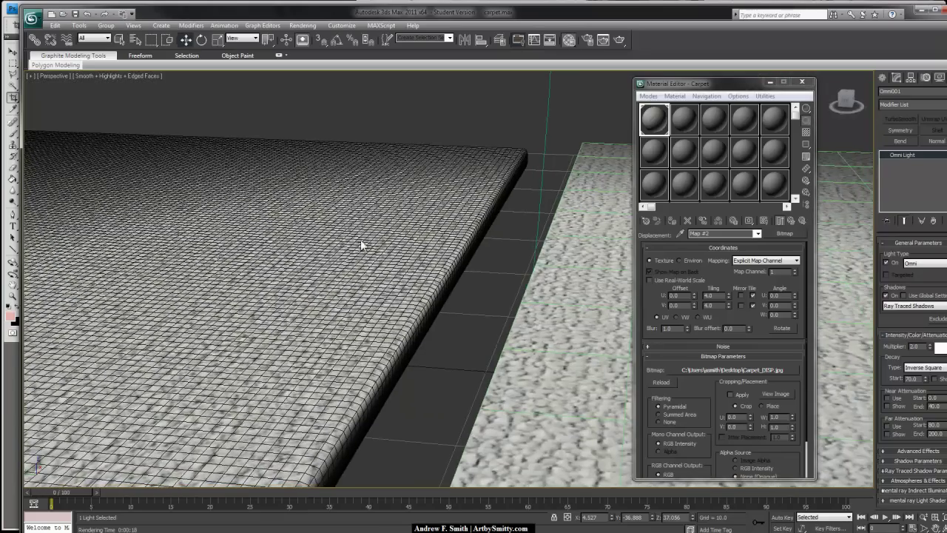
left_click(604, 40)
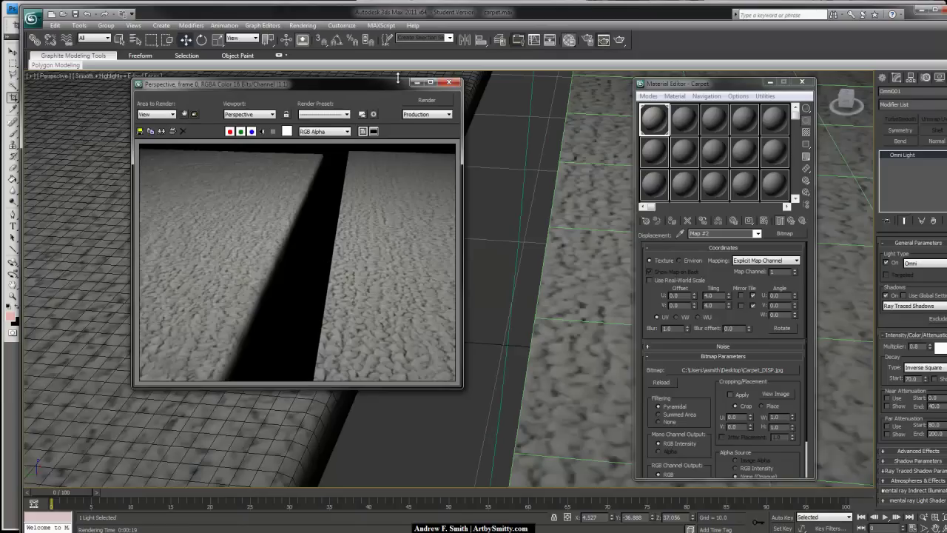
Step: Examine the displaced surface and the near and far edges of the smoothed carpet box up close in the rendered frame
scroll(299, 235, "up", 4)
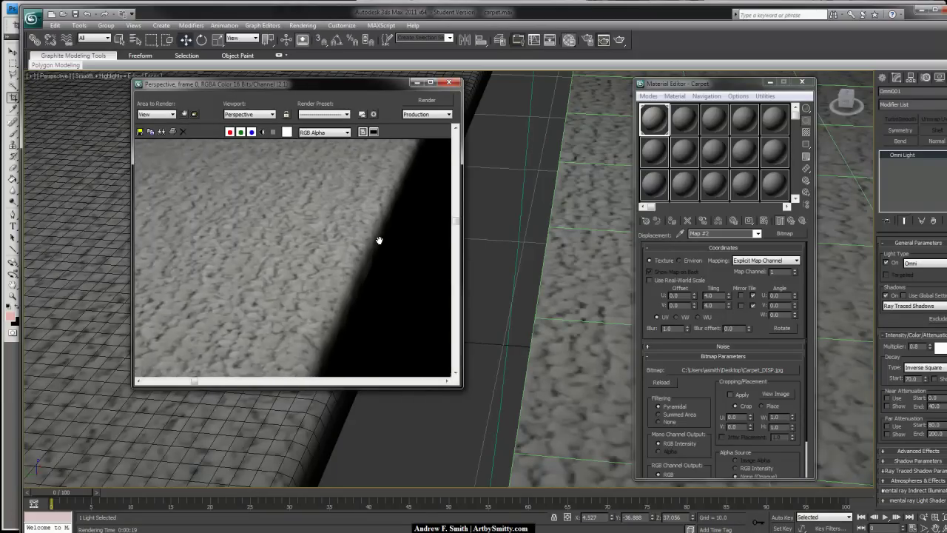
middle_click_drag(341, 216, 381, 200)
middle_click_drag(224, 250, 360, 239)
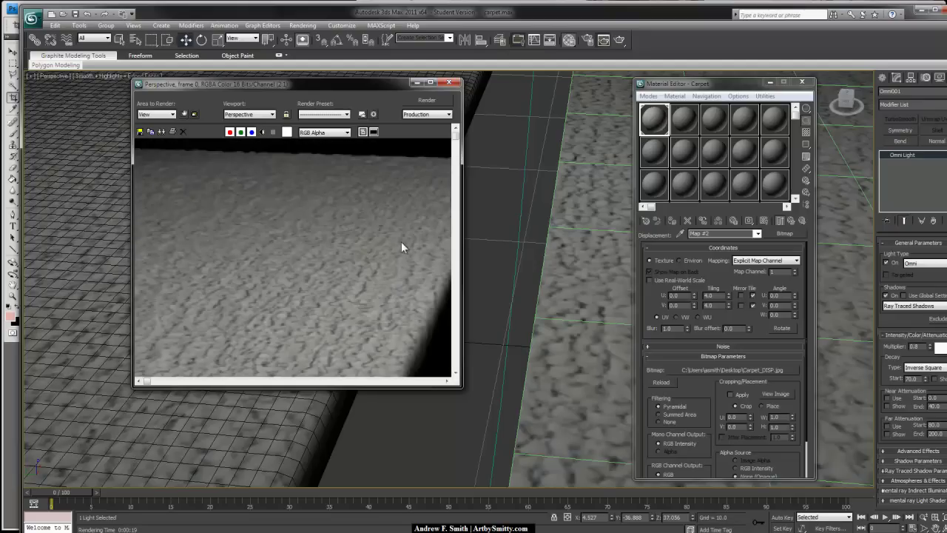
scroll(359, 239, "down", 2)
middle_click_drag(124, 233, 150, 224)
scroll(378, 210, "up", 1)
middle_click_drag(377, 211, 187, 226)
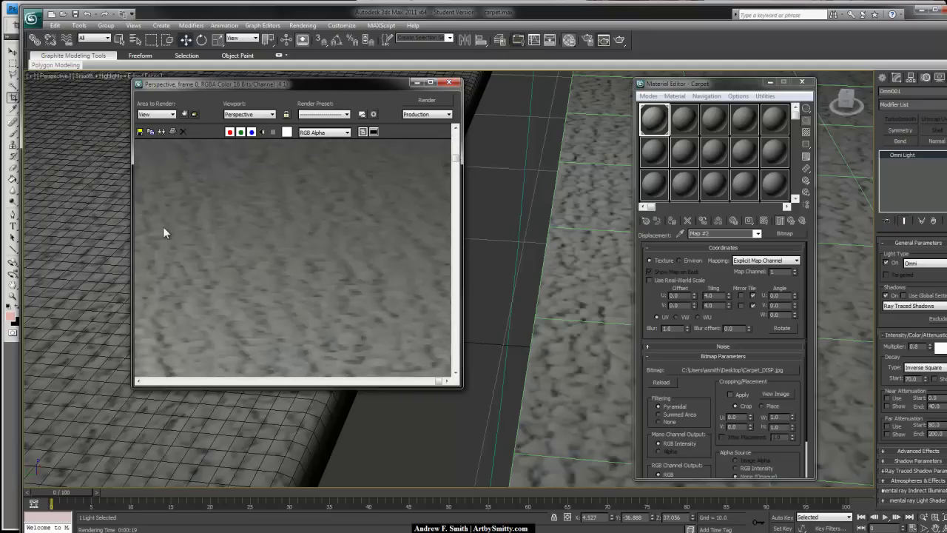
middle_click_drag(308, 215, 271, 290)
scroll(222, 254, "down", 1)
middle_click_drag(222, 254, 389, 343)
scroll(317, 236, "up", 1)
scroll(199, 215, "down", 1)
scroll(244, 212, "down", 1)
scroll(227, 209, "up", 2)
middle_click_drag(277, 259, 346, 316)
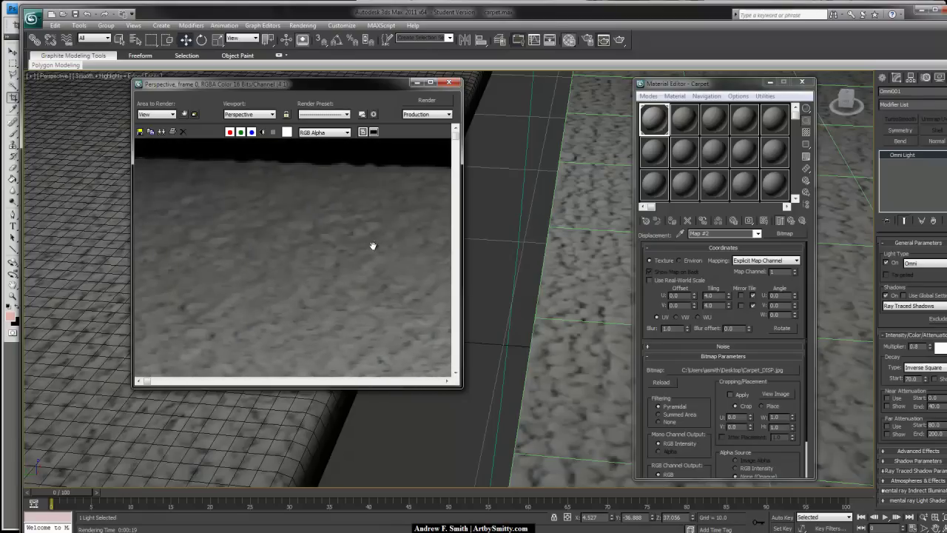
Step: Compare the displacement on both carpet boxes along the gap in the render, close the frame and view the whole scene
scroll(262, 238, "down", 1)
scroll(265, 235, "down", 1)
scroll(218, 222, "up", 1)
middle_click_drag(217, 222, 265, 235)
scroll(245, 235, "down", 1)
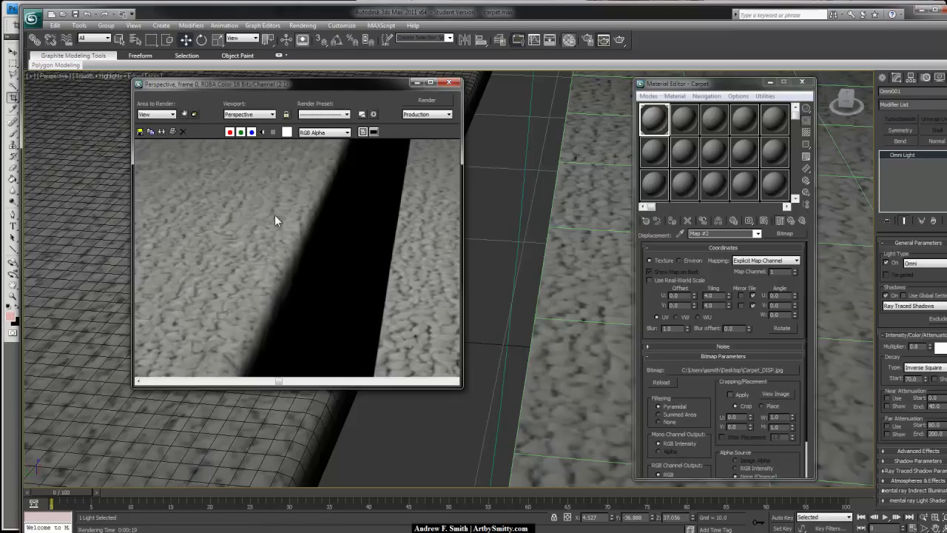
scroll(369, 235, "up", 1)
middle_click_drag(280, 217, 224, 208)
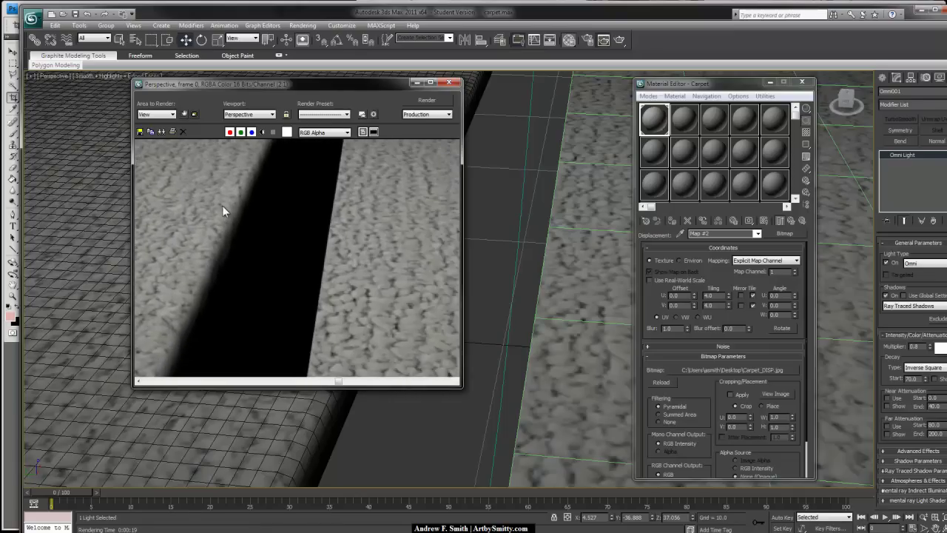
scroll(224, 207, "down", 1)
scroll(235, 234, "up", 2)
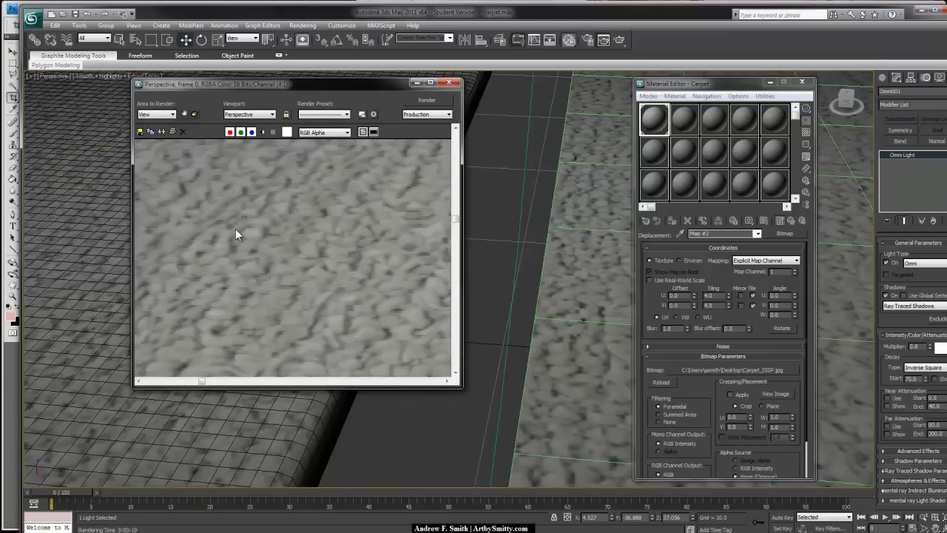
scroll(279, 218, "down", 3)
scroll(295, 210, "up", 1)
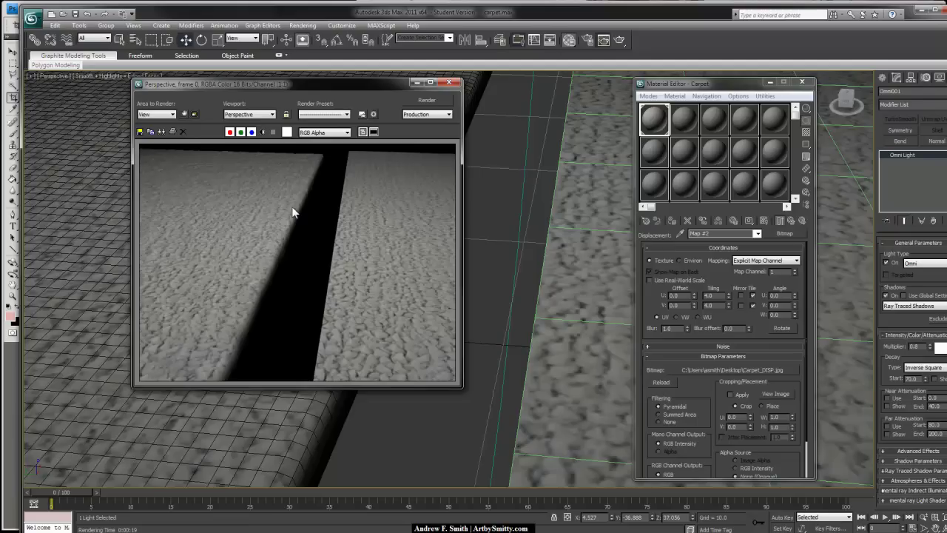
left_click(449, 82)
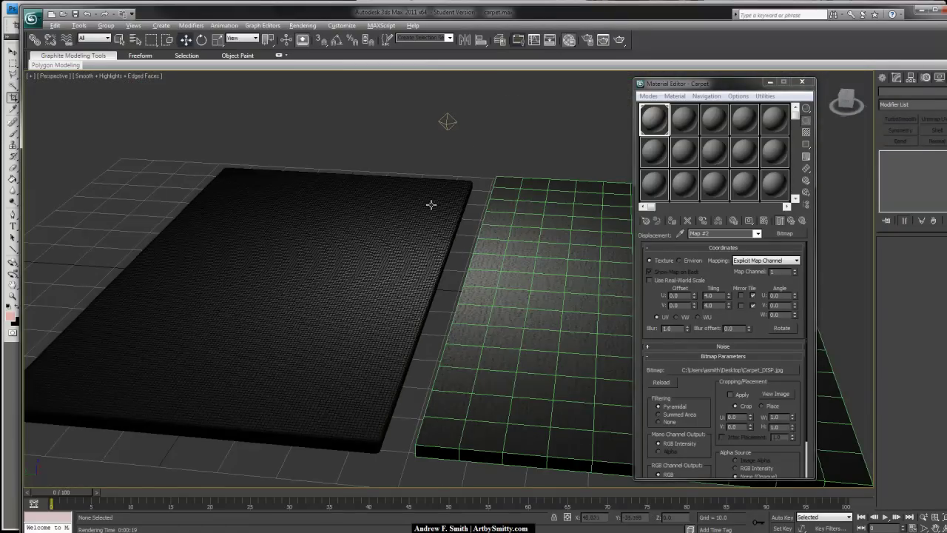
middle_click_drag(491, 221, 461, 212, "alt")
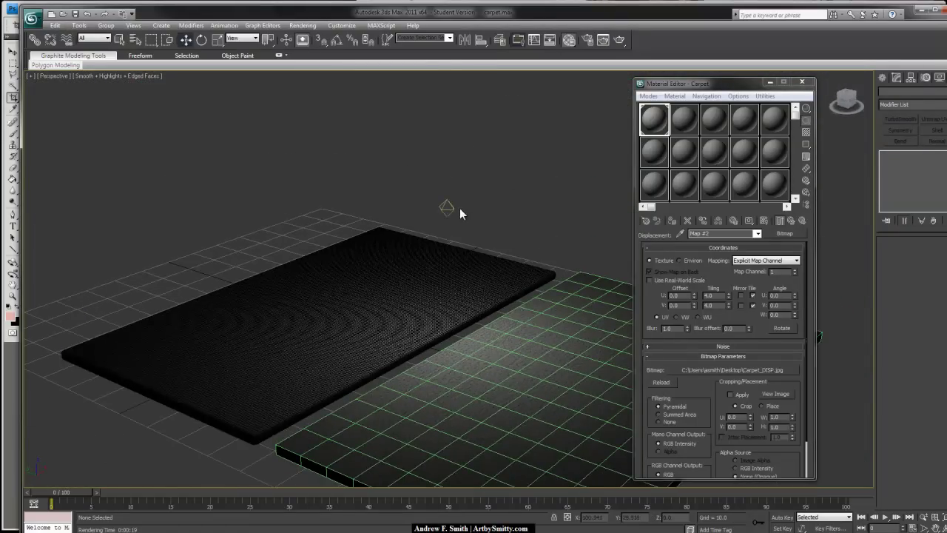